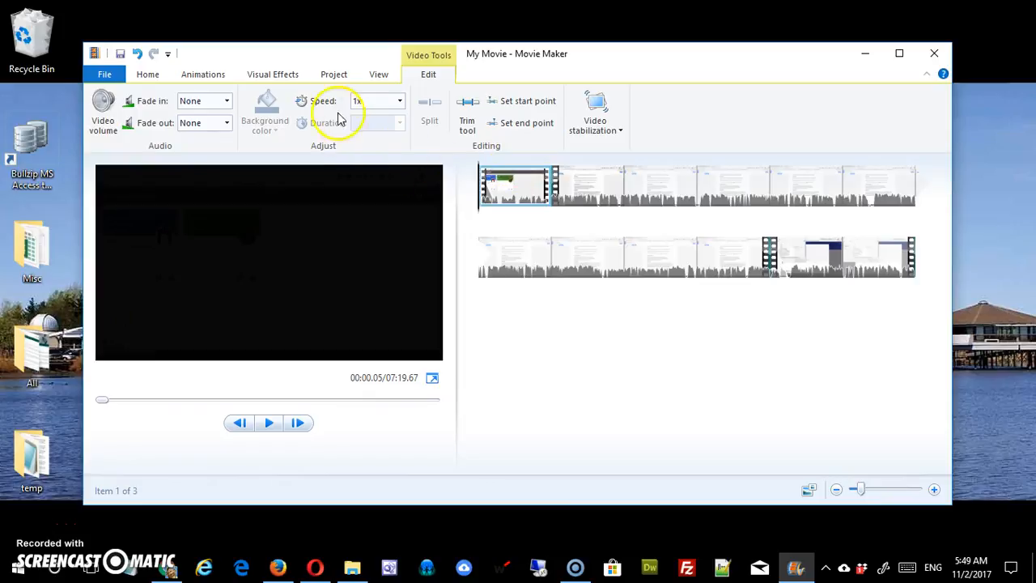
- Zoom the storyboard out until each of the three clips shows as a single thumbnail
left_click(526, 194)
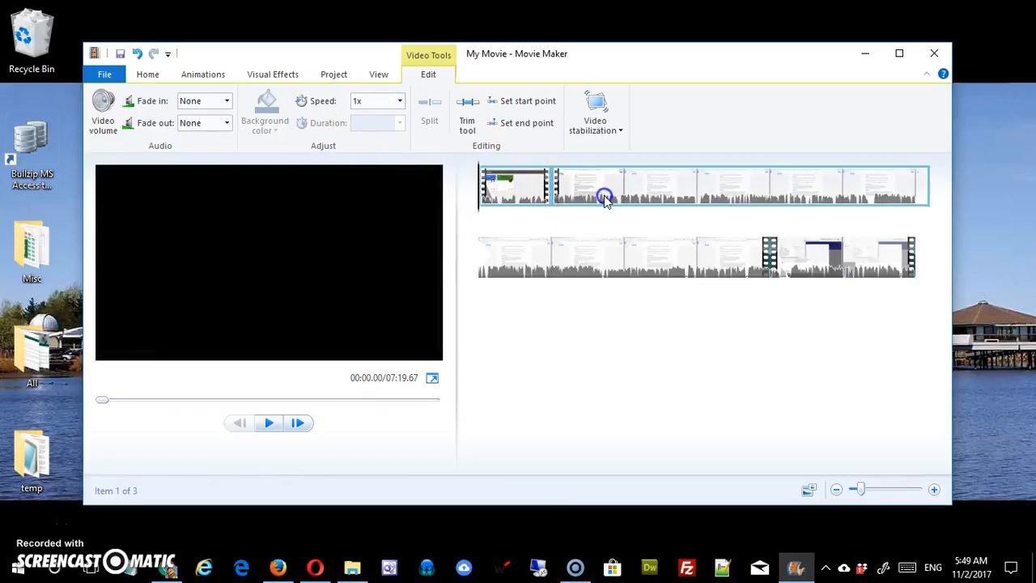
left_click(599, 250)
left_click(737, 197)
left_click(815, 272)
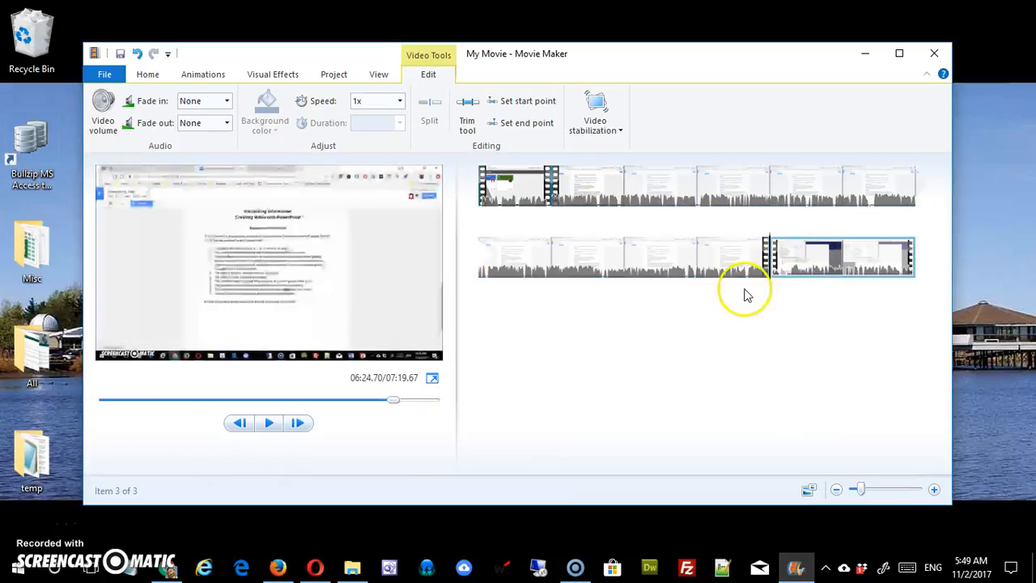
left_click(834, 490)
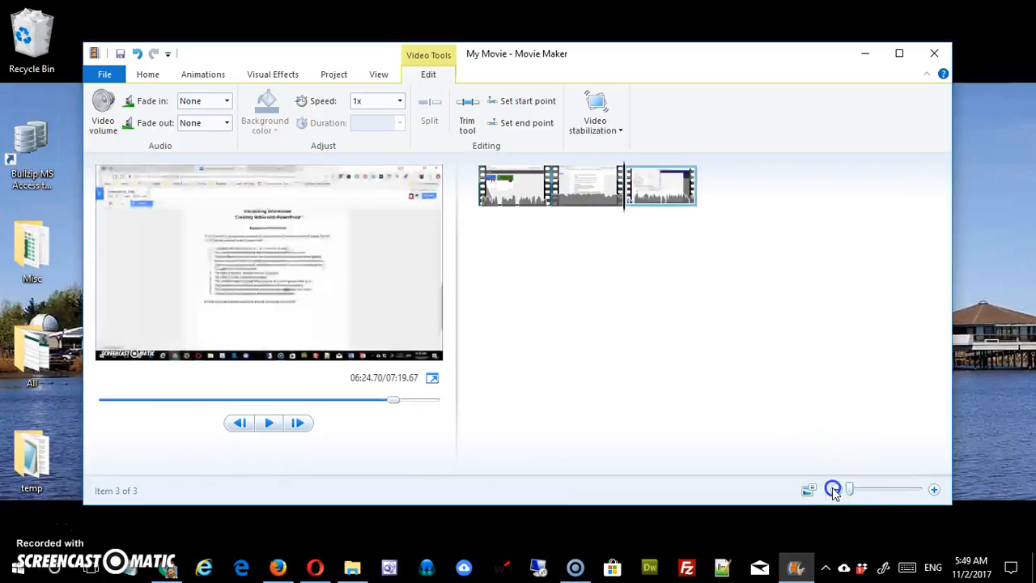
left_click(886, 490)
left_click(834, 490)
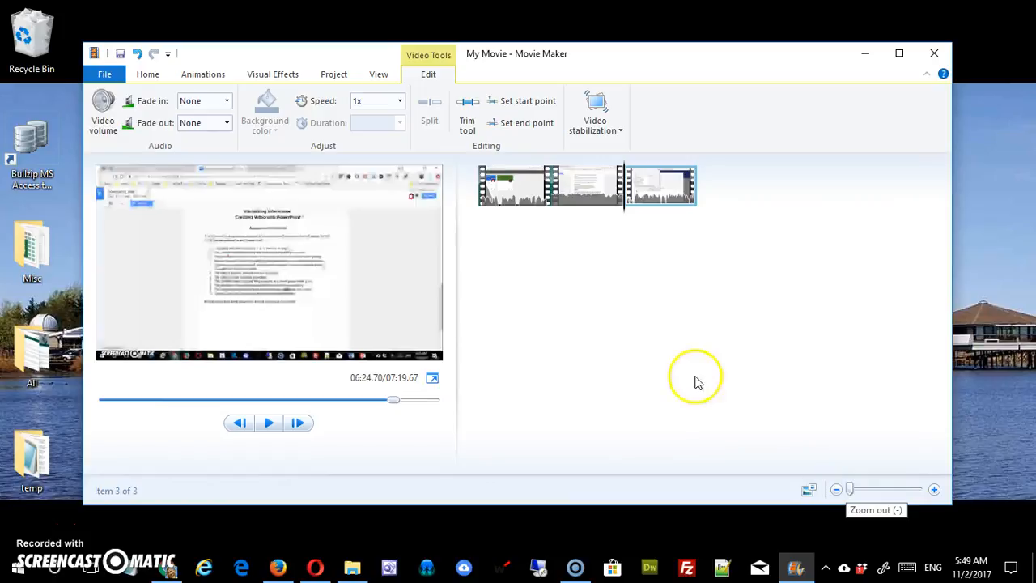
- Set the playback speed of the first clip to 8x
left_click(520, 180)
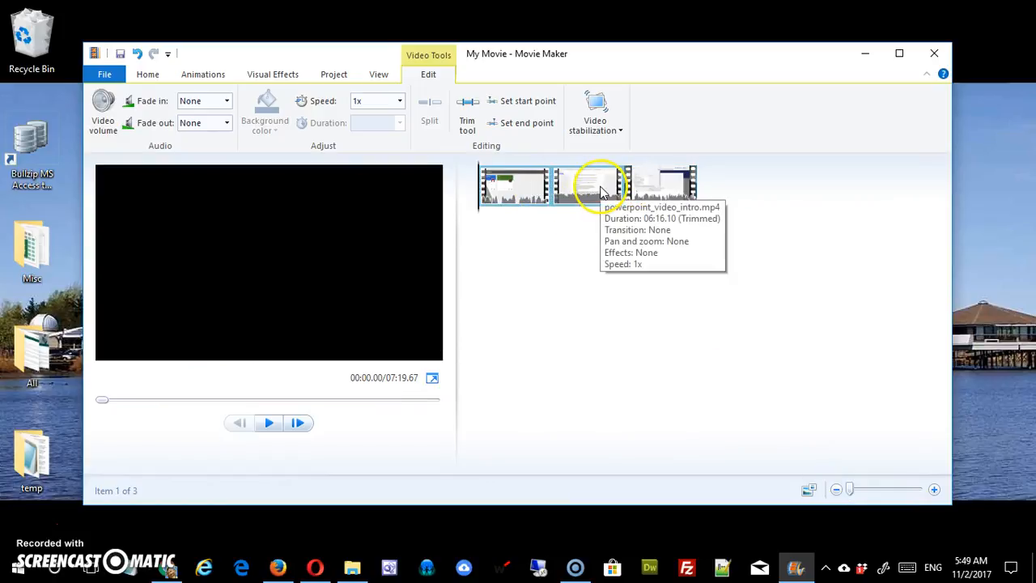
left_click(643, 192)
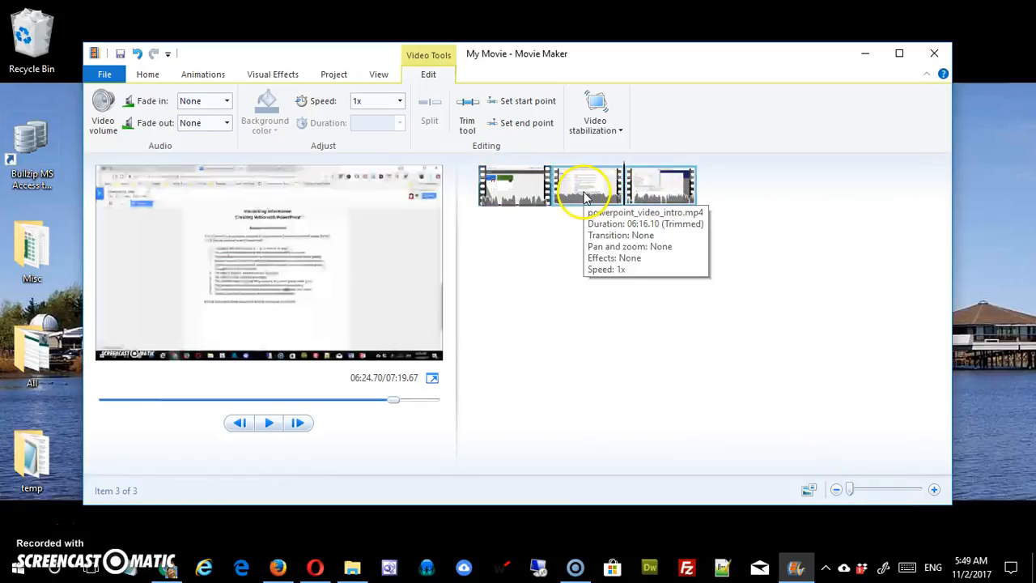
left_click(522, 186)
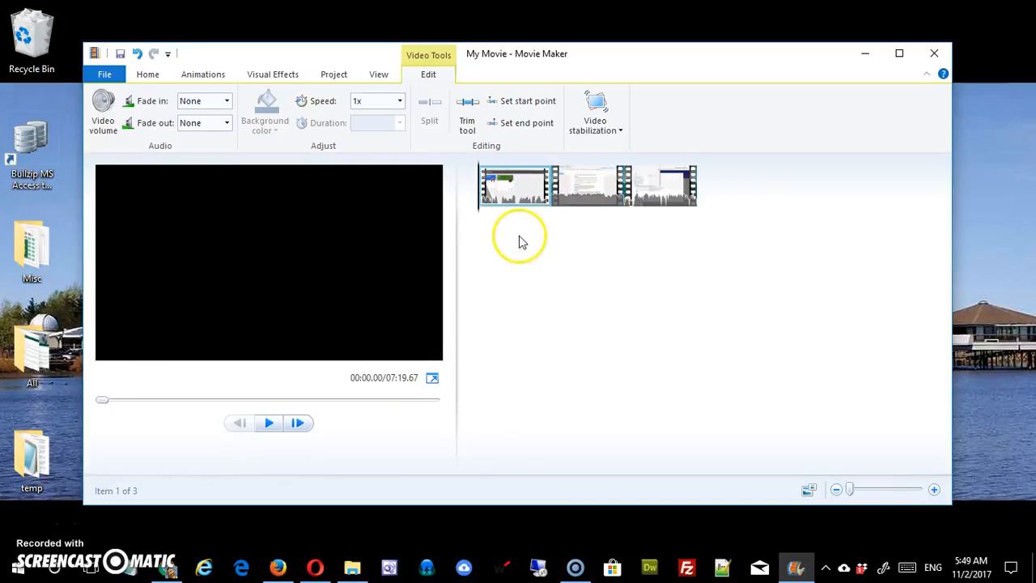
left_click(400, 101)
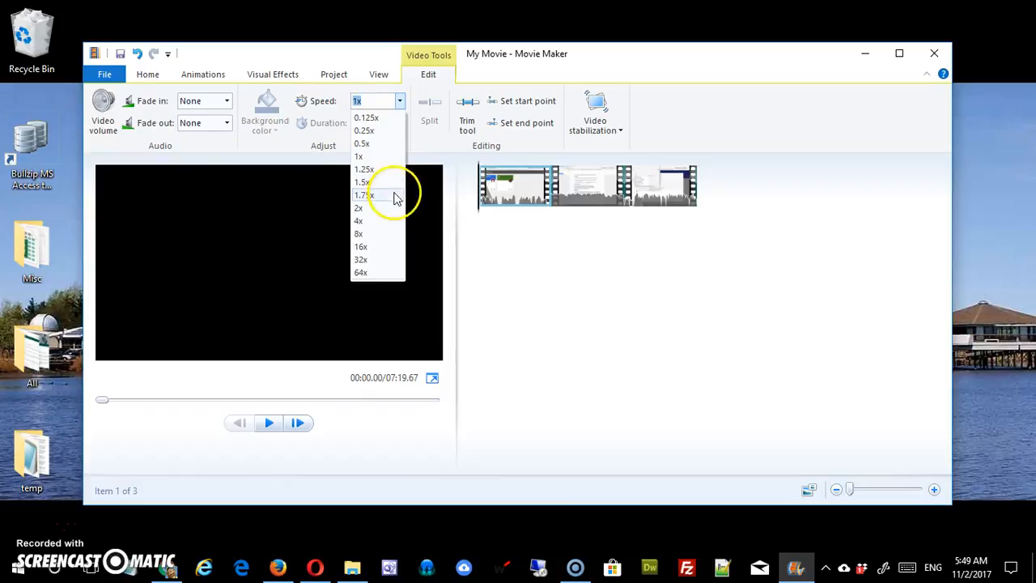
left_click(385, 237)
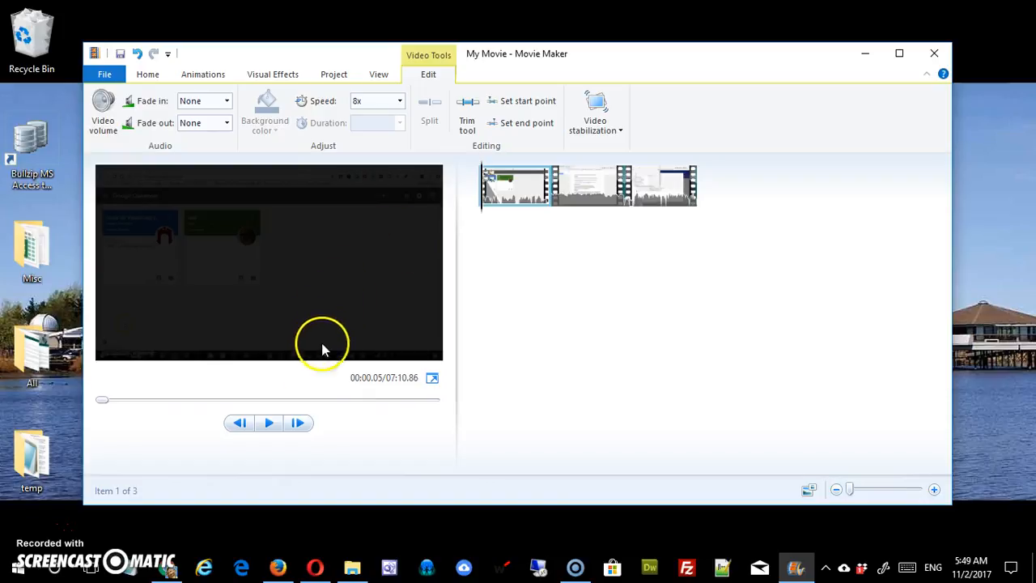
- Preview the sped-up first clip, then return the playhead to the start of the movie
left_click(269, 422)
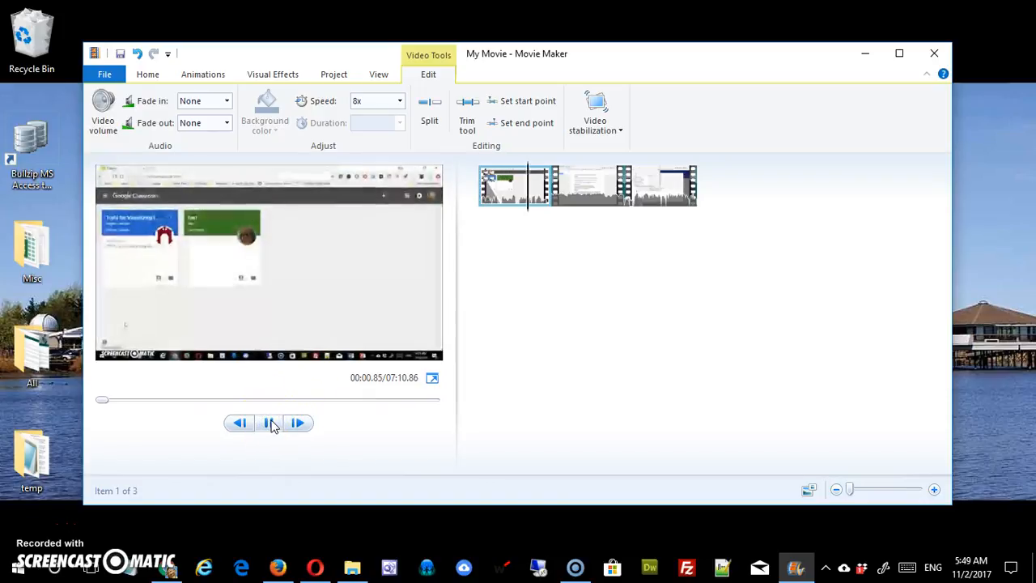
left_click(269, 423)
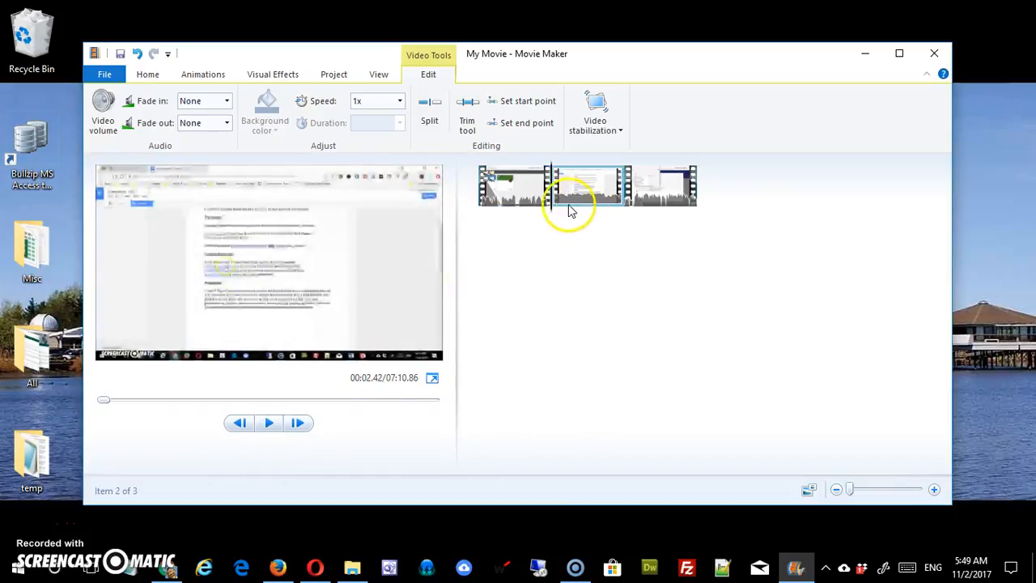
left_click_drag(549, 203, 454, 212)
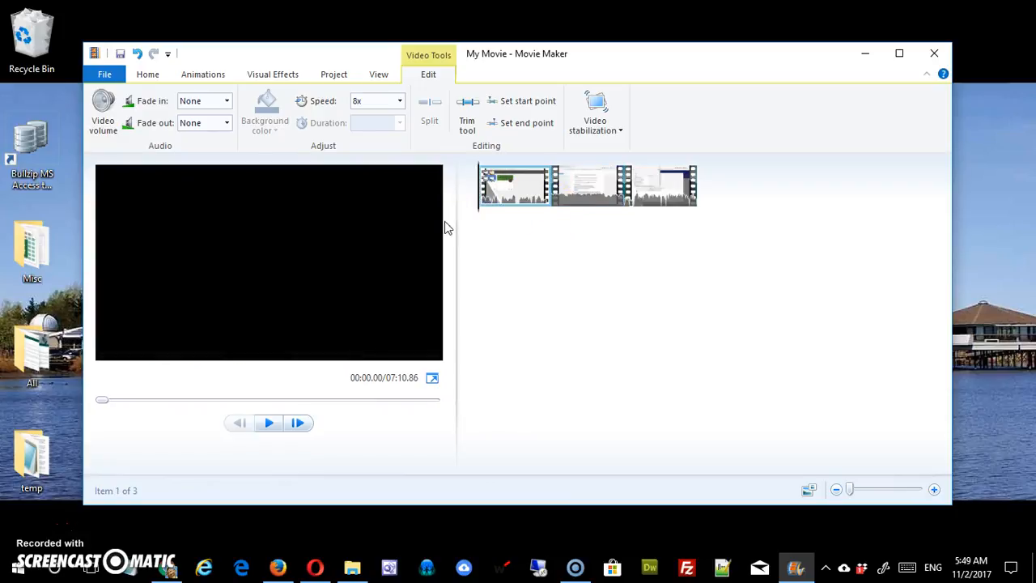
- Compare the speed settings of the first and second clips
left_click(400, 102)
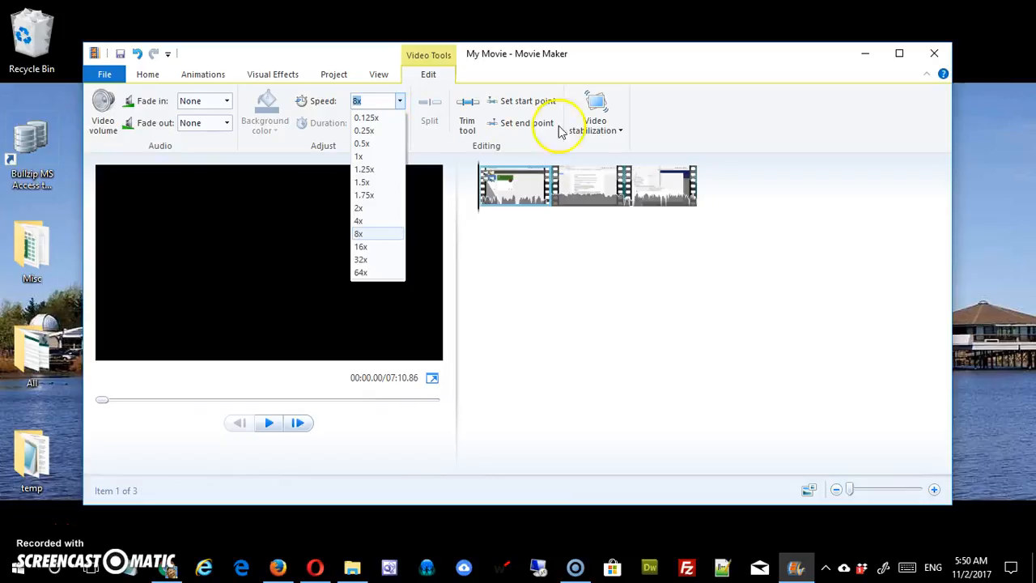
left_click(580, 199)
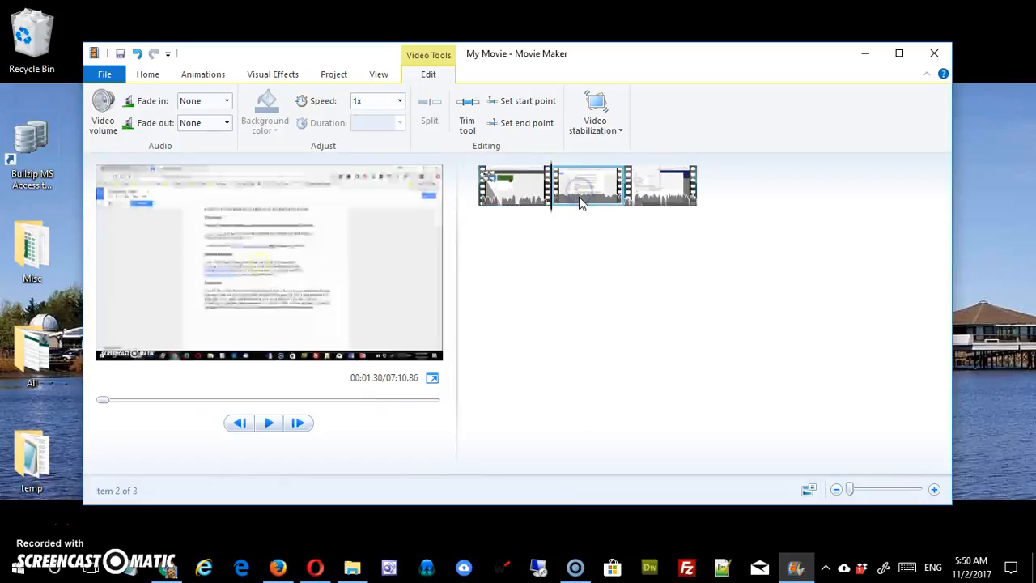
left_click(374, 102)
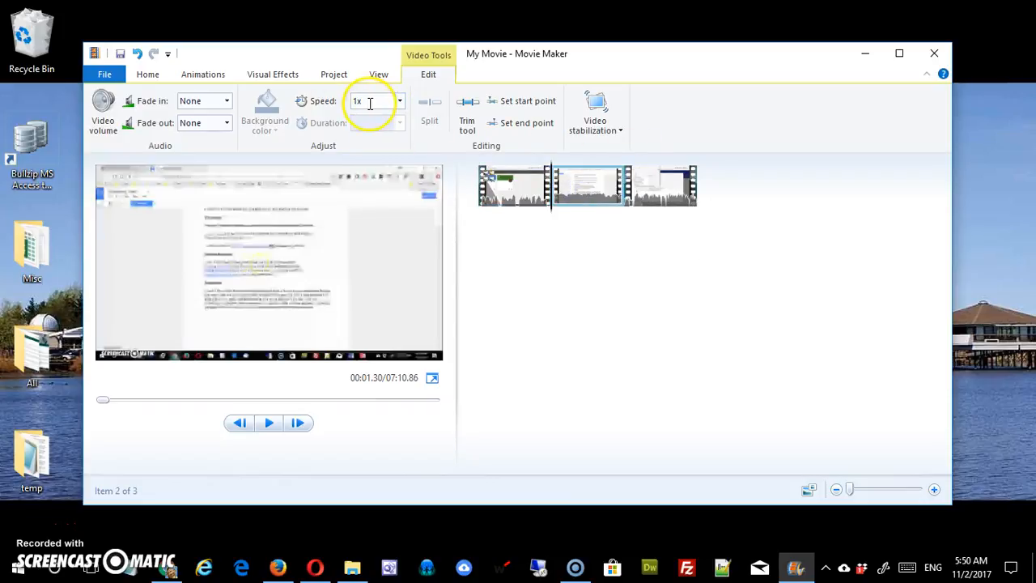
left_click(512, 191)
left_click(583, 195)
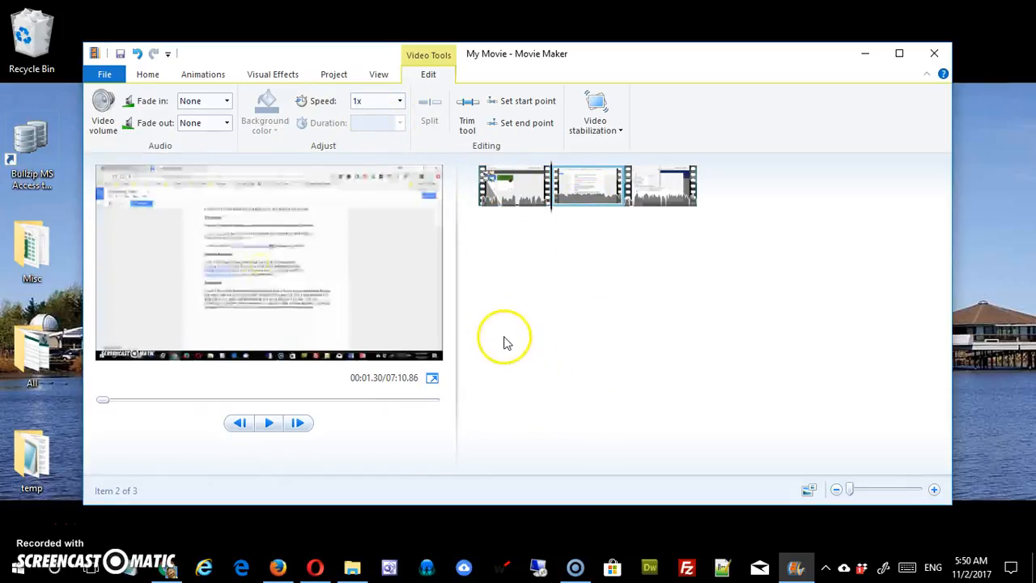
left_click(520, 194)
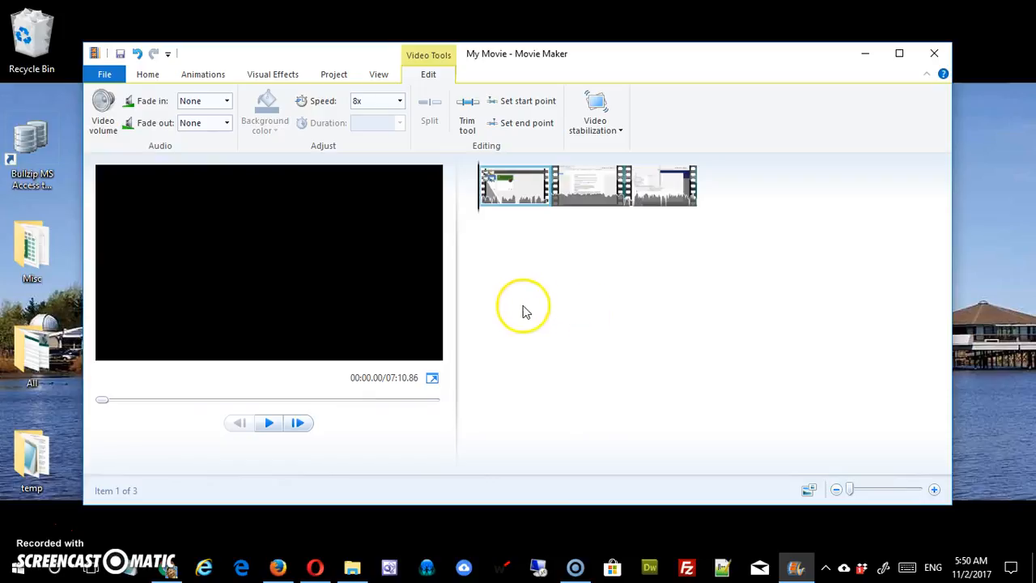
- Lower the video volume of the first clip slightly below the middle level
left_click(114, 112)
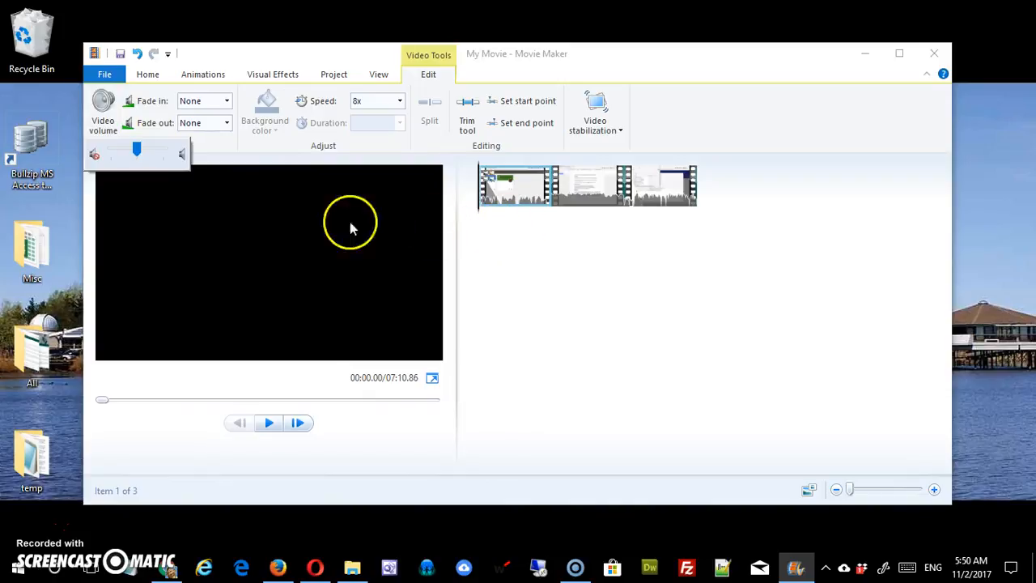
left_click_drag(141, 162, 138, 155)
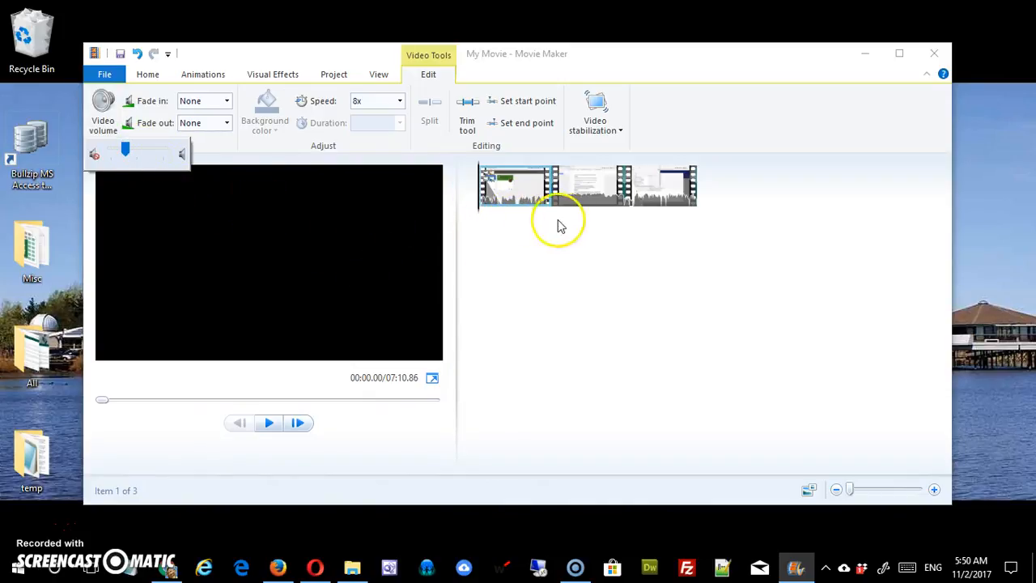
left_click_drag(595, 200, 636, 207)
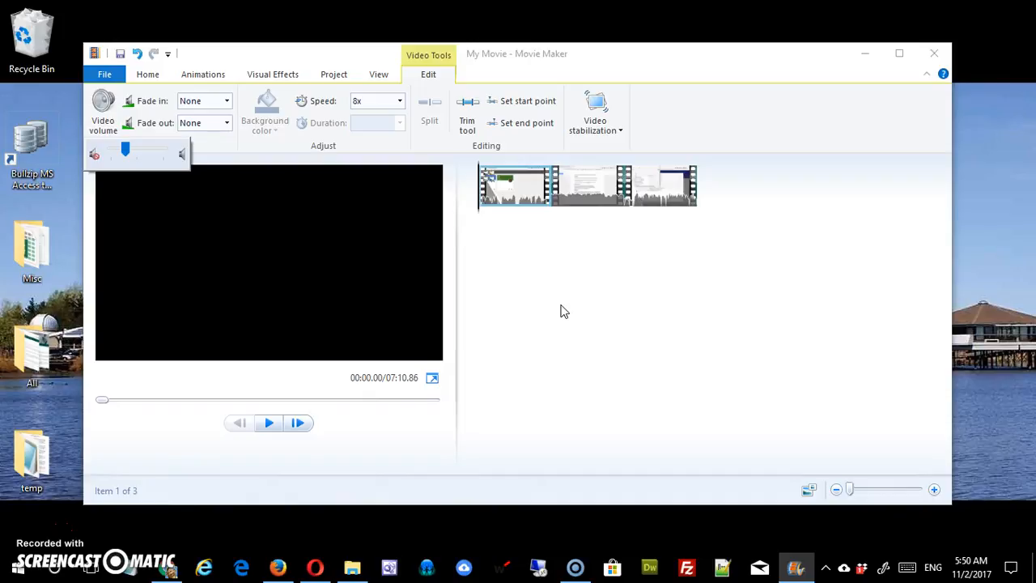
left_click(639, 318)
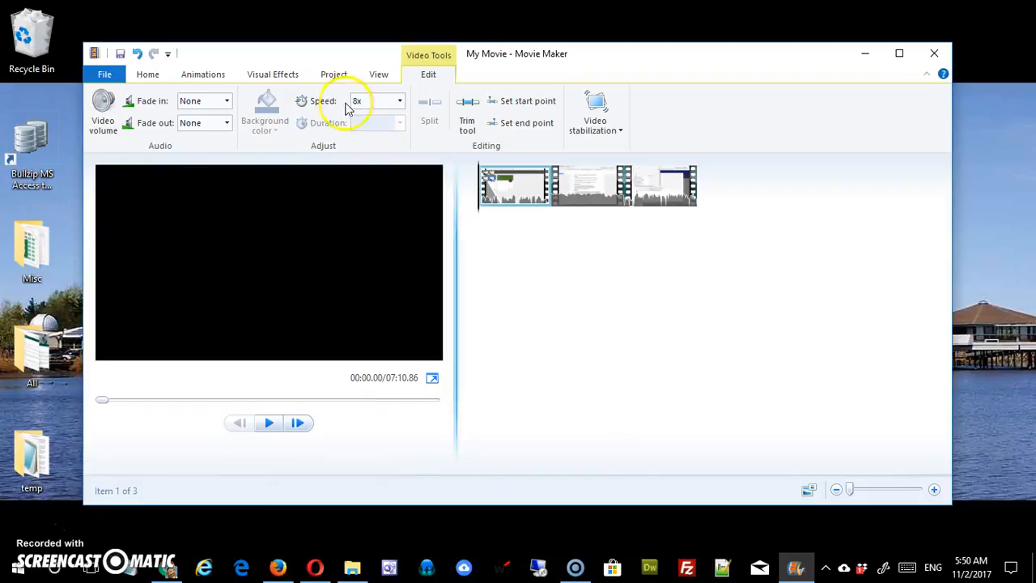
- Start the Record narration command to bring up its audio device options
left_click(148, 74)
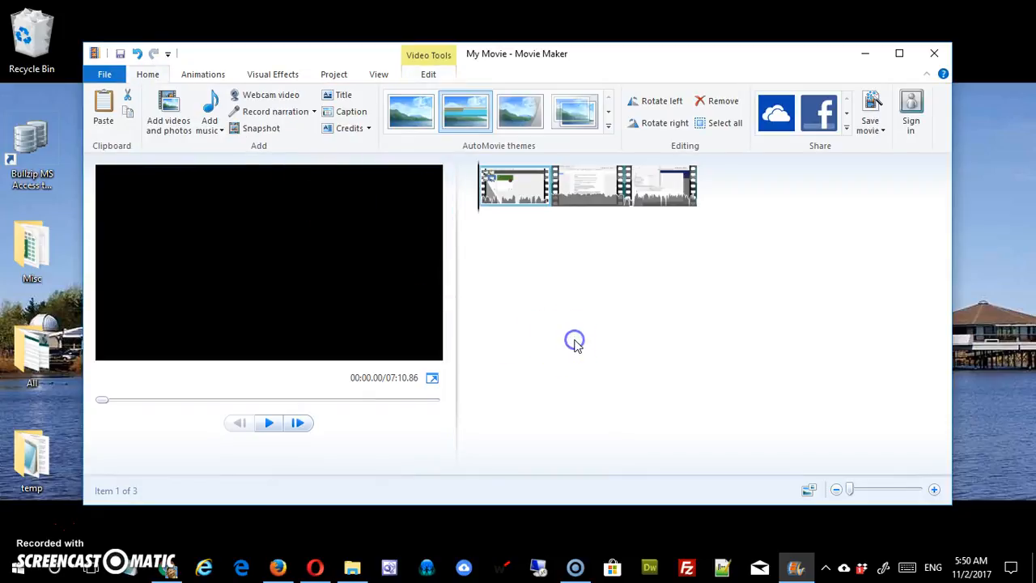
left_click(315, 113)
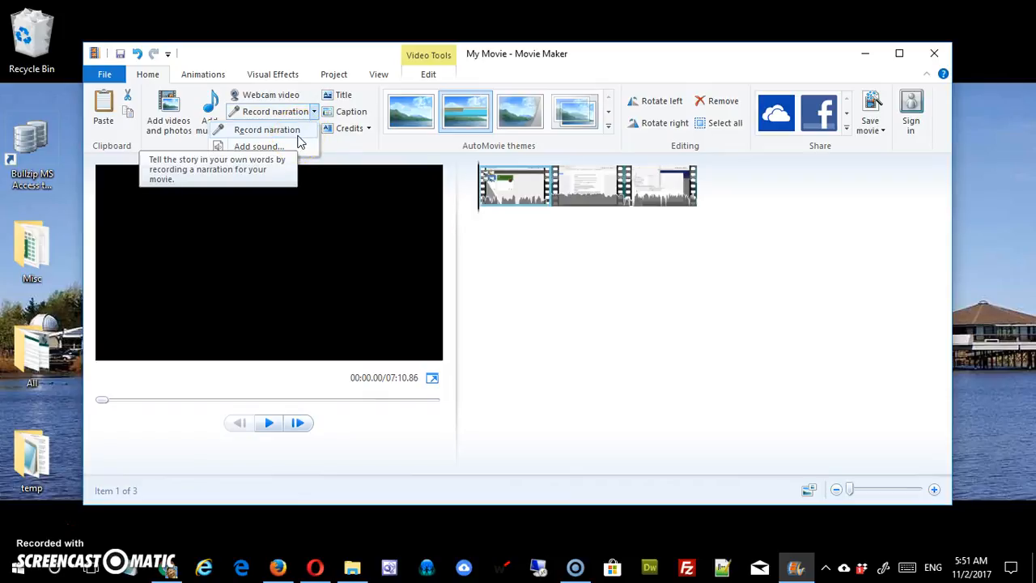
left_click(298, 132)
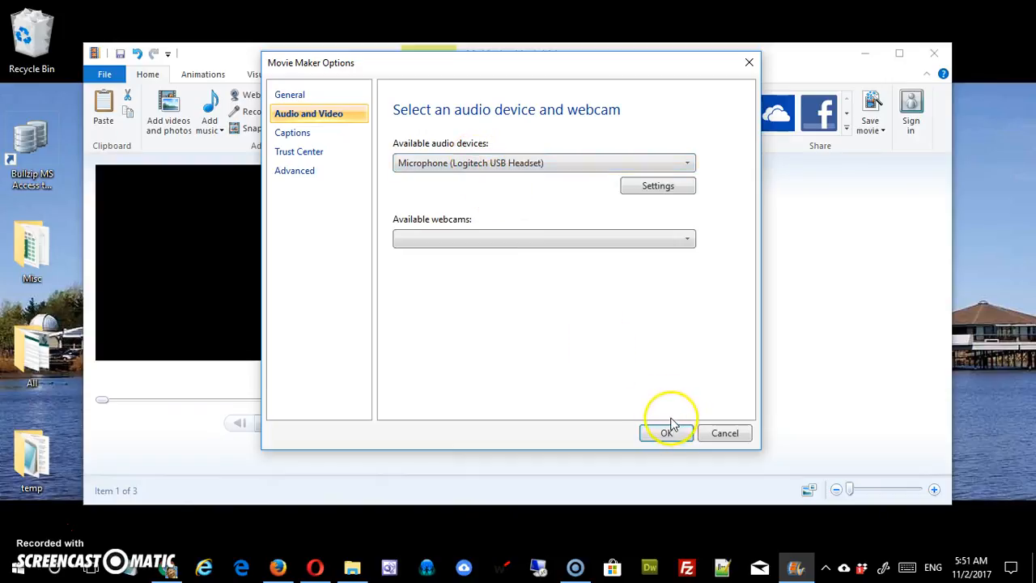
- Check the recording level of the Logitech USB Headset microphone in the sound settings, leaving without changes
left_click(669, 192)
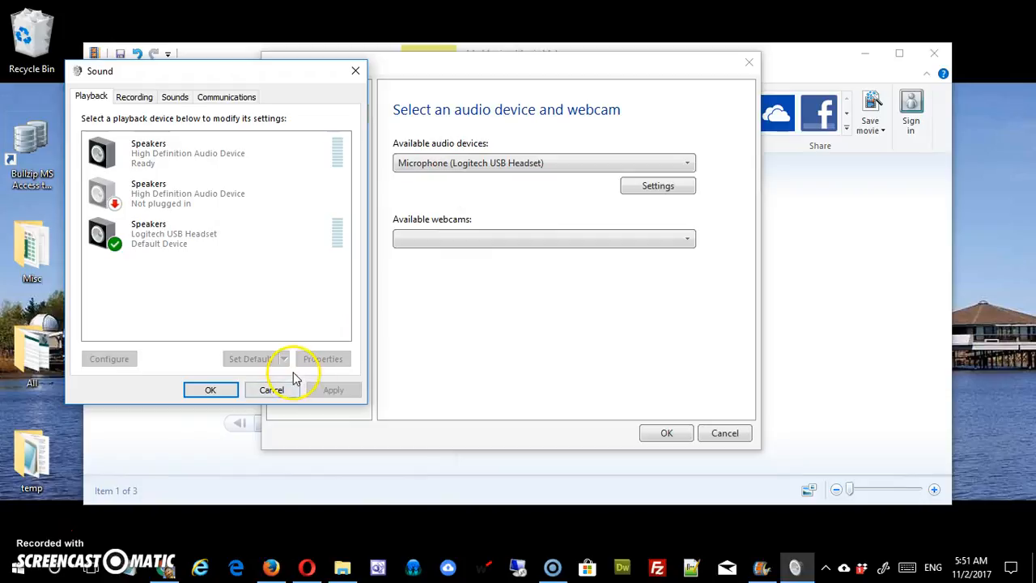
left_click(134, 97)
double_click(150, 275)
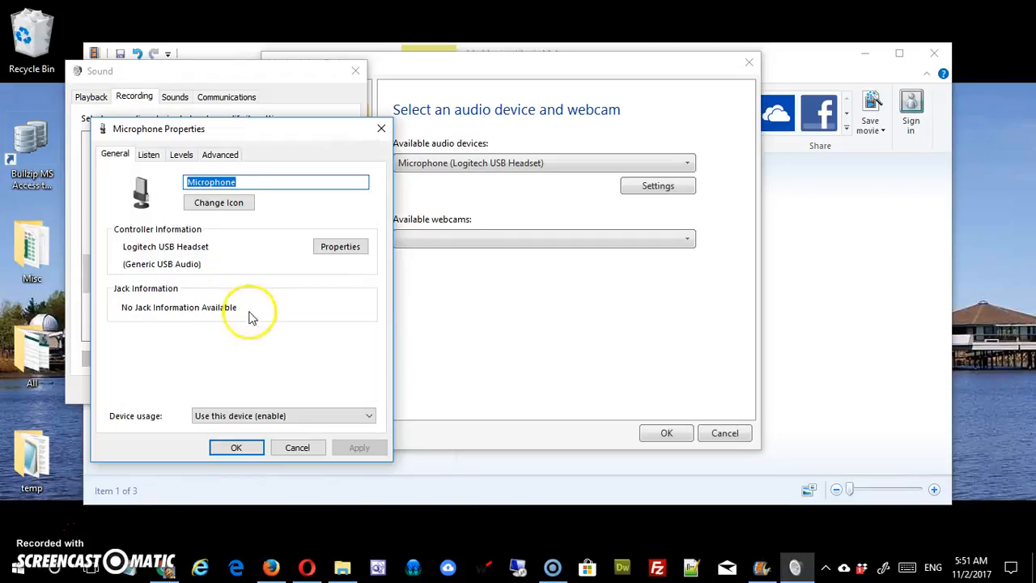
left_click(181, 155)
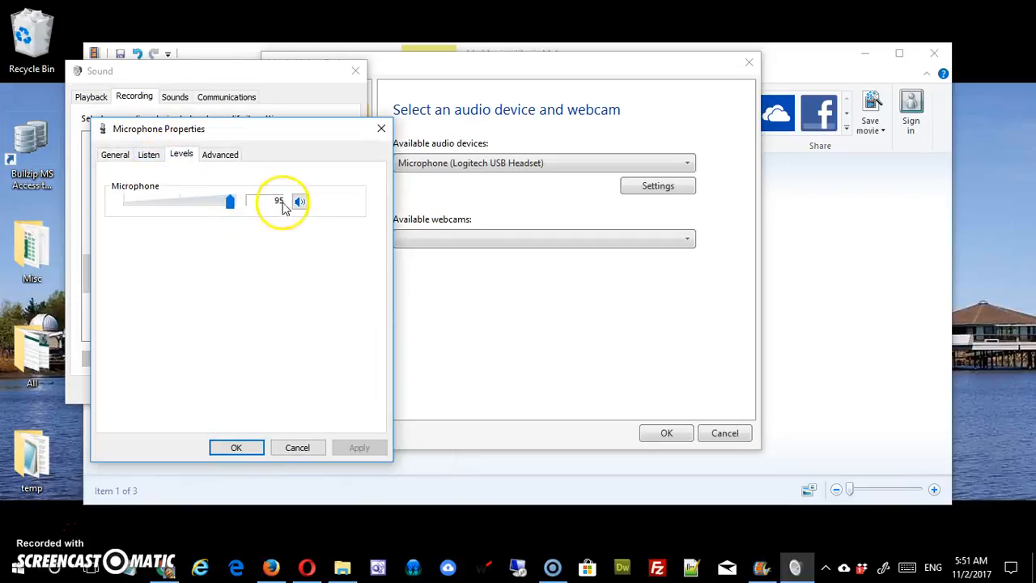
left_click(296, 447)
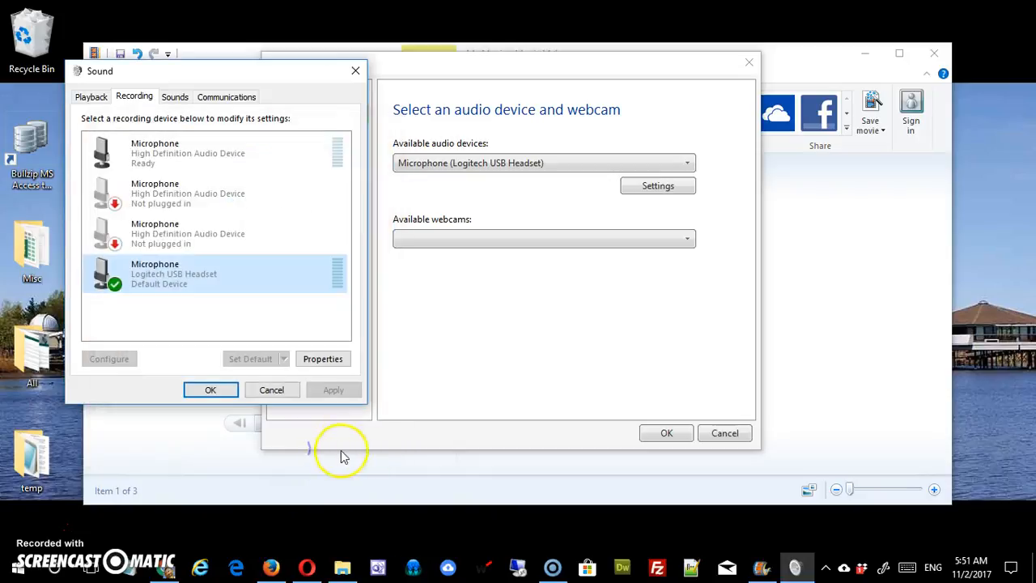
left_click(272, 393)
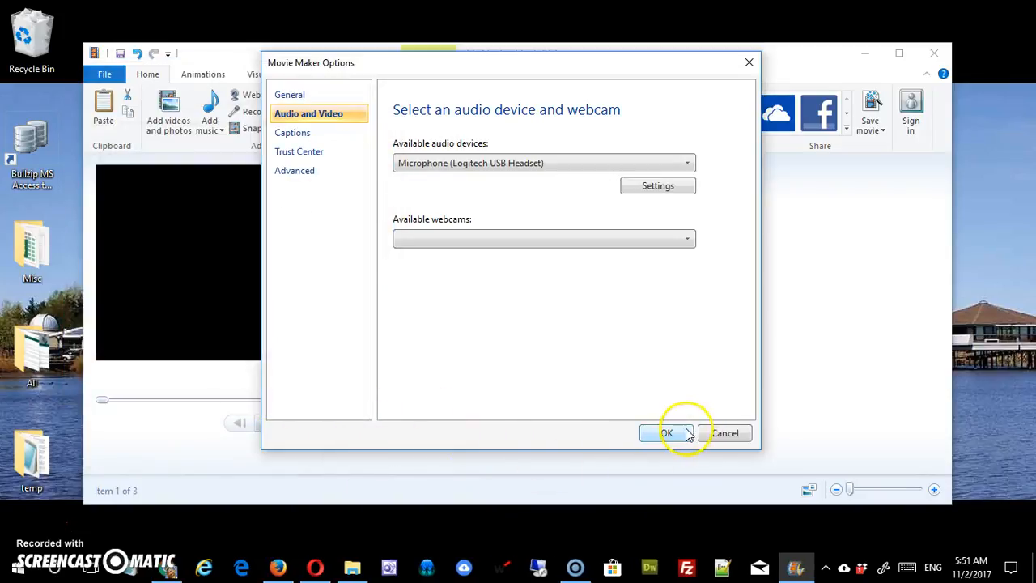
- Record a short narration with the Logitech USB Headset microphone and save it to the Desktop as "sample narration.wma"
left_click(683, 432)
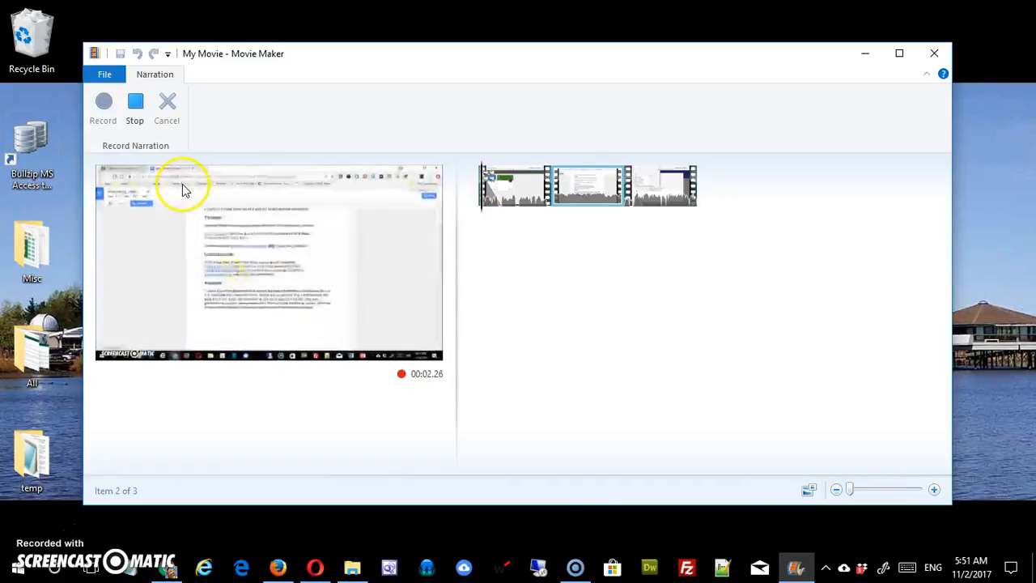
left_click(138, 112)
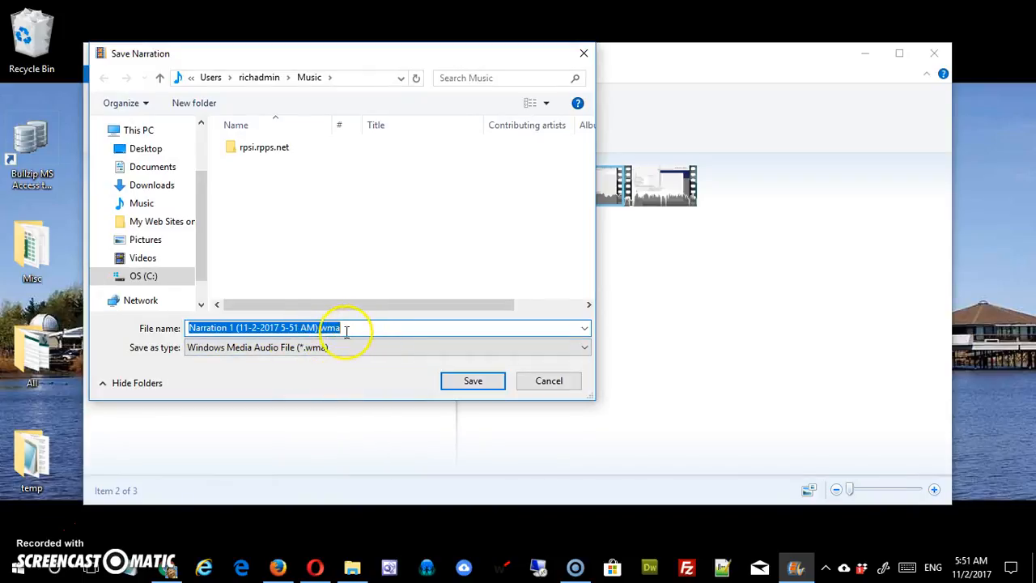
left_click_drag(318, 327, 60, 306)
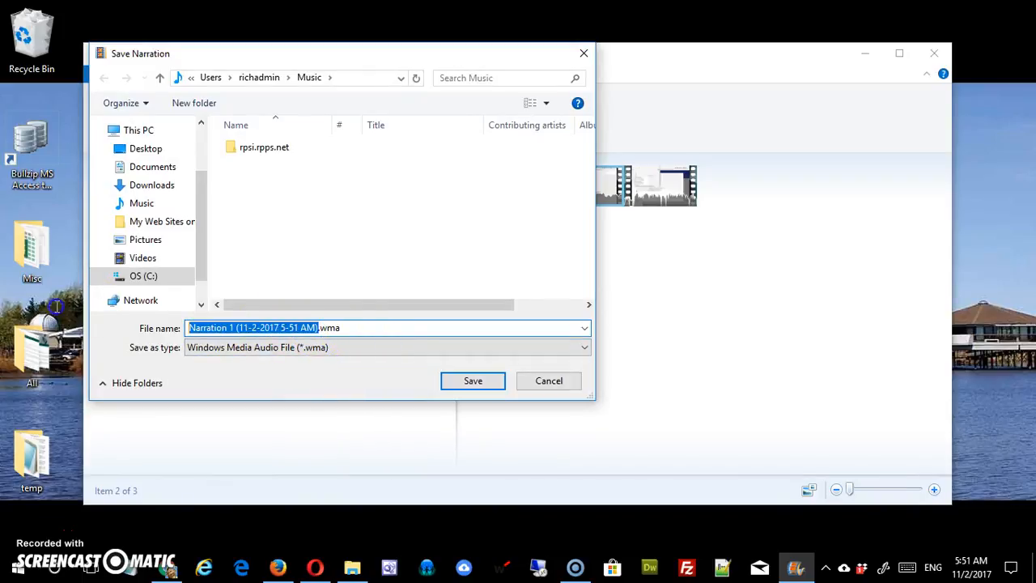
type("sample narration")
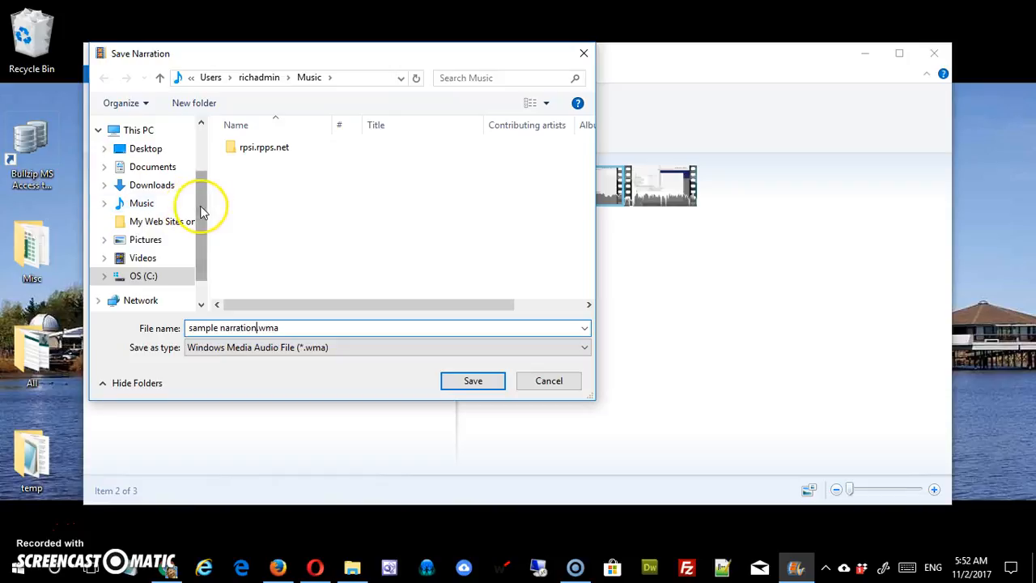
left_click_drag(200, 214, 204, 165)
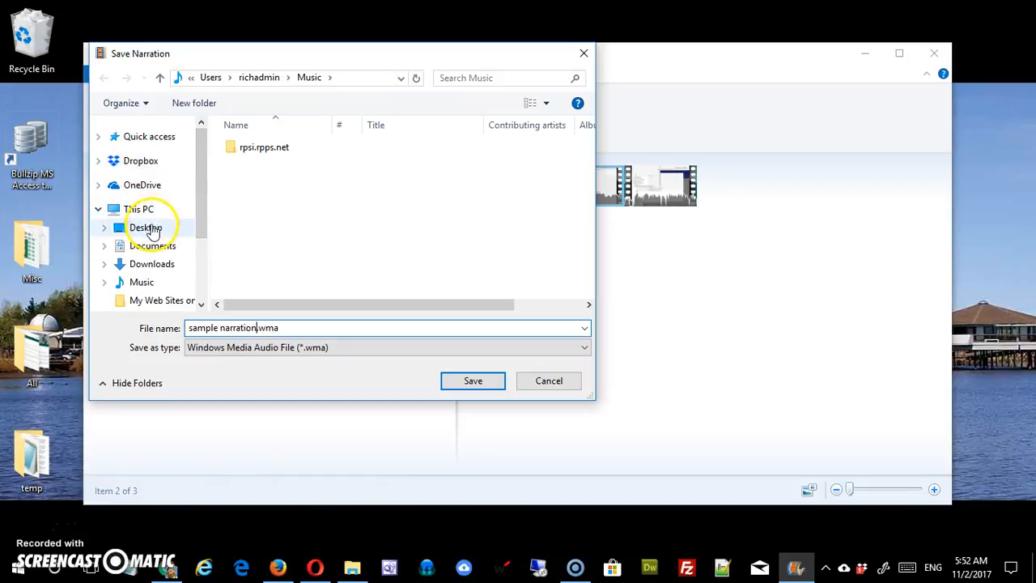
left_click(154, 229)
left_click(468, 390)
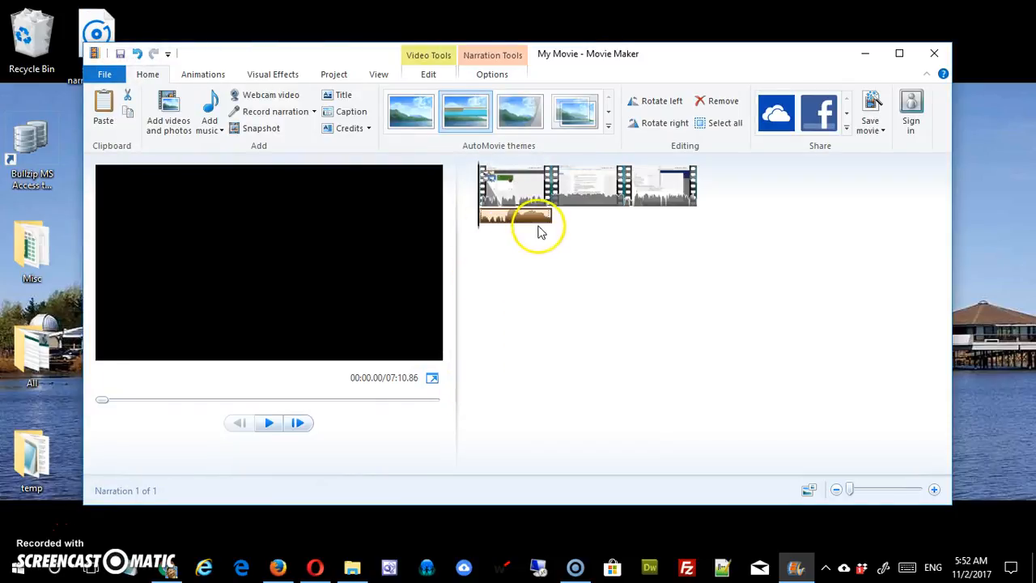
- Preview the start of the narrated movie, and set the first clip's speed to 1x
left_click(269, 422)
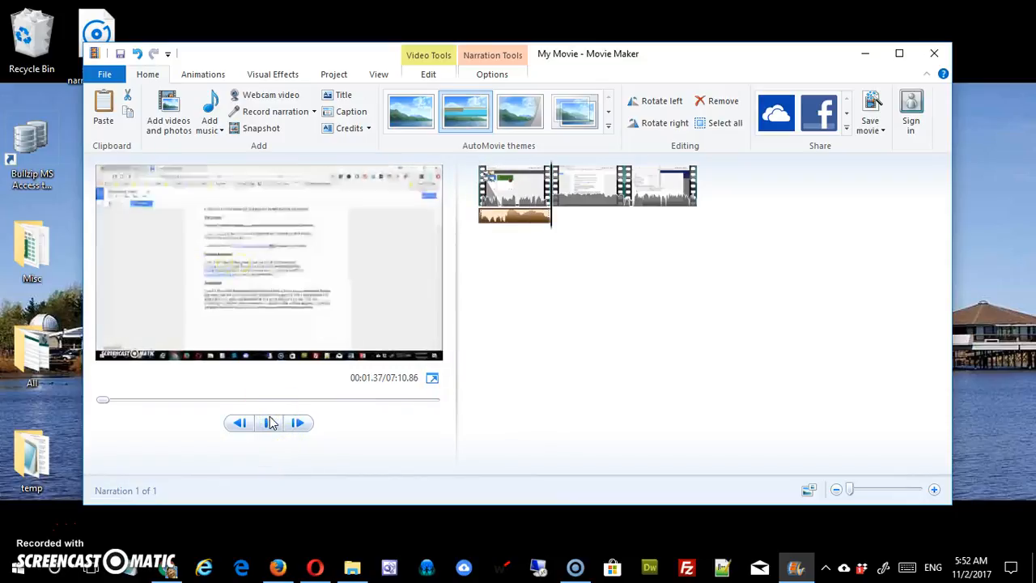
left_click(270, 421)
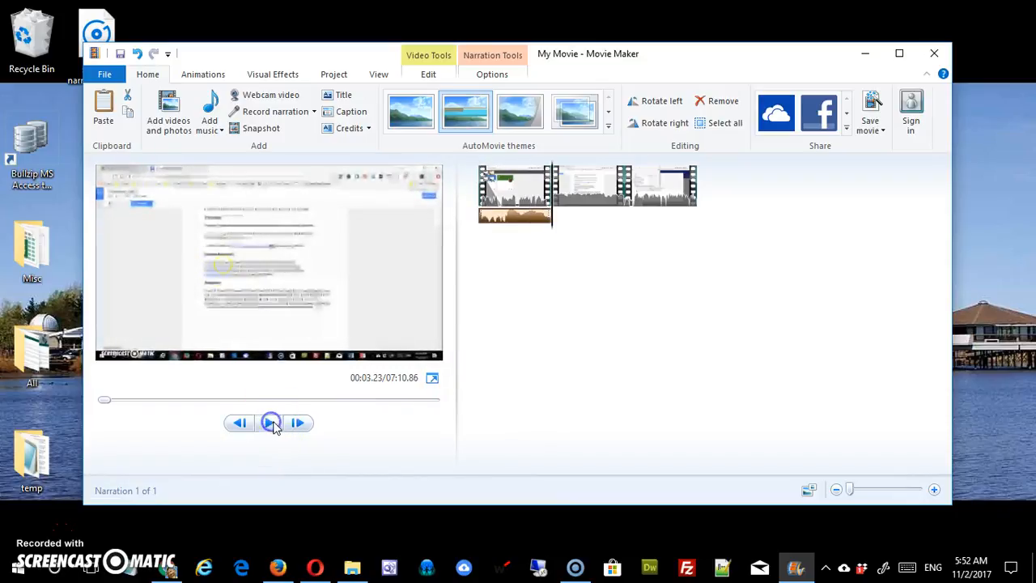
left_click(518, 196)
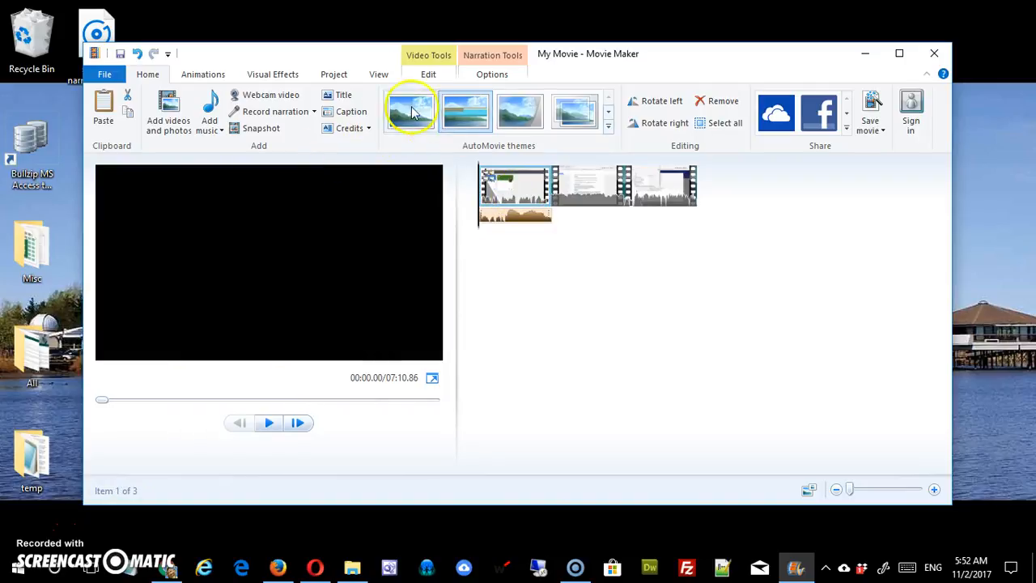
left_click(429, 74)
left_click(398, 100)
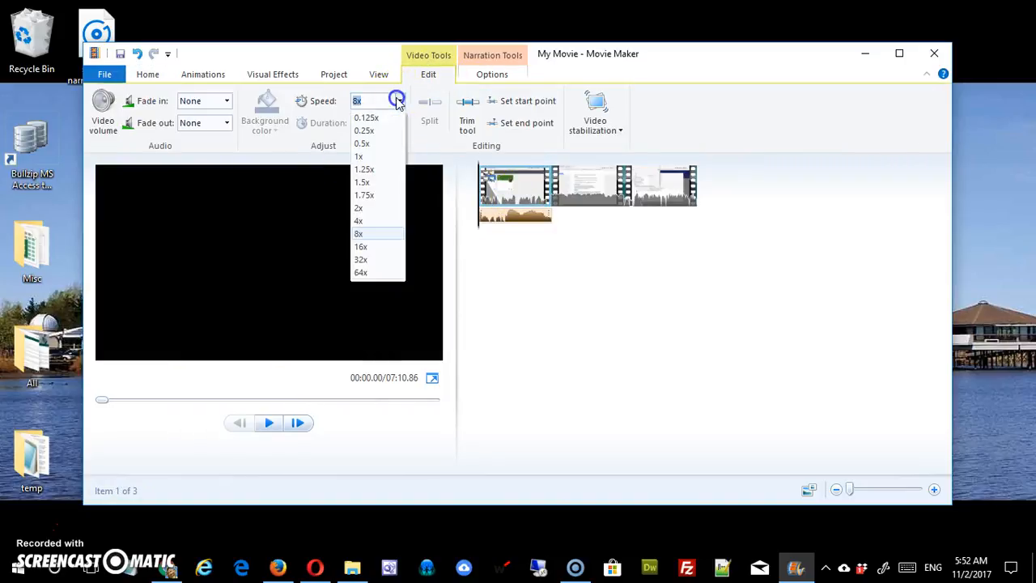
left_click(384, 155)
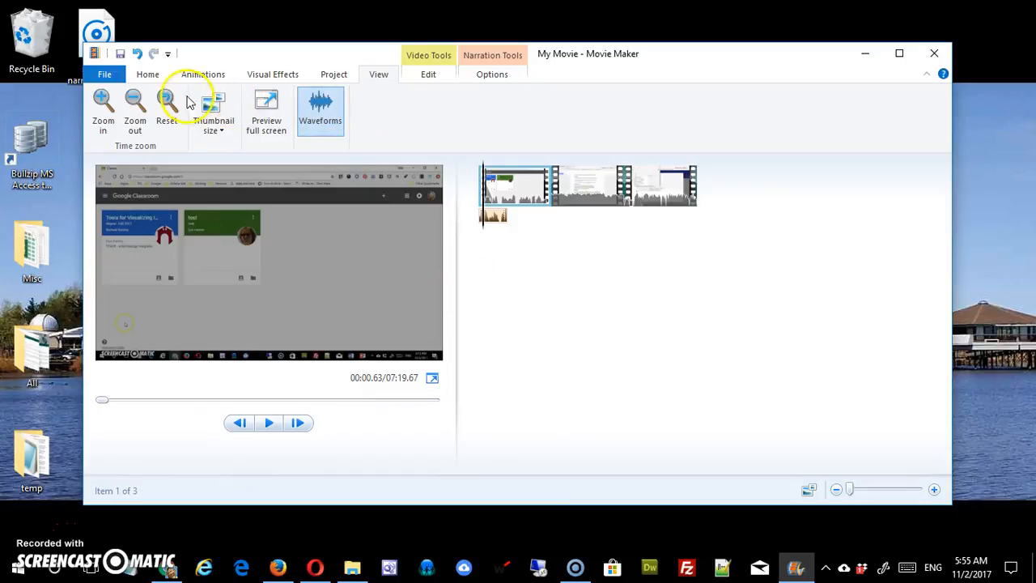
- Look for new music online in the Free Music Archive and browse its Blues genre
left_click(148, 74)
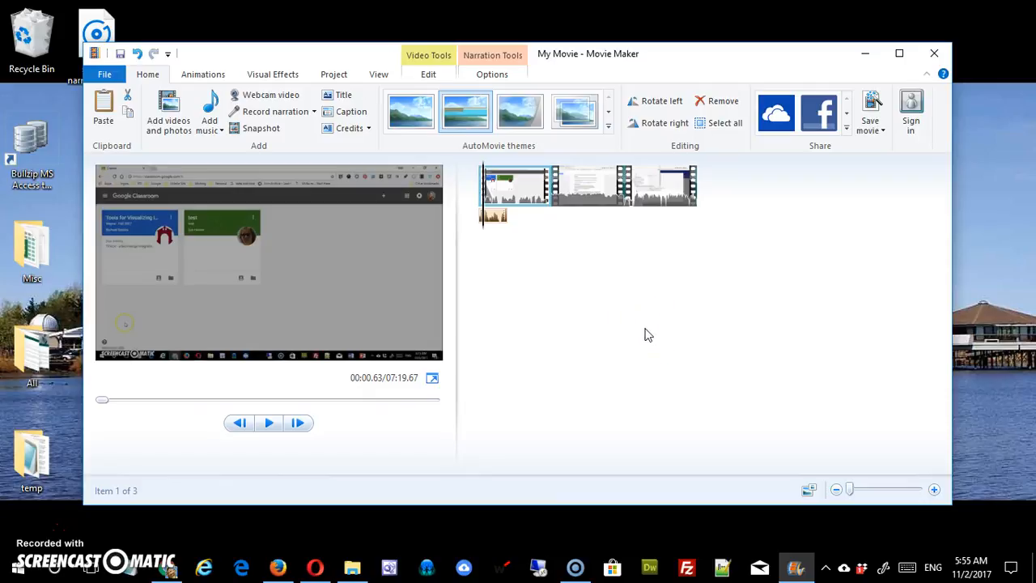
left_click(209, 126)
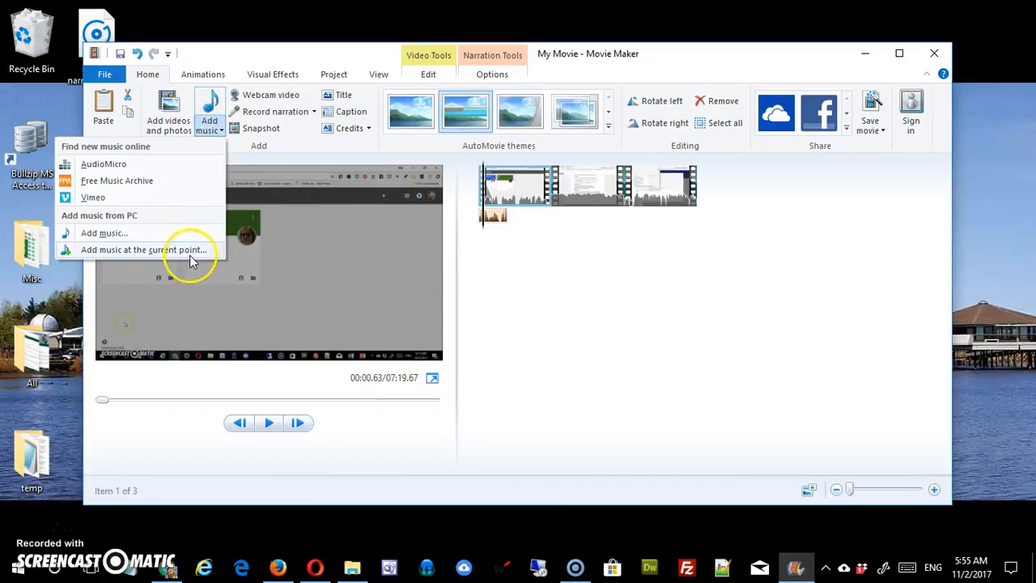
left_click(107, 183)
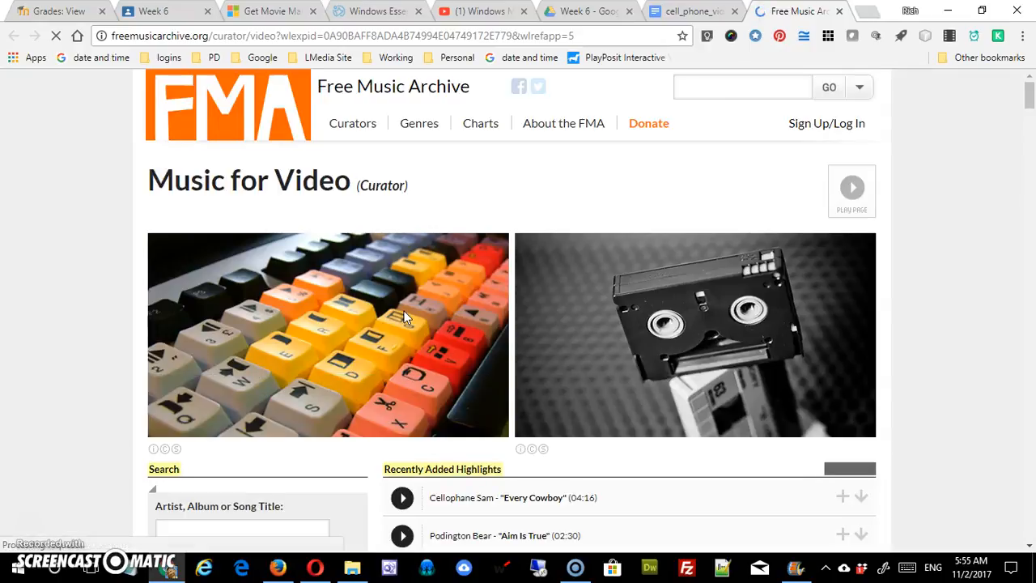
scroll(566, 348, "down", 2)
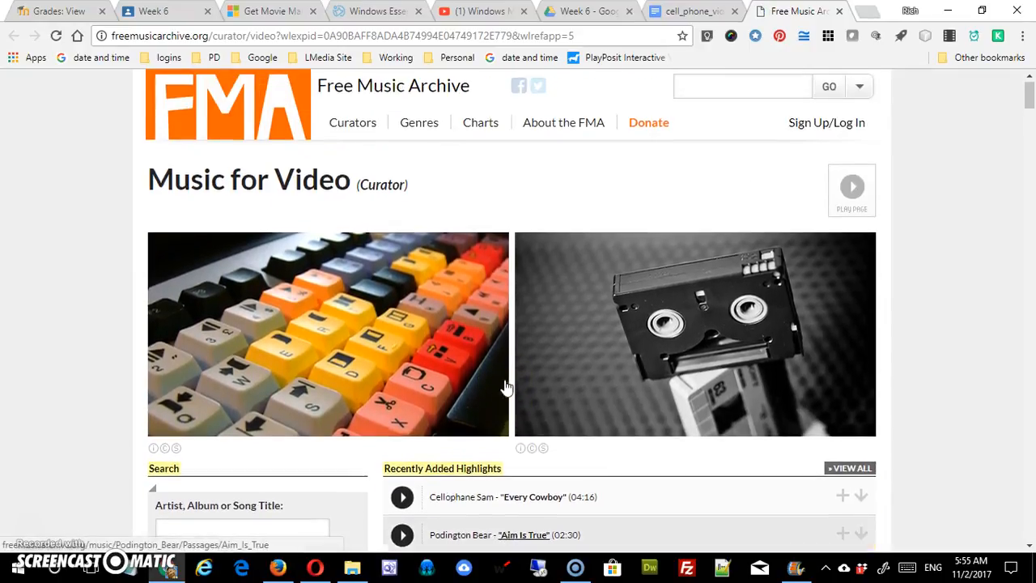
left_click(419, 123)
left_click(419, 171)
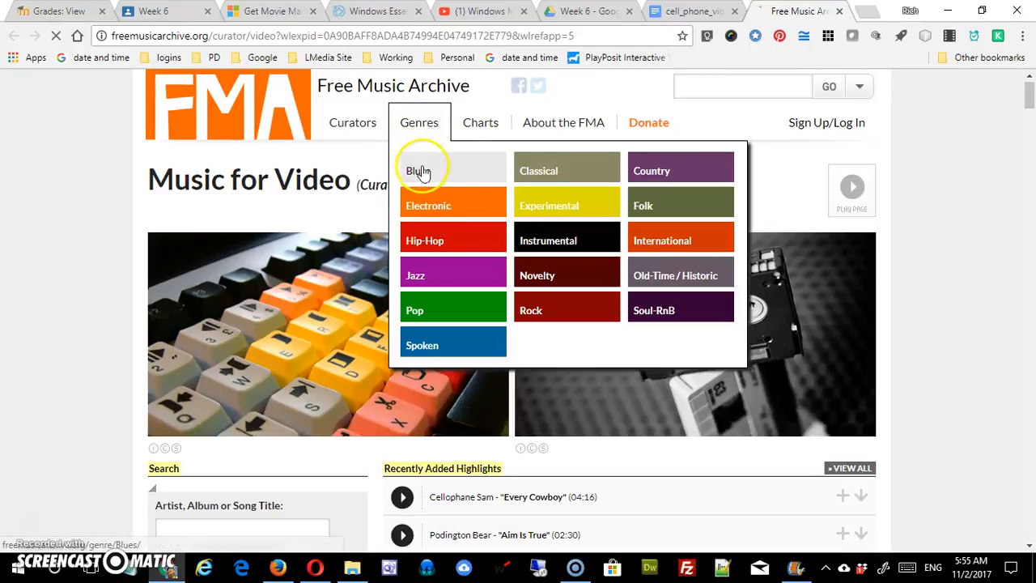
scroll(636, 357, "down", 1)
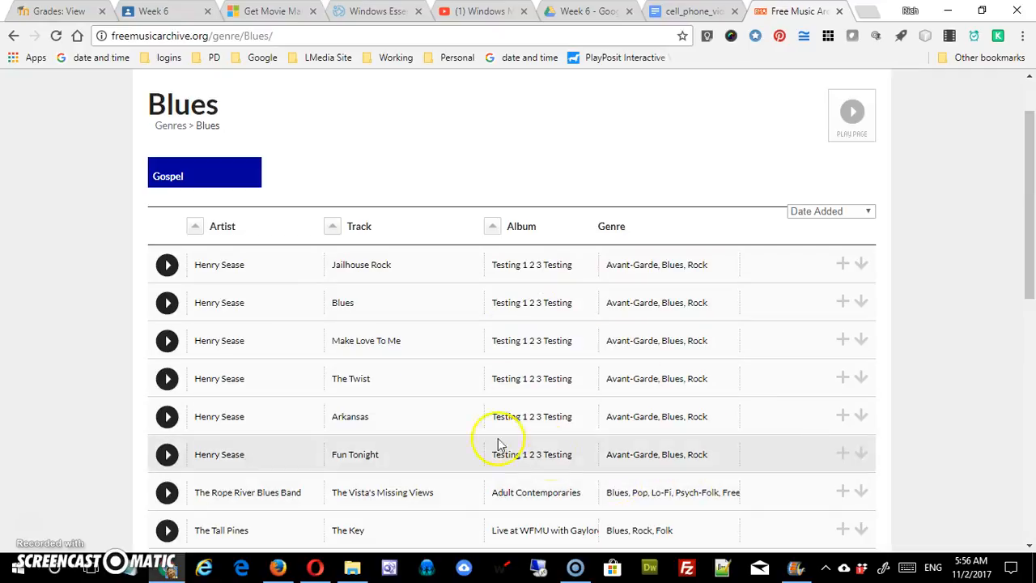
- Sample the tracks "Make Love To Me" and "Blues", and download "Blues" to the Desktop as 05_-_Blues.mp3
left_click(167, 342)
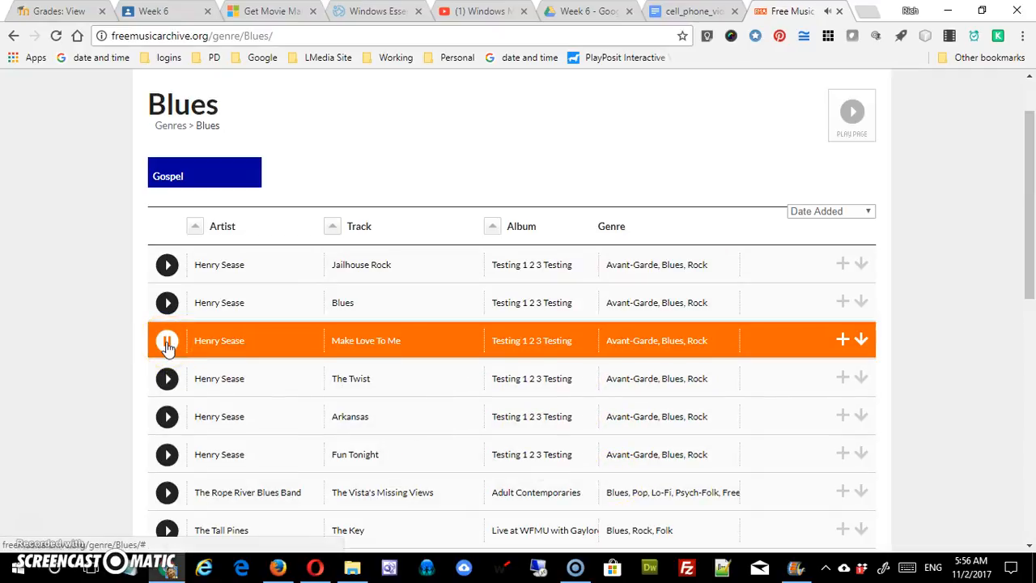
left_click(166, 309)
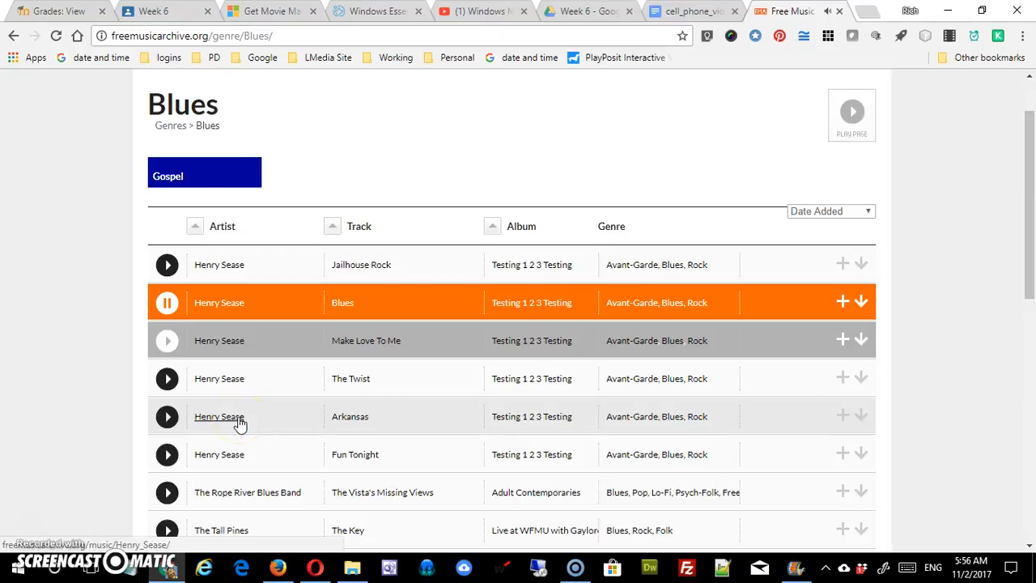
left_click(168, 305)
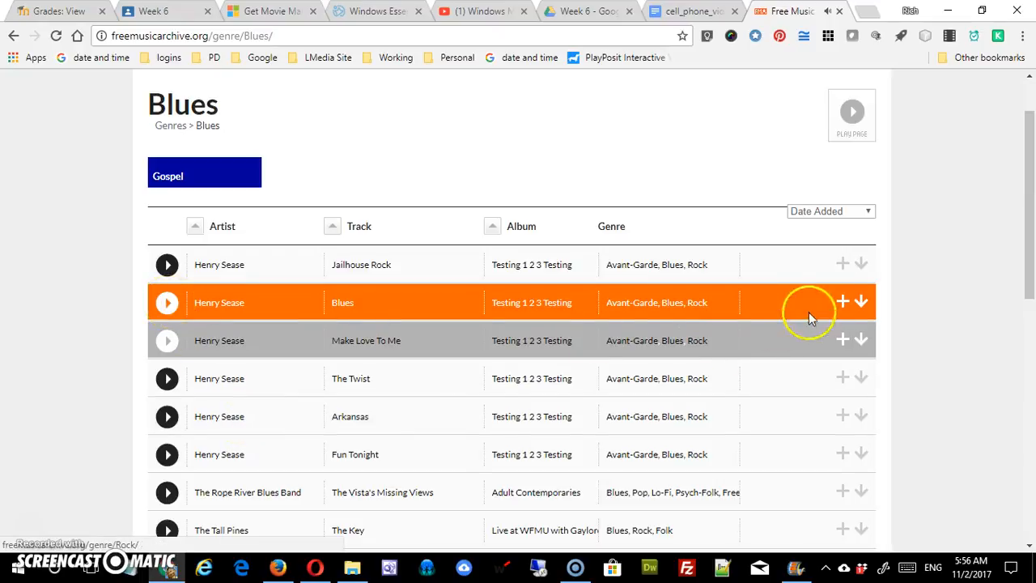
left_click(858, 304)
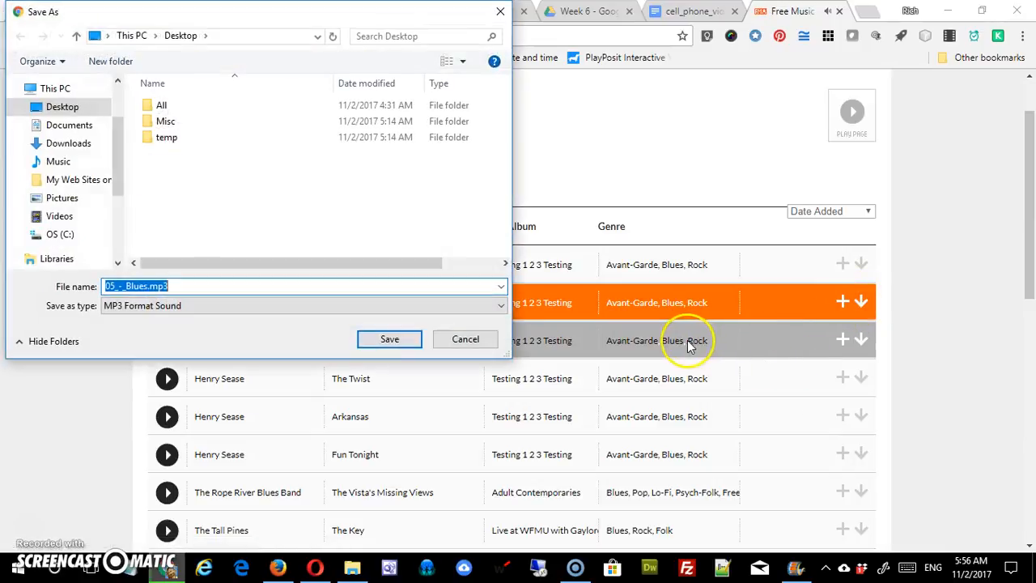
left_click(379, 338)
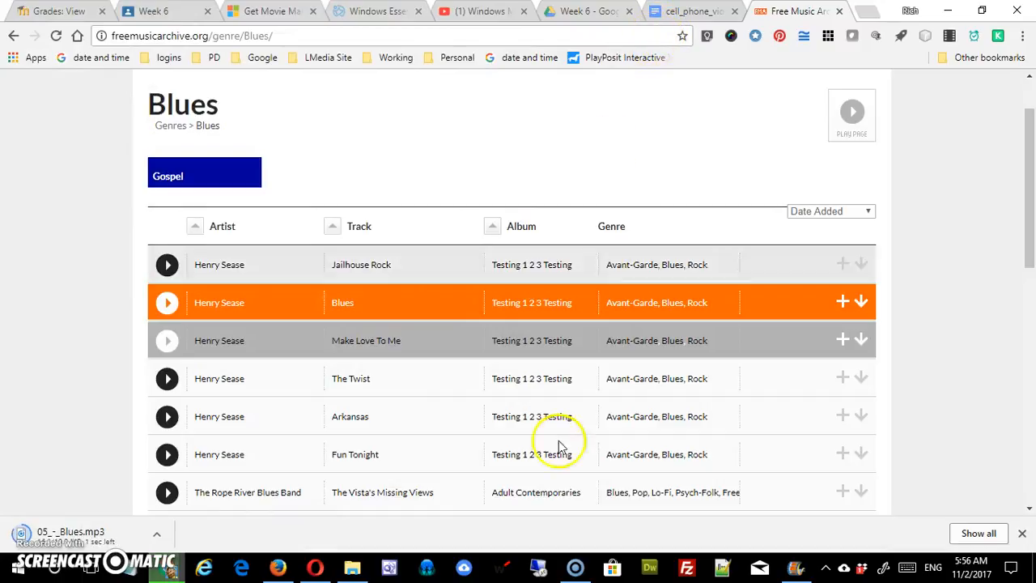
- Switch to Movie Maker and add 05_-_Blues.mp3 from the Desktop as music from the start of the movie
left_click(794, 570)
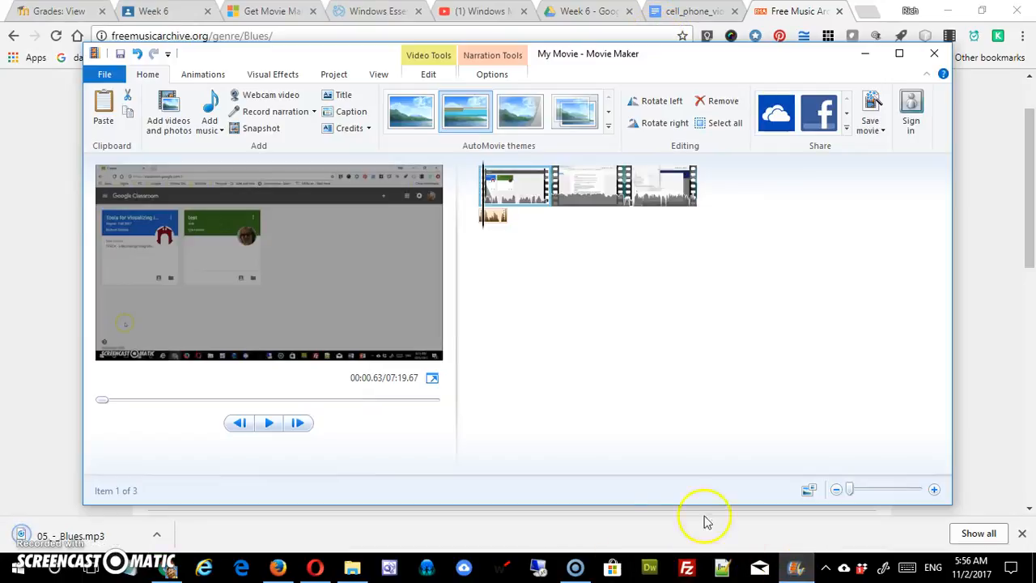
left_click(221, 132)
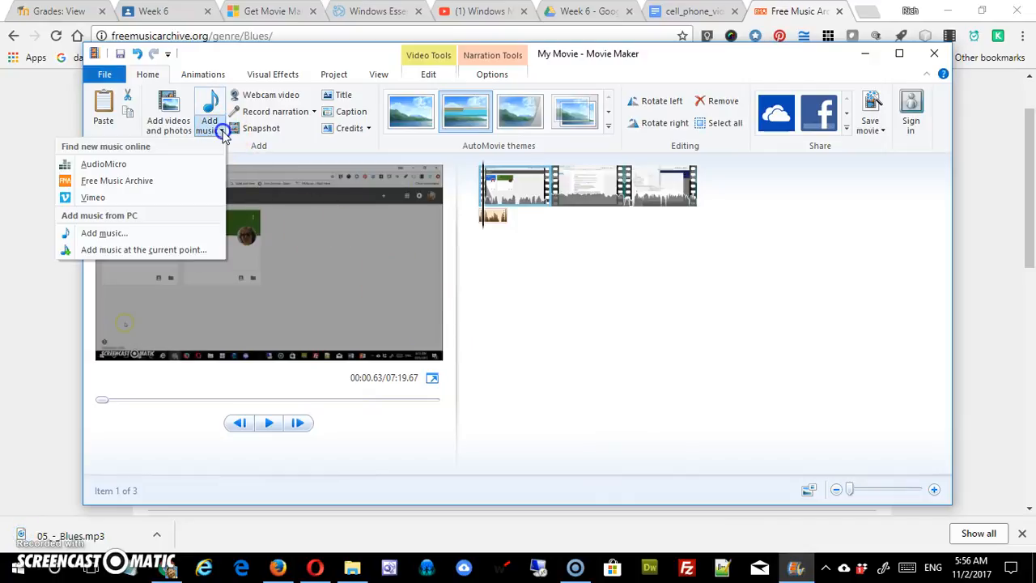
left_click(97, 233)
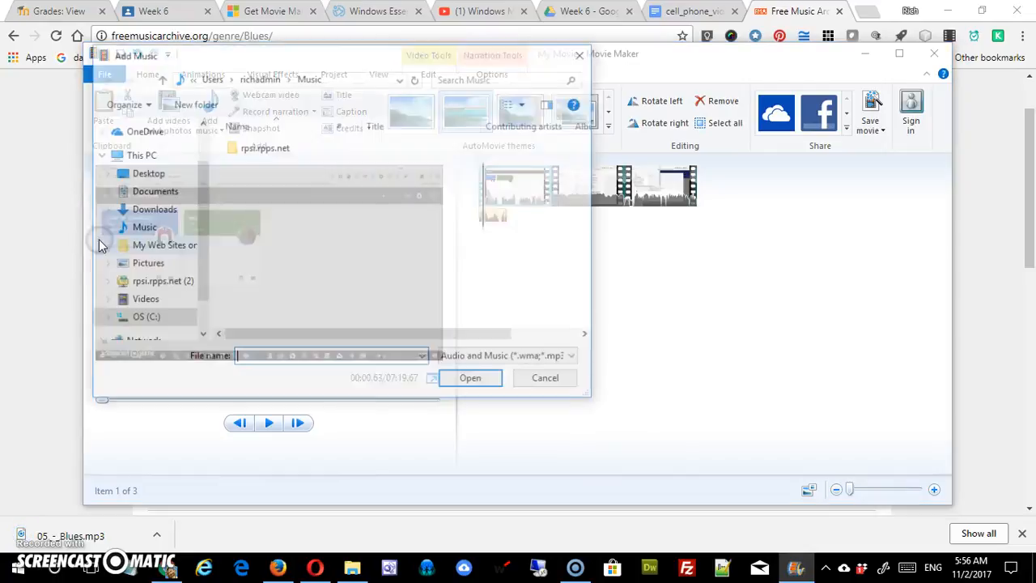
left_click(146, 174)
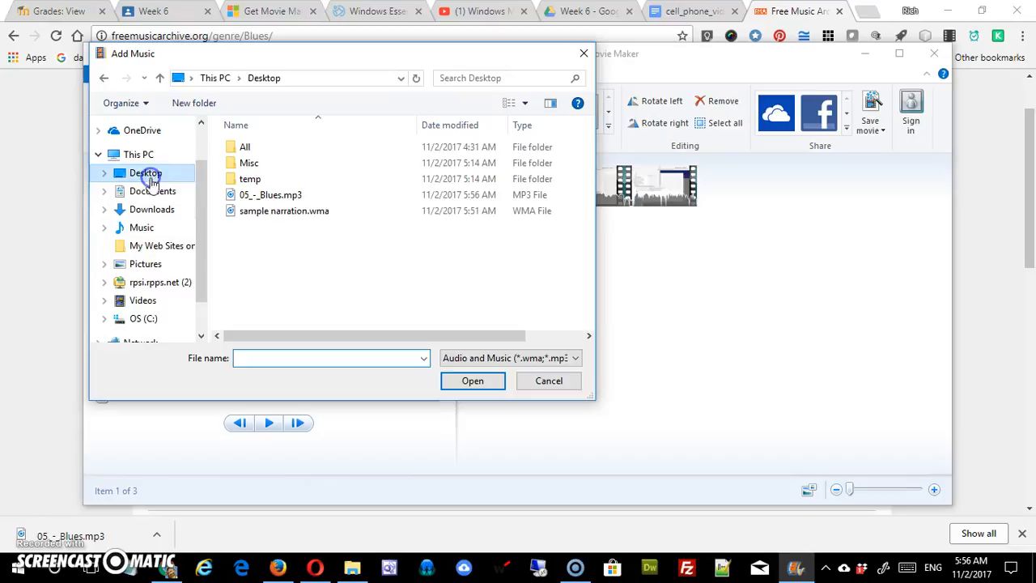
double_click(273, 195)
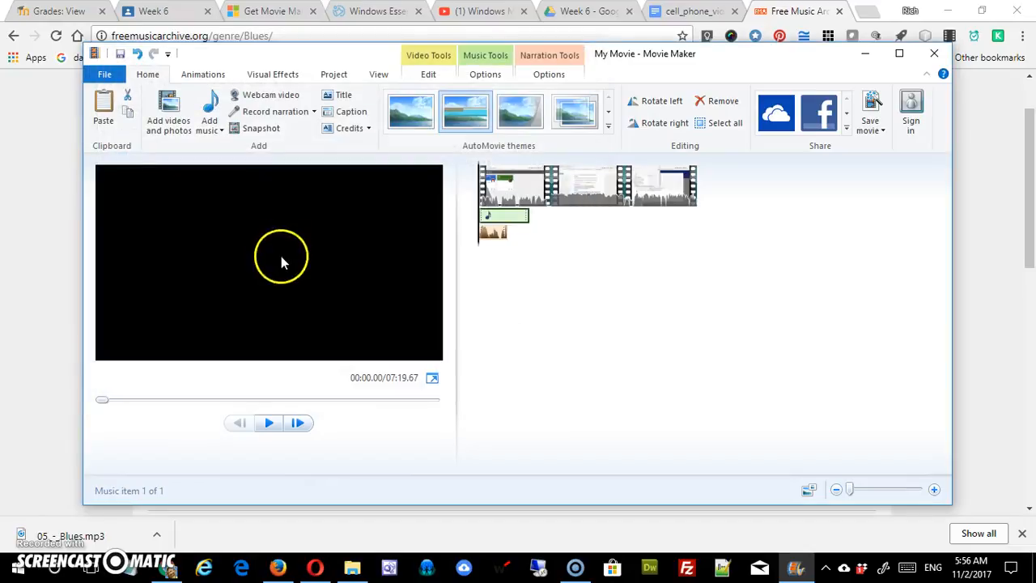
- Play the opening of the movie to hear the music together with the narration, and pause it
left_click(269, 423)
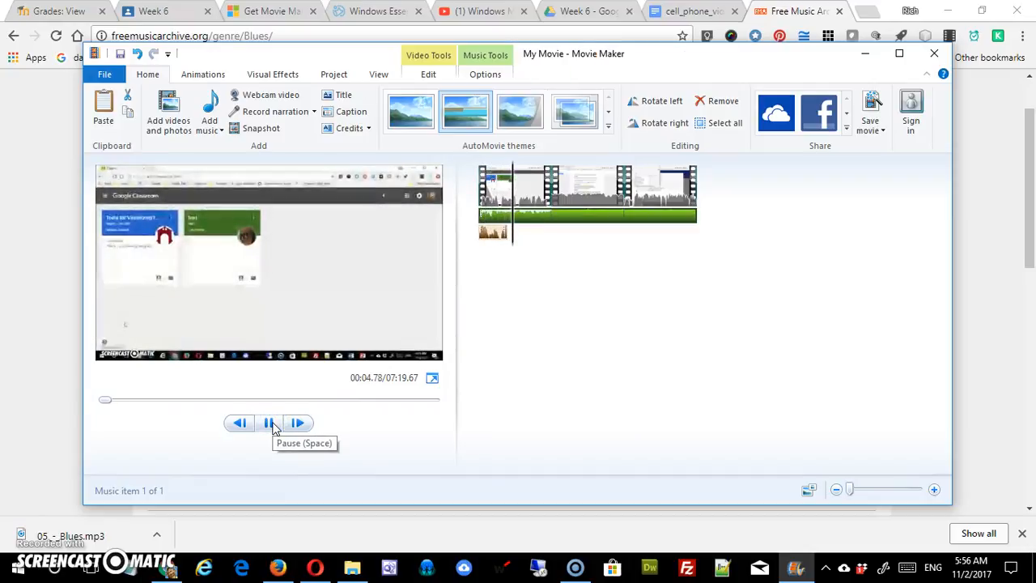
left_click(273, 422)
left_click(535, 386)
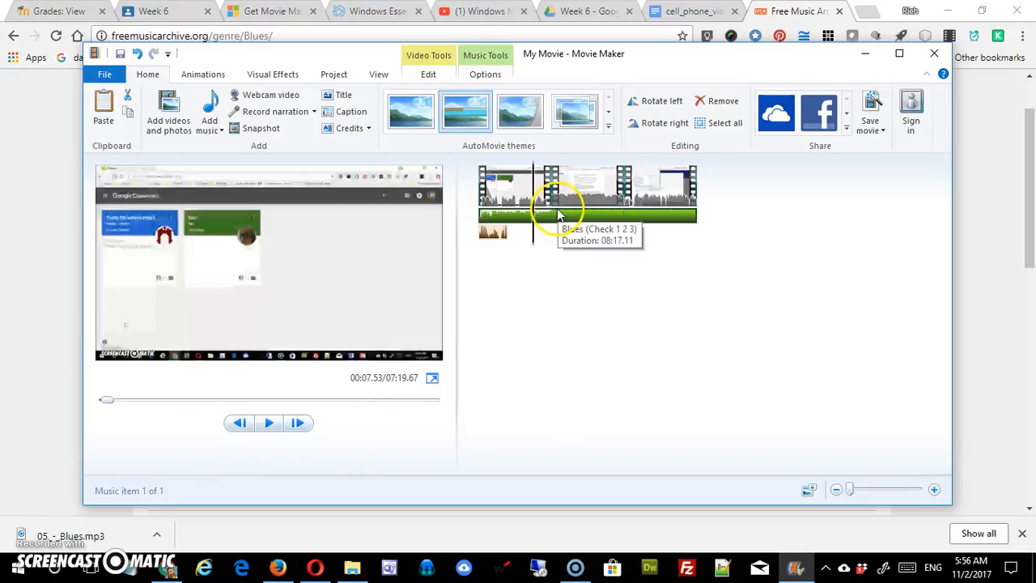
- Apply the narration emphasis to the project audio and shift the audio mix fully towards the video sound
left_click(486, 74)
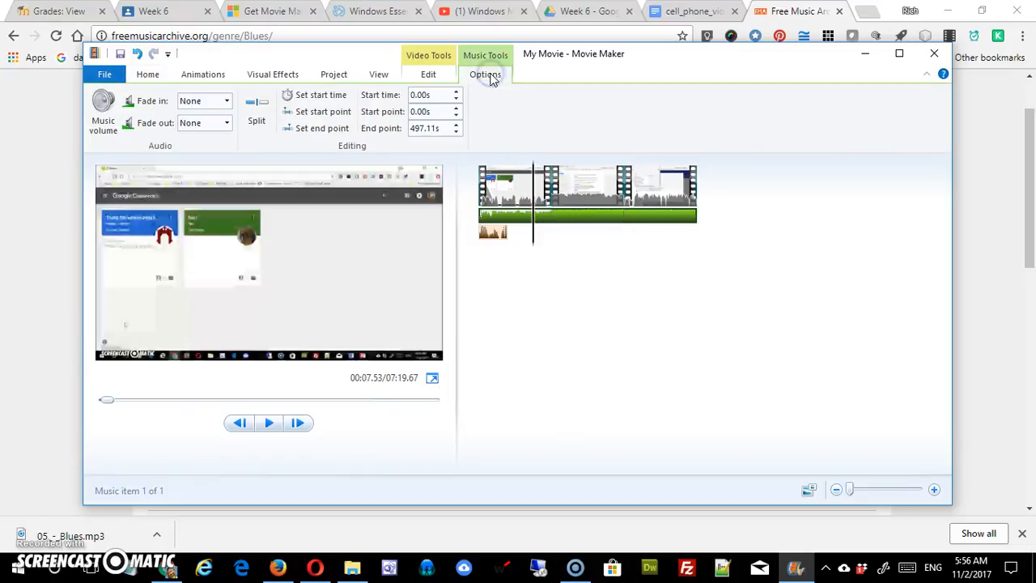
left_click(435, 76)
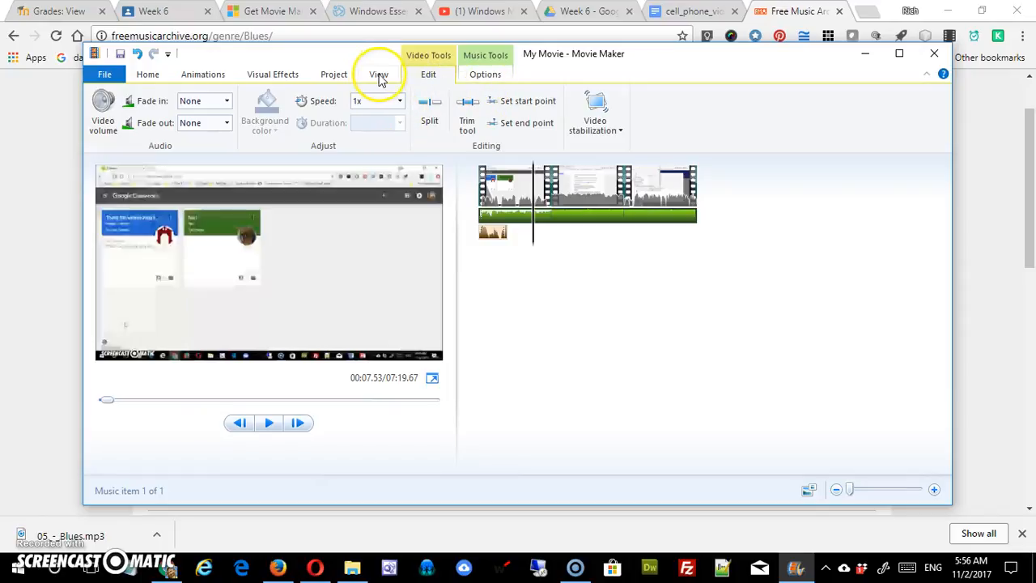
left_click(332, 76)
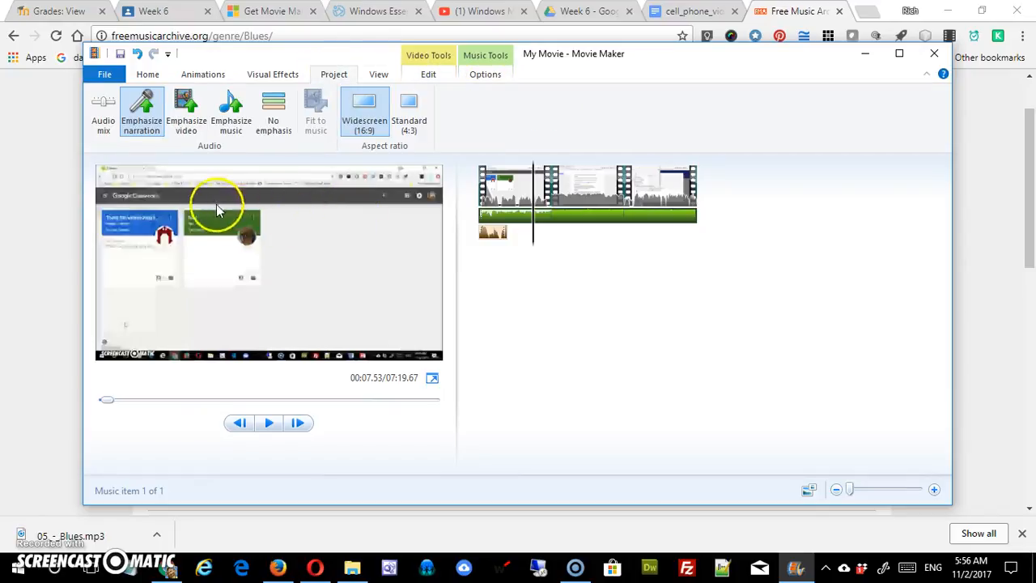
left_click(102, 113)
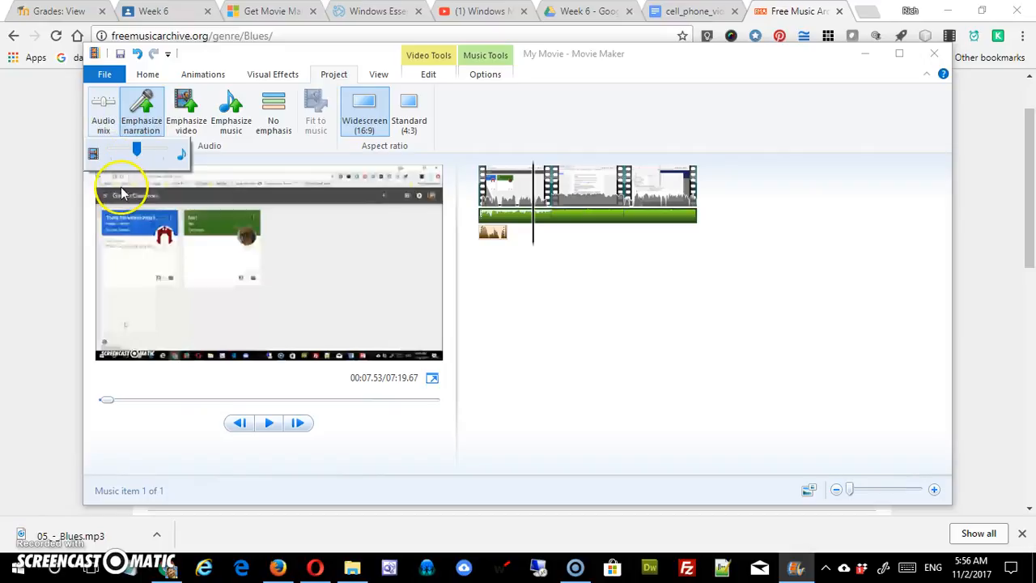
left_click(150, 126)
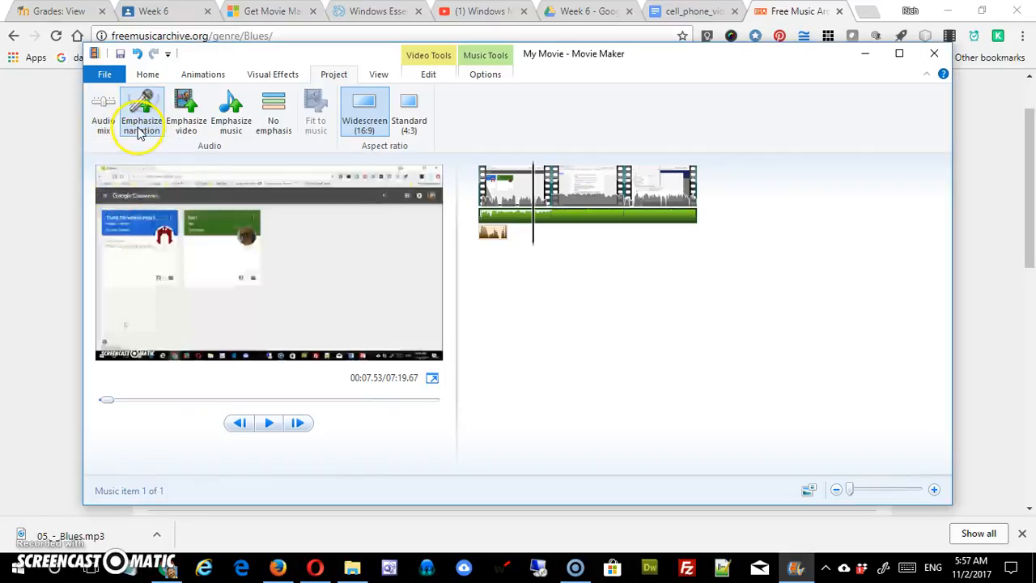
left_click(102, 117)
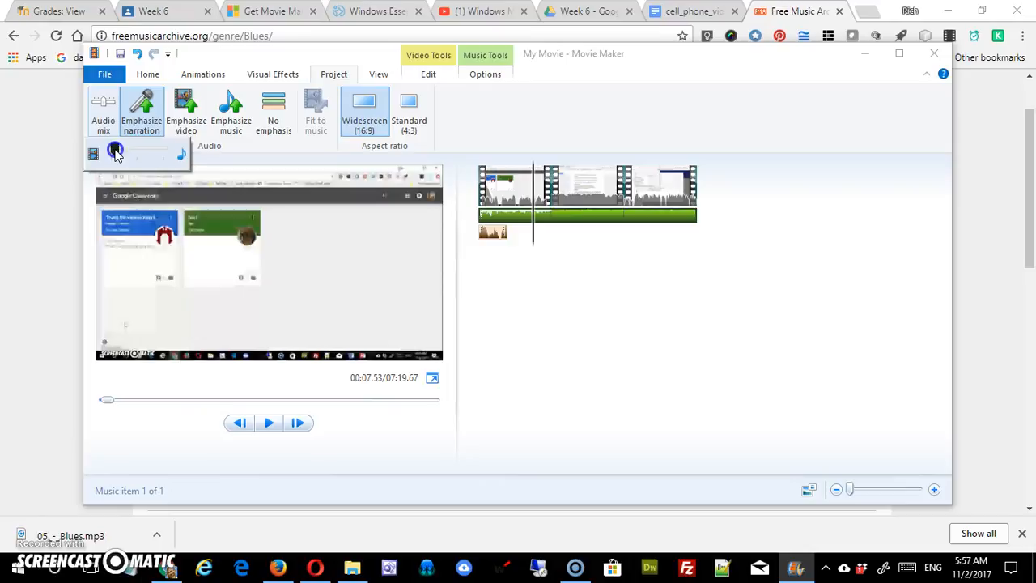
- Play the movie on into the second clip to check the new audio mix, and pause it
left_click(269, 426)
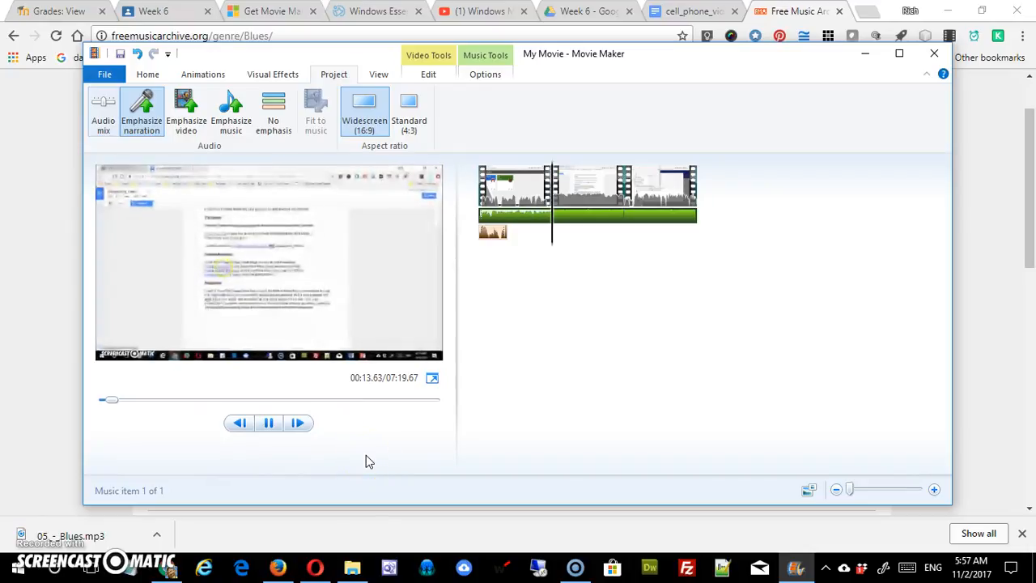
left_click(271, 427)
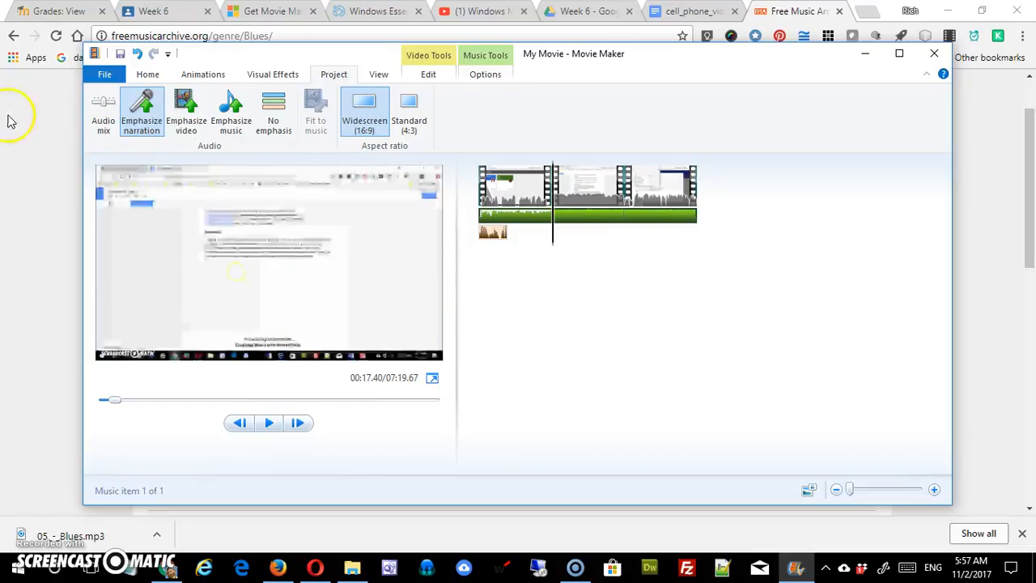
left_click(513, 377)
- Examine the available transition styles and keep the Crossfade transition selected for the start of the movie
left_click(152, 75)
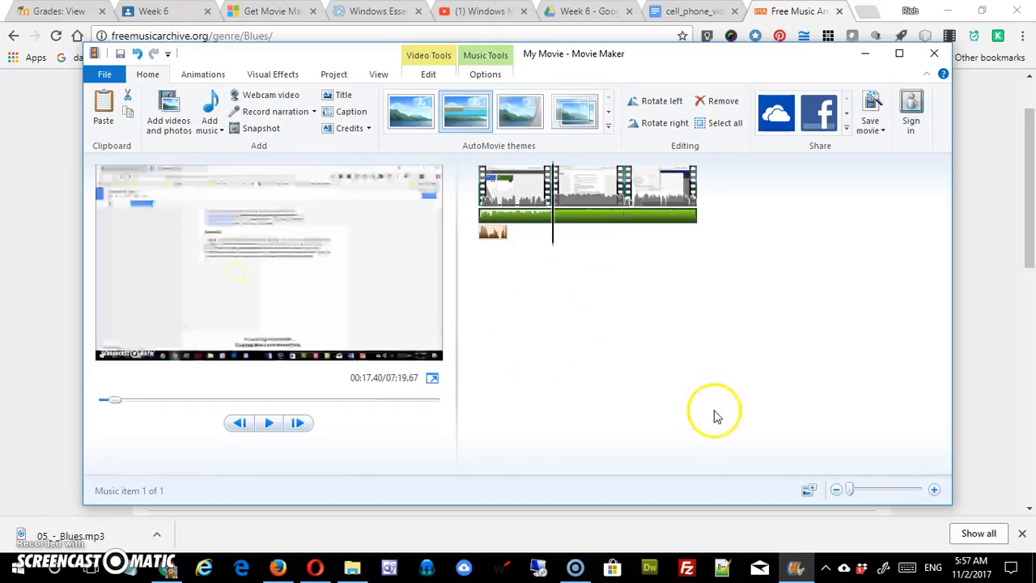
left_click(210, 76)
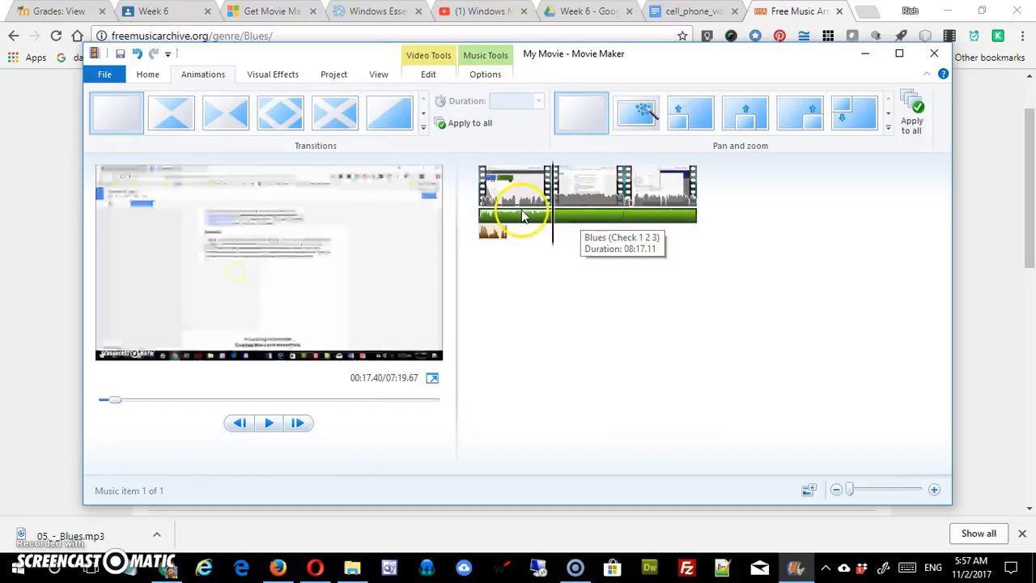
left_click(423, 129)
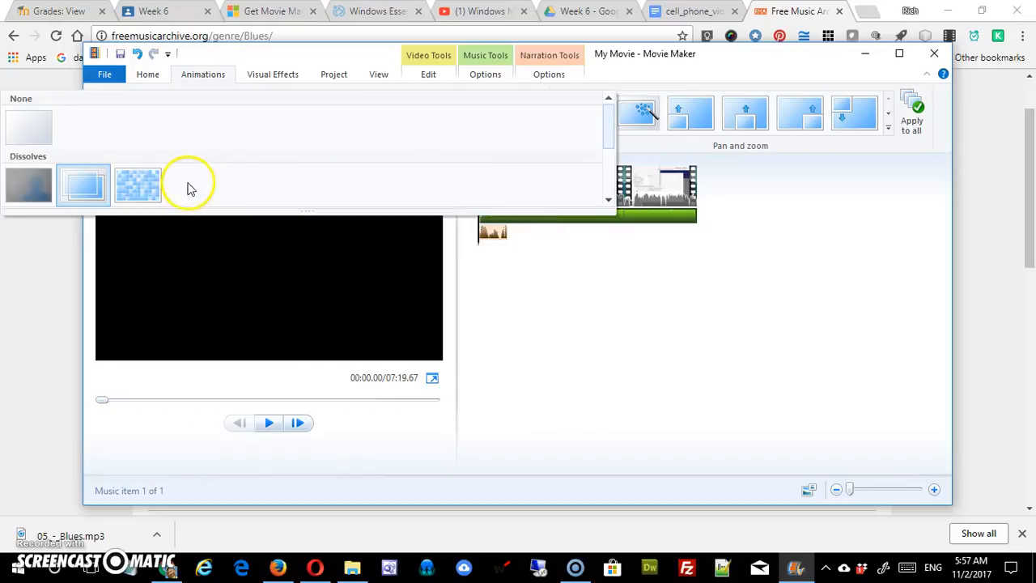
left_click_drag(606, 134, 609, 113)
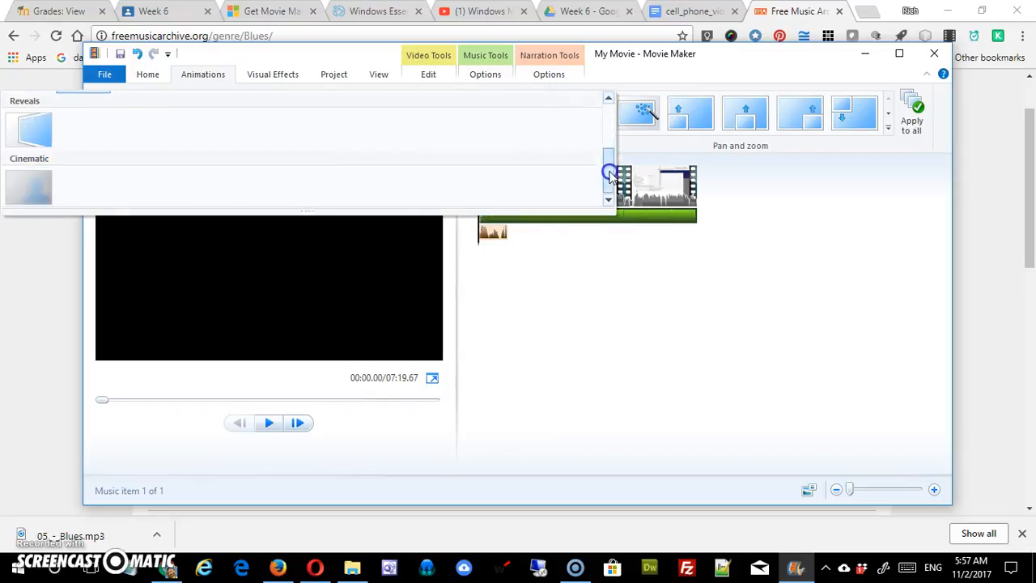
left_click(624, 358)
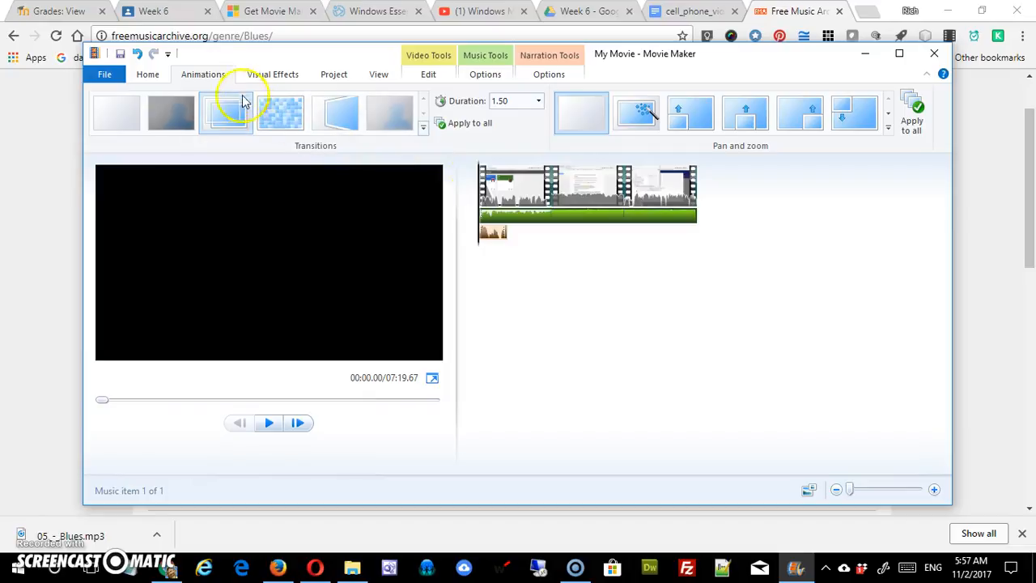
left_click(424, 130)
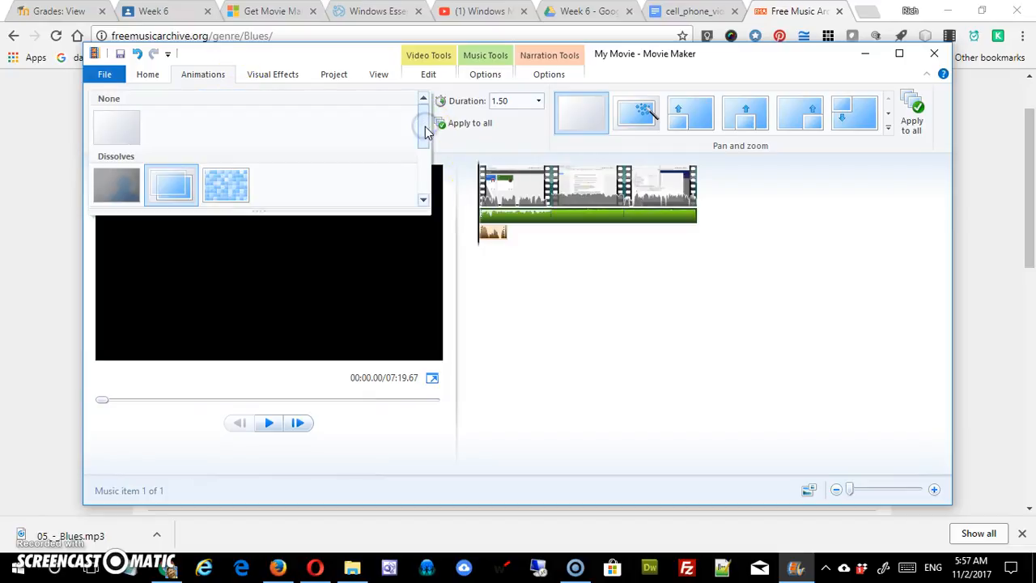
mouse_move(426, 132)
left_mouse_down()
mouse_move(424, 173)
mouse_move(430, 119)
left_mouse_up()
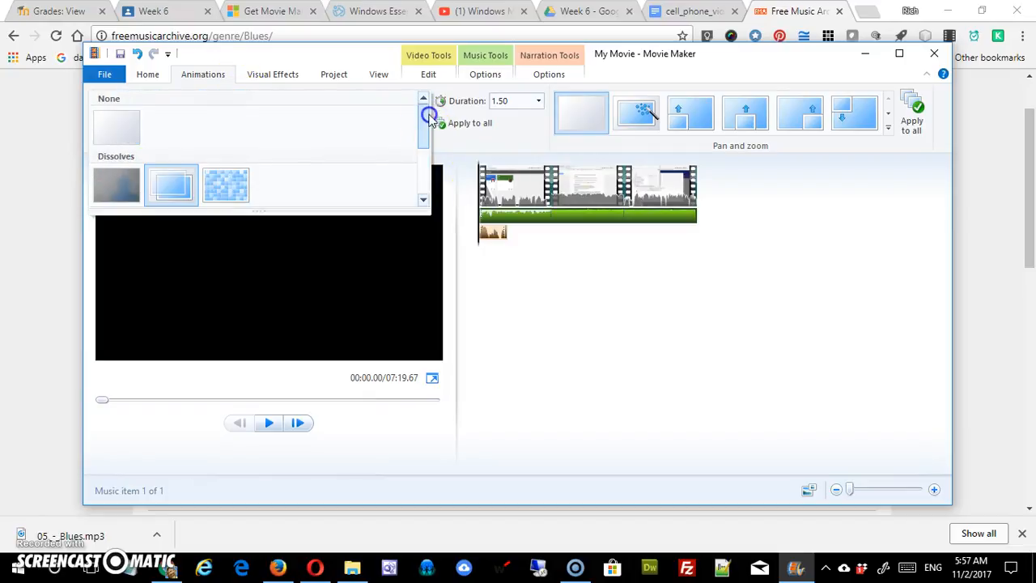
left_click(519, 319)
left_click(217, 119)
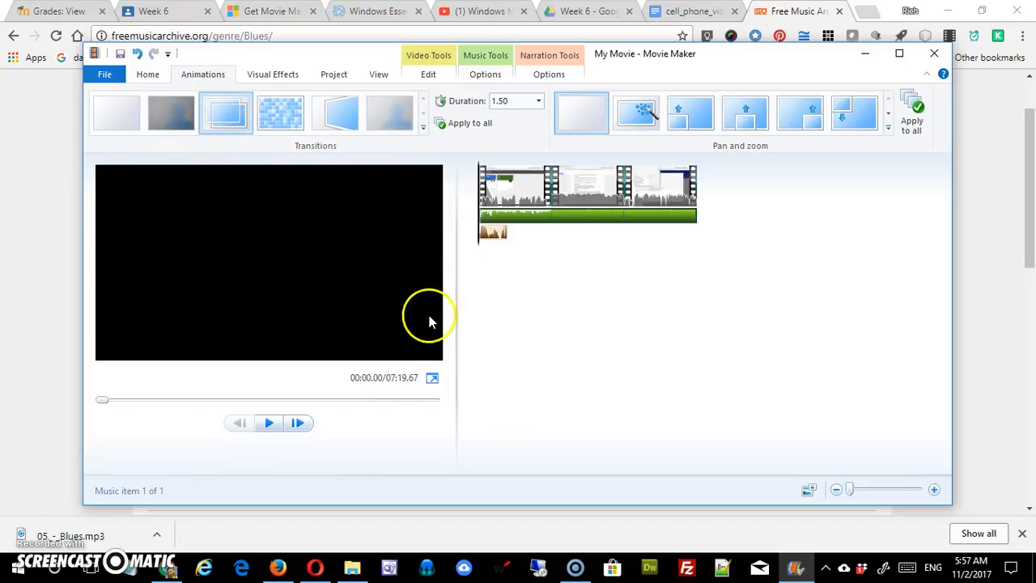
- Apply the first Diagonals transition to the second clip and the Reveals transition with four corner squares to the third clip
left_click(571, 189)
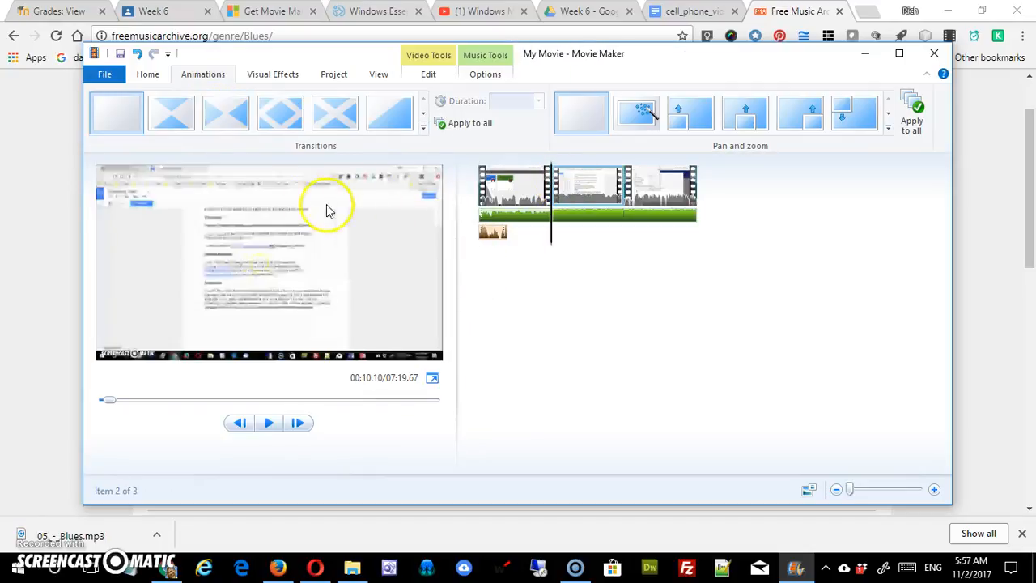
left_click(180, 122)
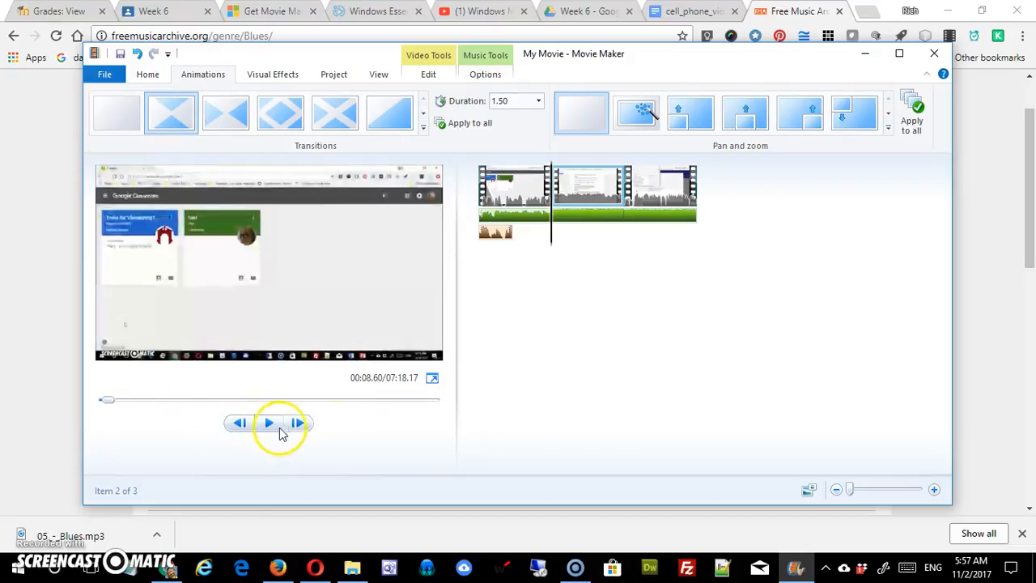
left_click(647, 194)
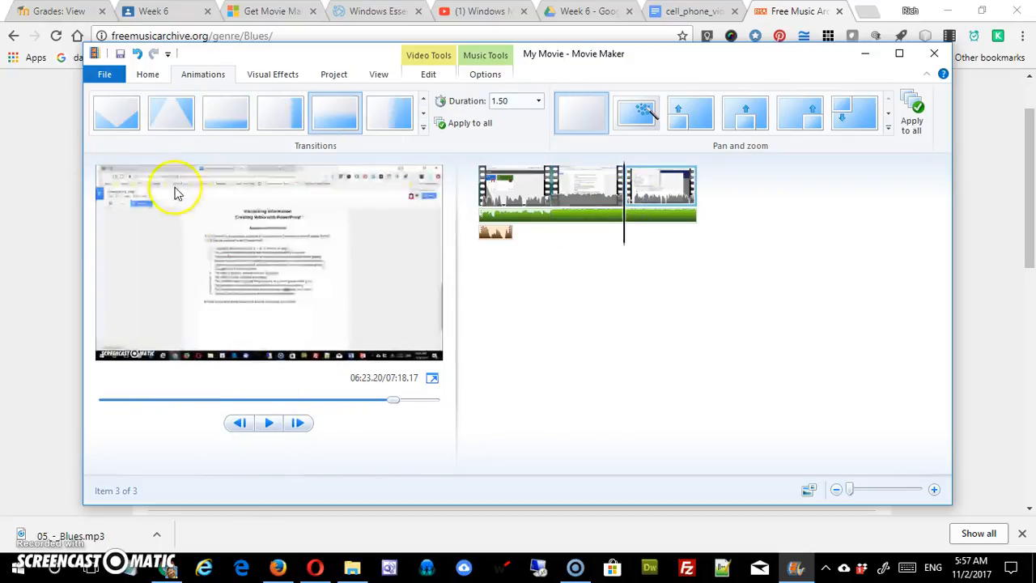
left_click(423, 128)
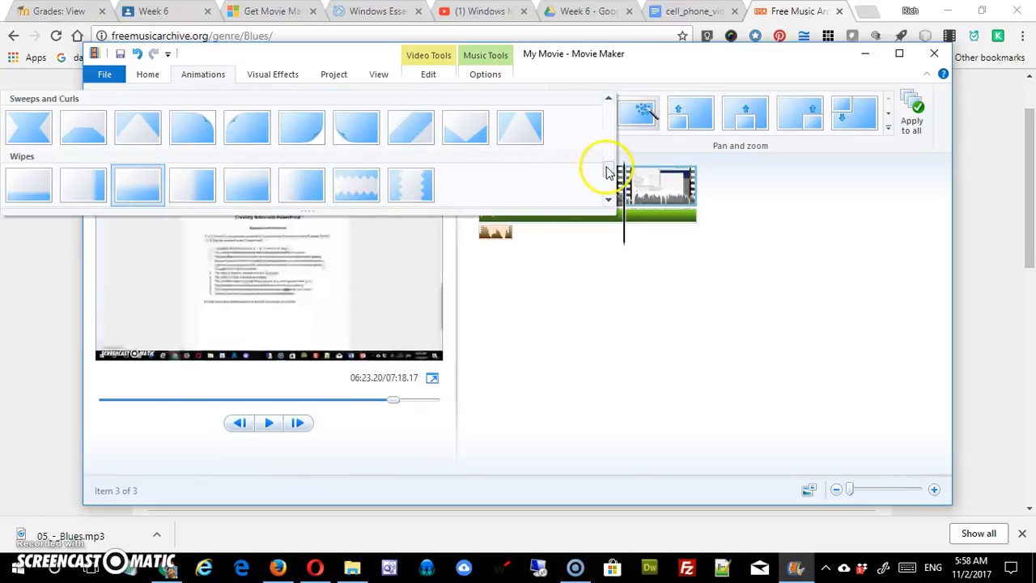
left_click_drag(608, 167, 606, 139)
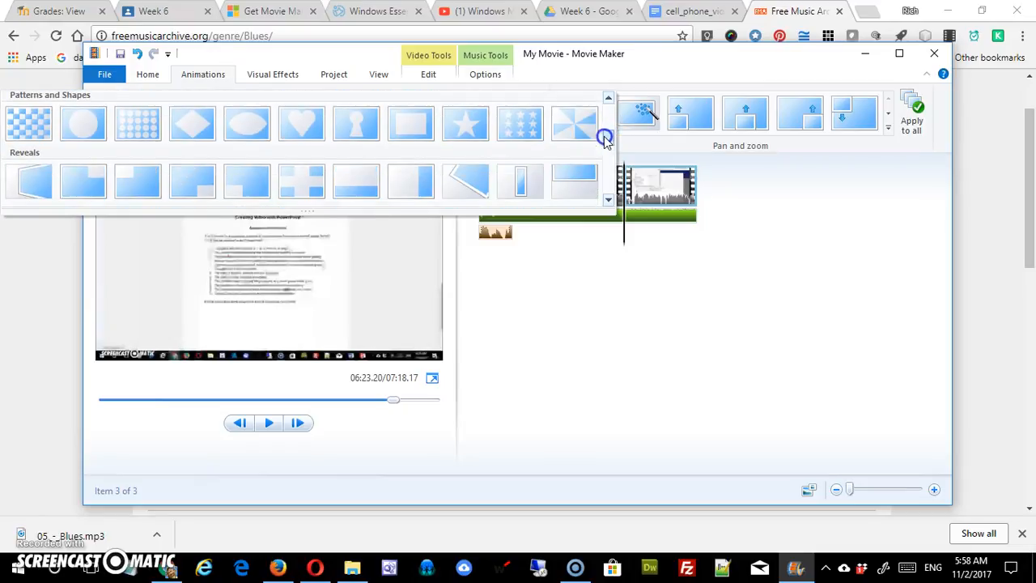
left_click(293, 178)
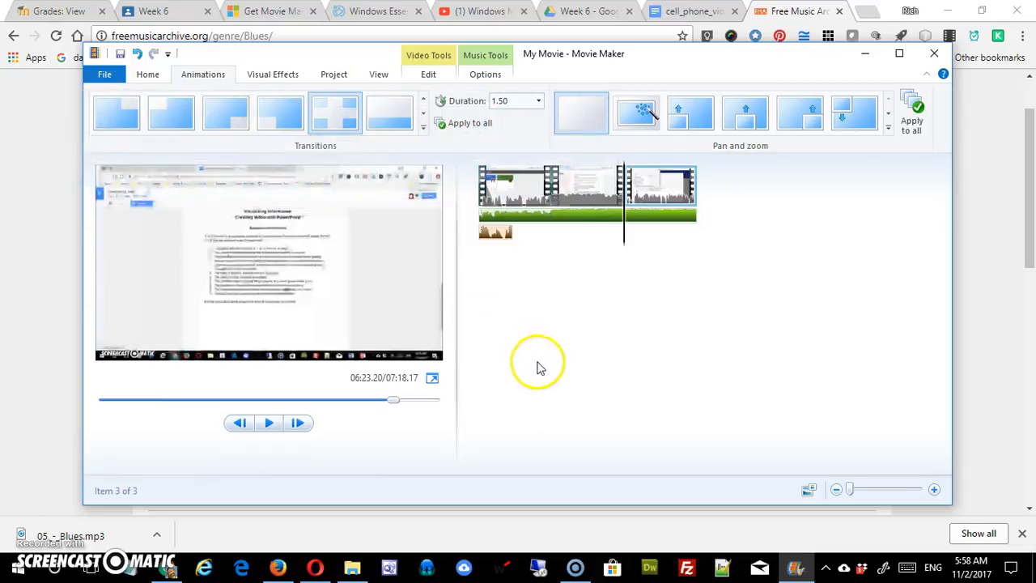
- Play the transition into the third clip, and move back to play the transition into the second clip
left_click(274, 423)
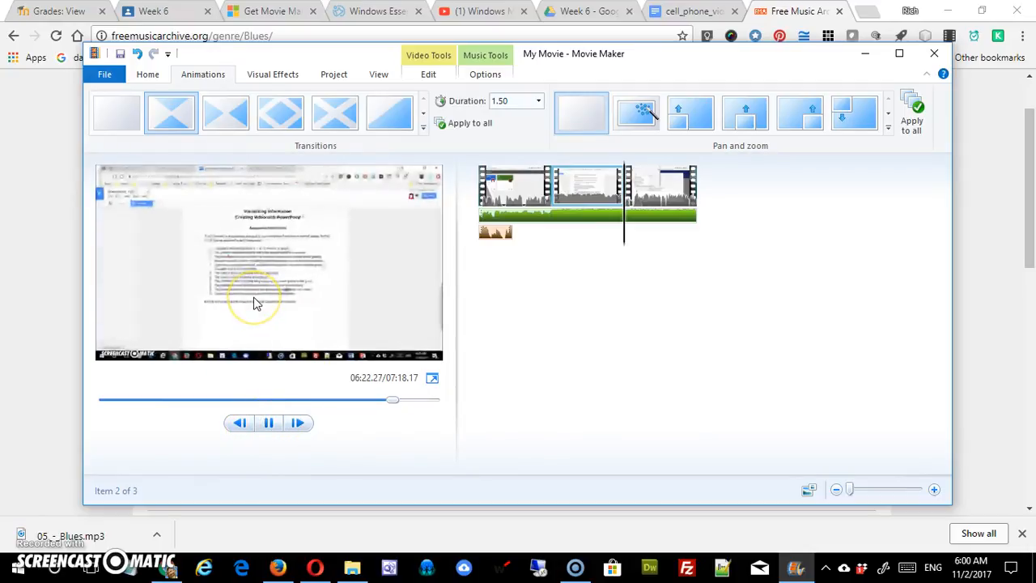
left_click(268, 431)
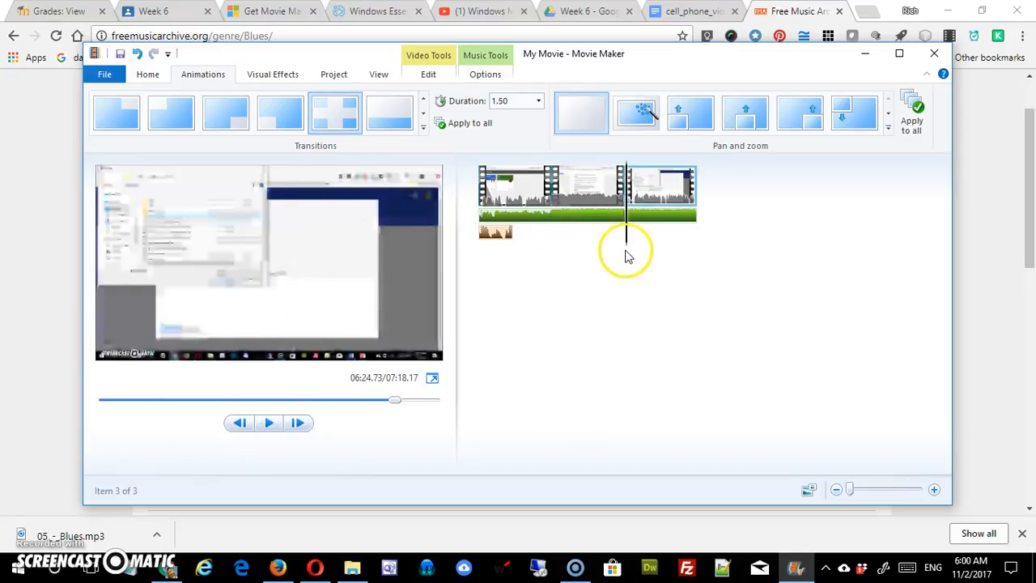
left_click_drag(627, 249, 550, 245)
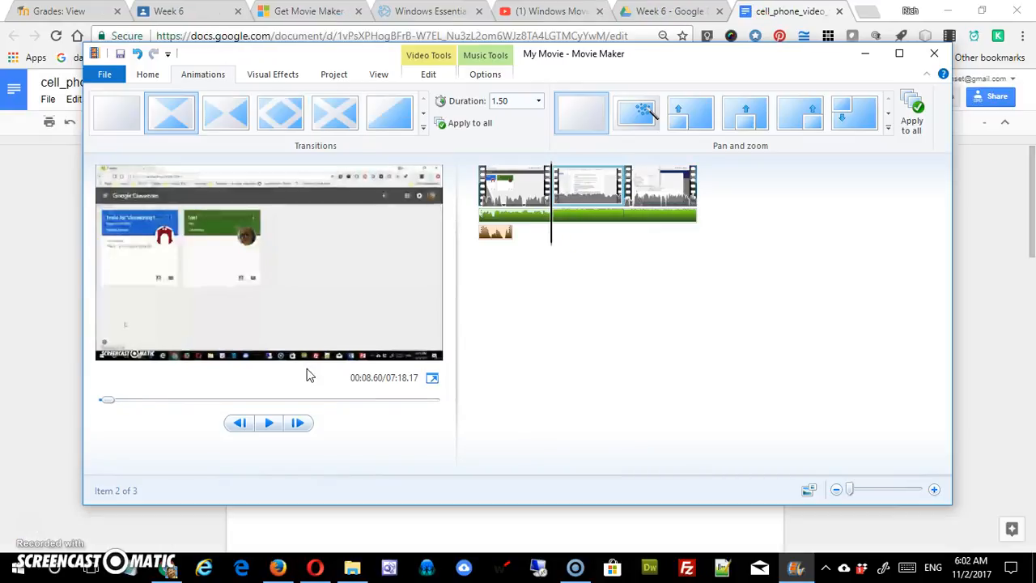
left_click(268, 424)
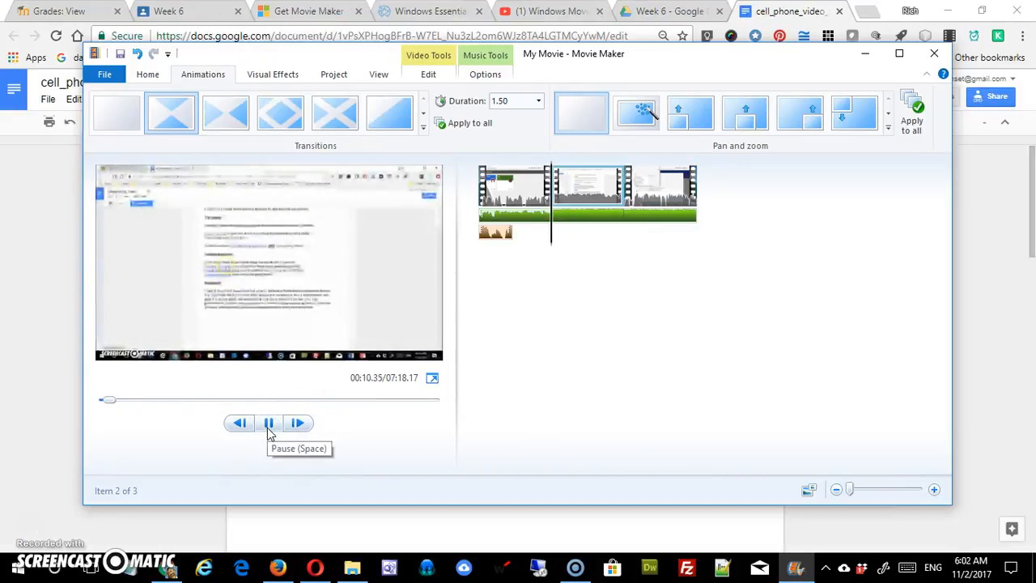
- Replace the second clip's transition with Crossfade and play it as a check
left_click(424, 128)
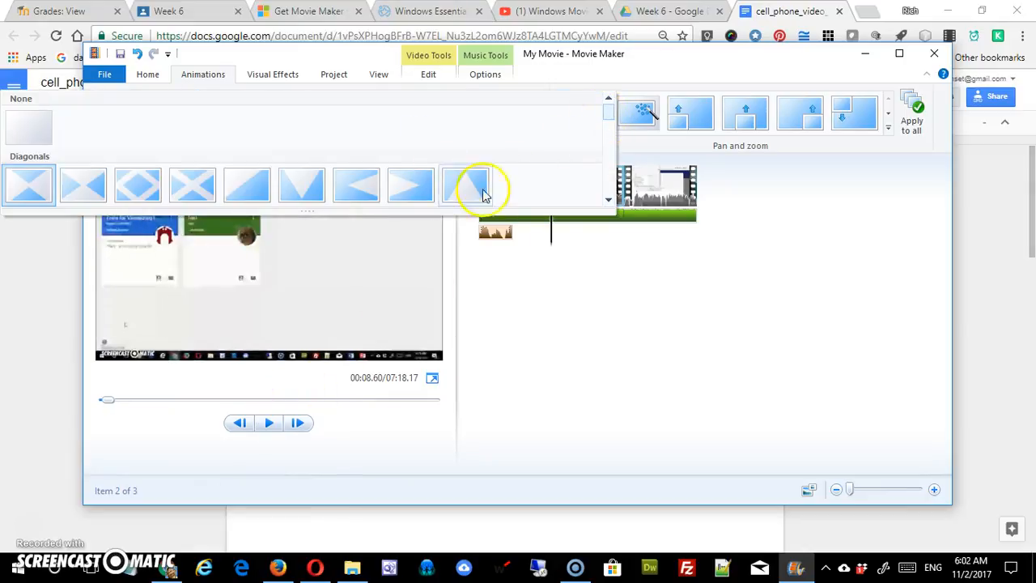
mouse_move(610, 119)
left_mouse_down()
mouse_move(612, 150)
mouse_move(613, 109)
mouse_move(608, 135)
left_mouse_up()
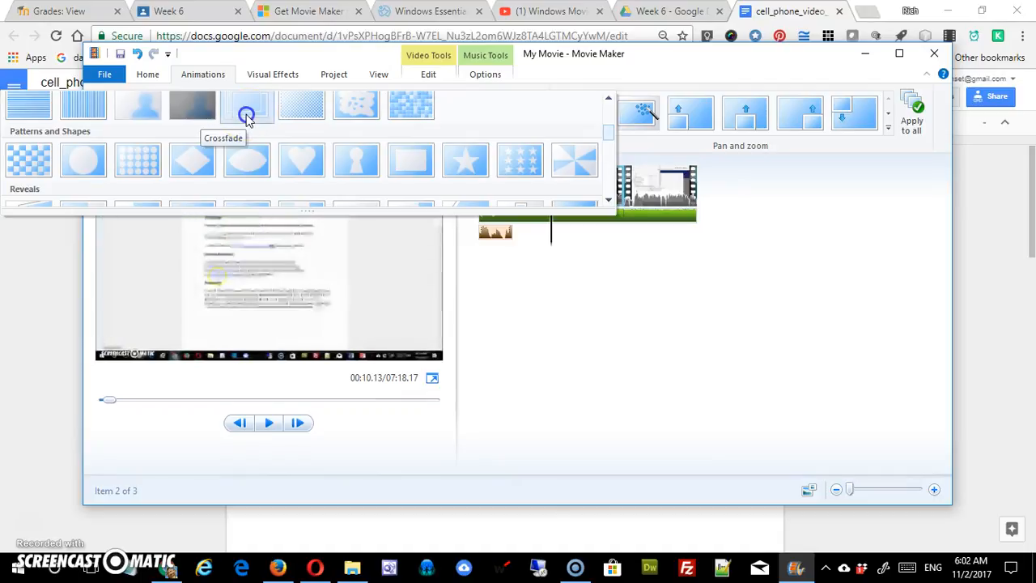
left_click(247, 118)
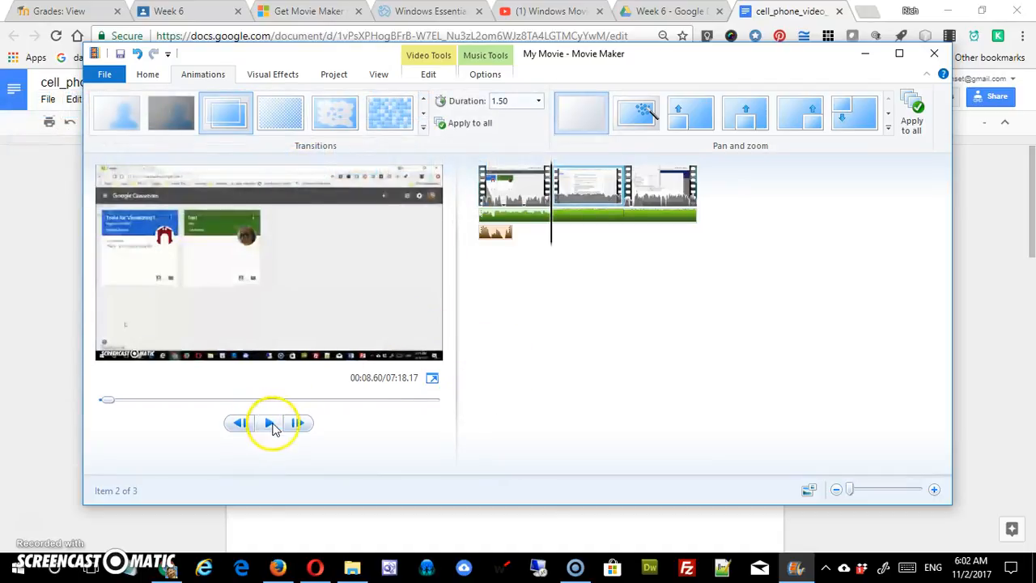
left_click(272, 424)
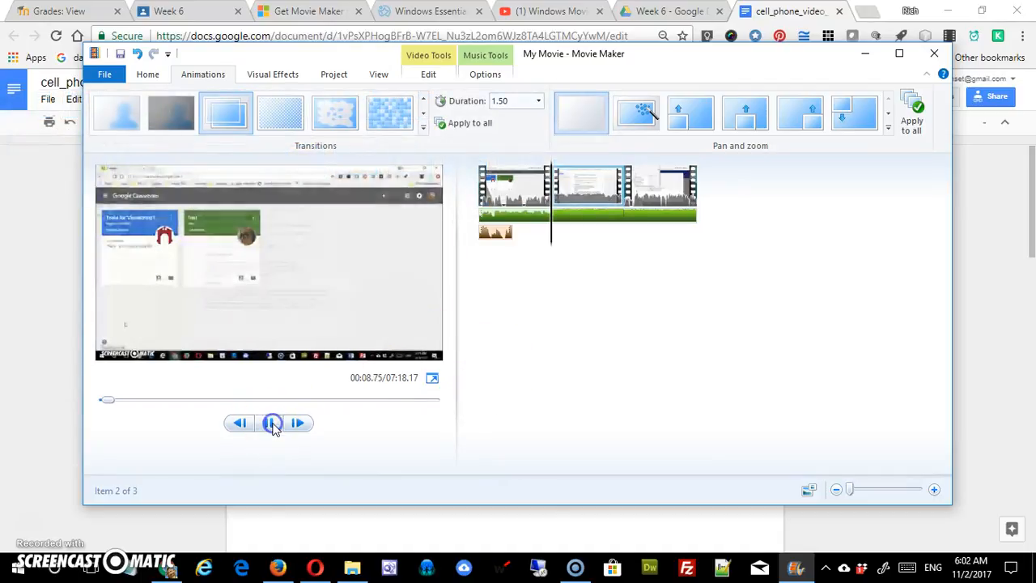
left_click(271, 423)
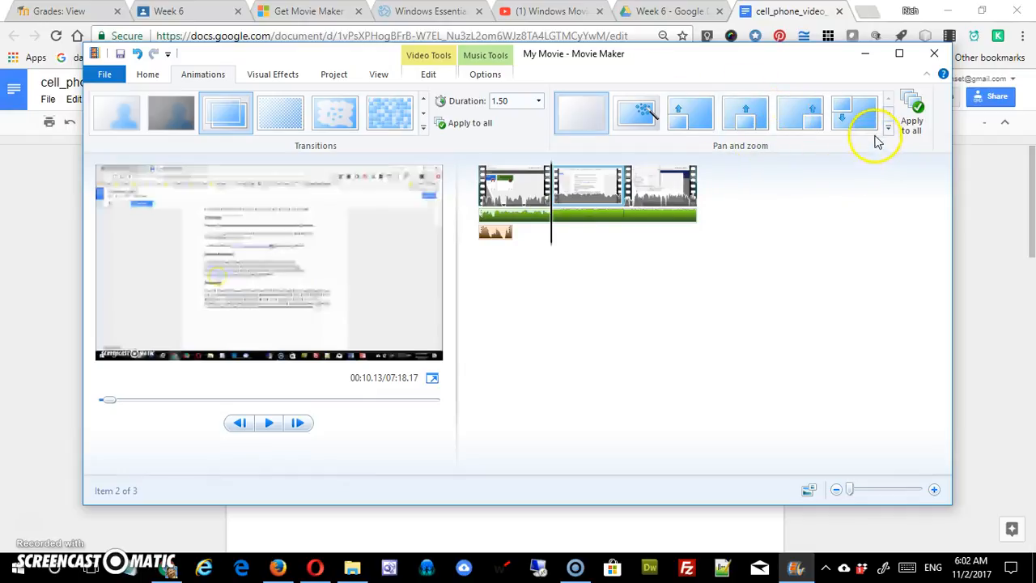
- Apply the third Zoom in effect, which rotates the picture, to the first clip and play the clip's opening
left_click(469, 243)
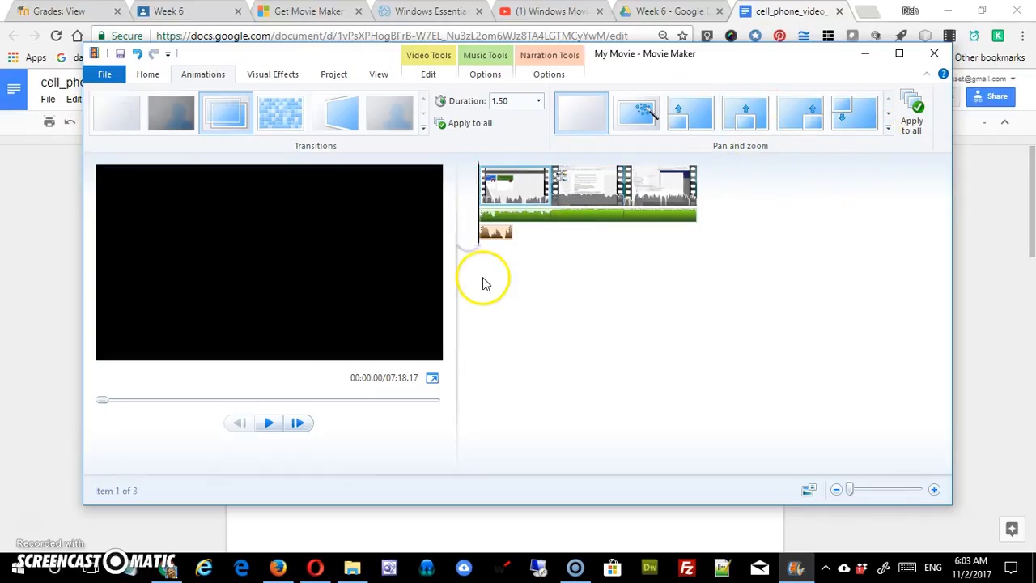
left_click(889, 130)
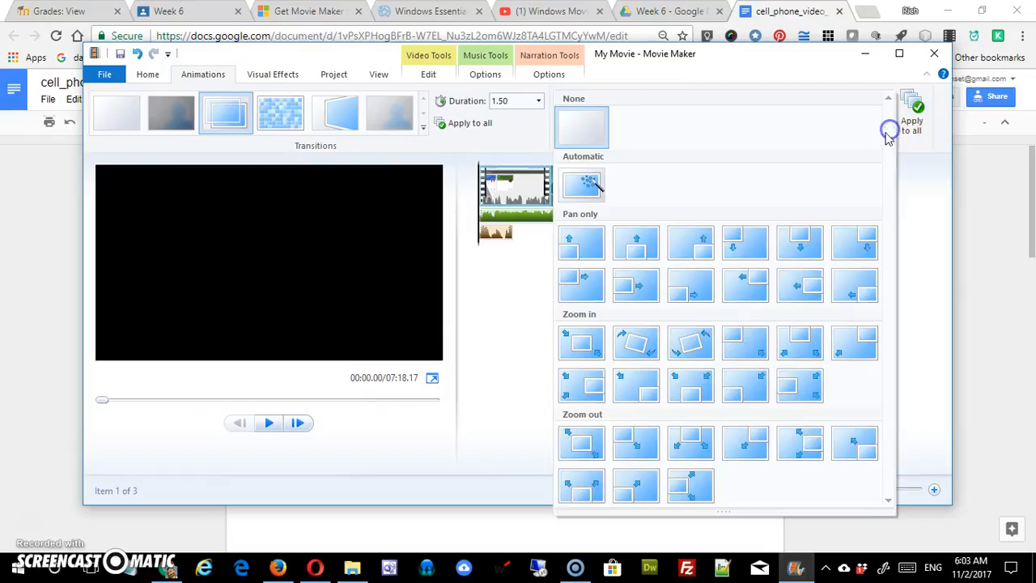
left_click(686, 344)
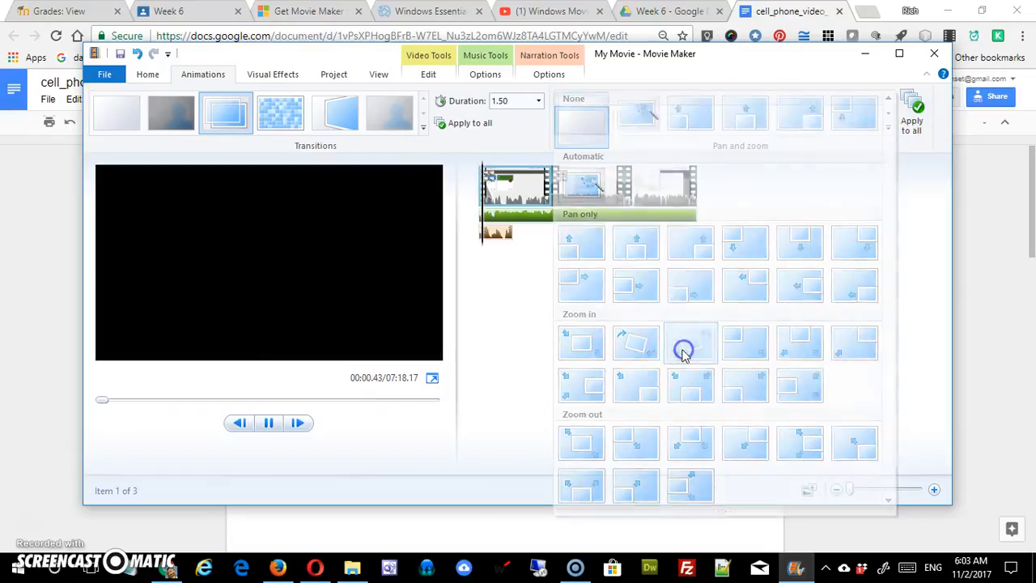
left_click(269, 423)
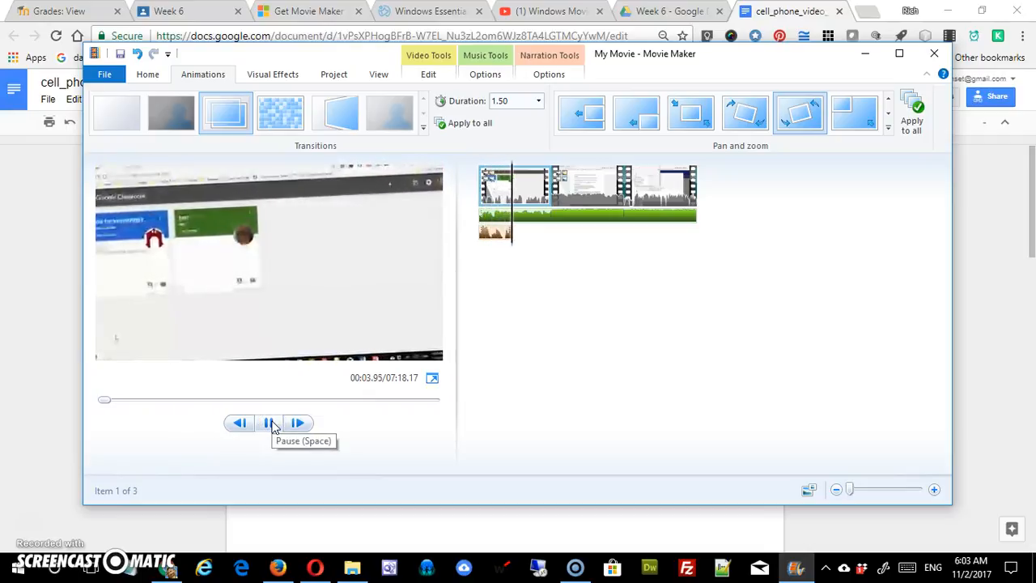
left_click(270, 422)
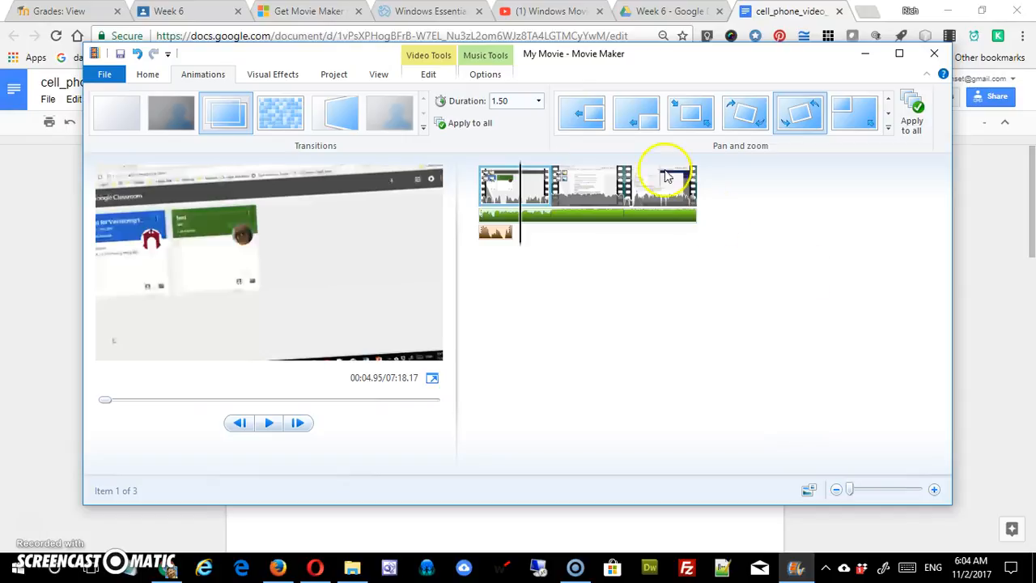
- Set the first clip's transition duration to 4.50
left_click(538, 102)
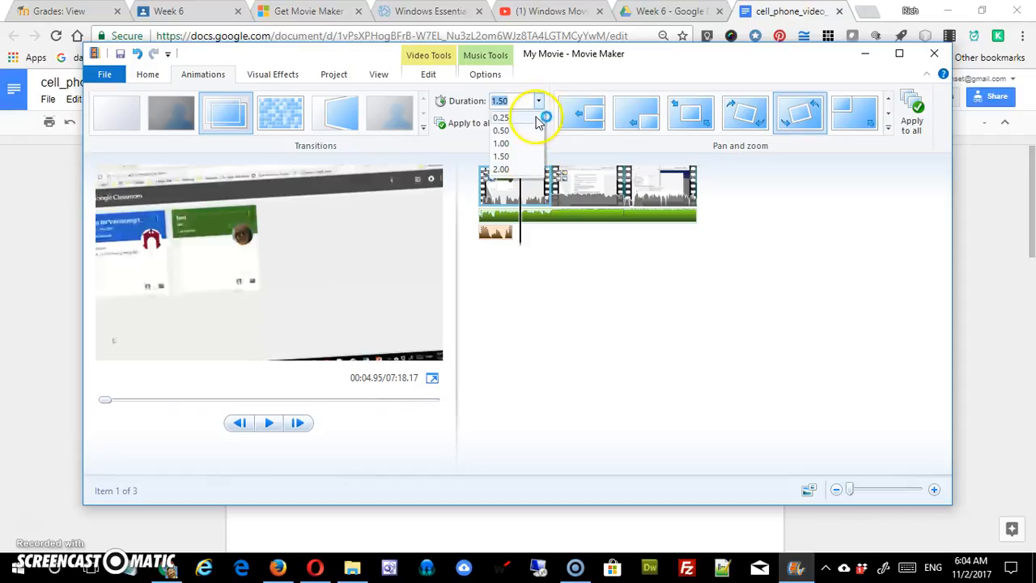
left_click(657, 298)
left_click(521, 101)
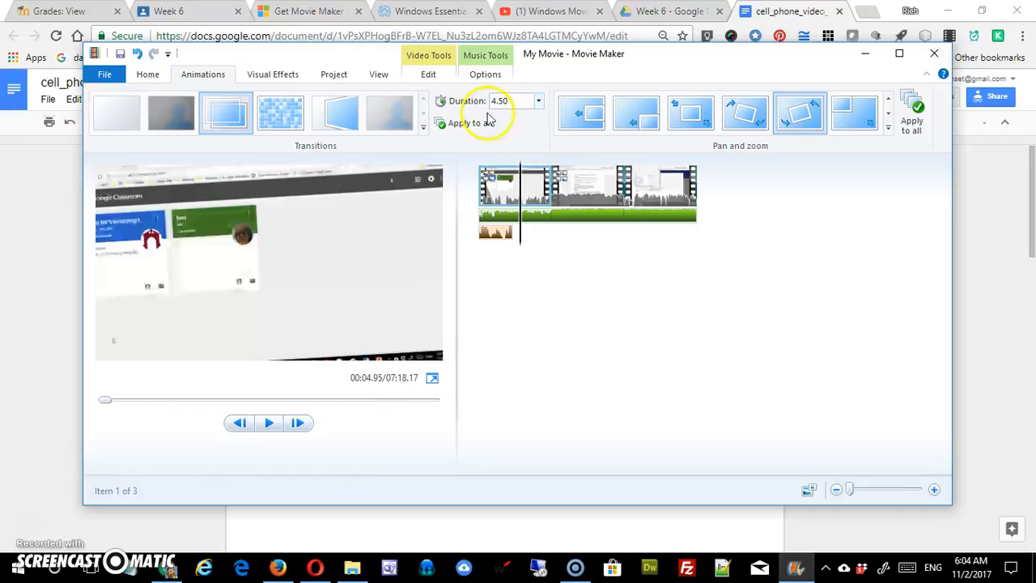
left_click(650, 342)
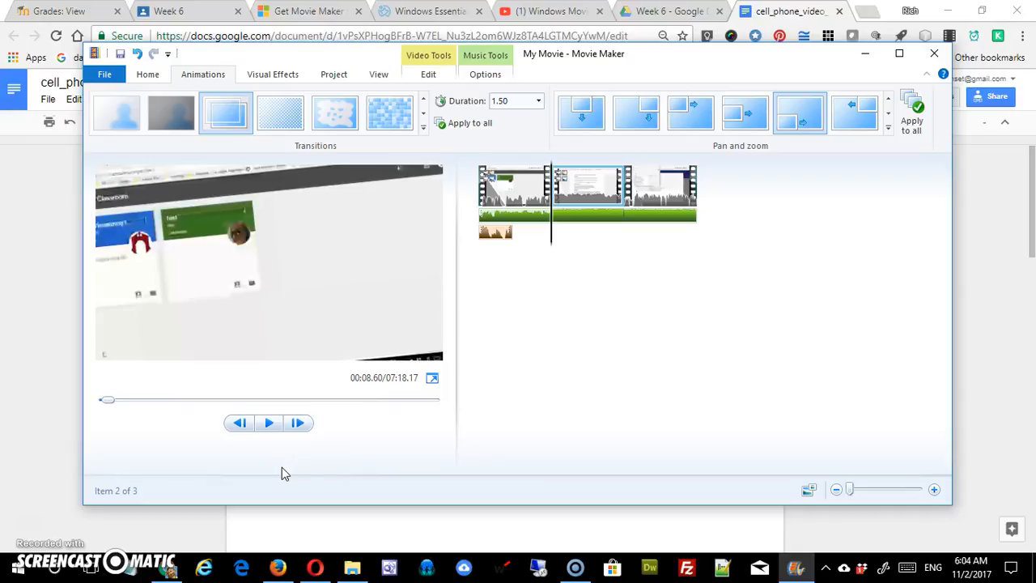
- Look over the visual effects, the project's audio and aspect ratio settings, and the zoom and waveform view options
left_click(286, 81)
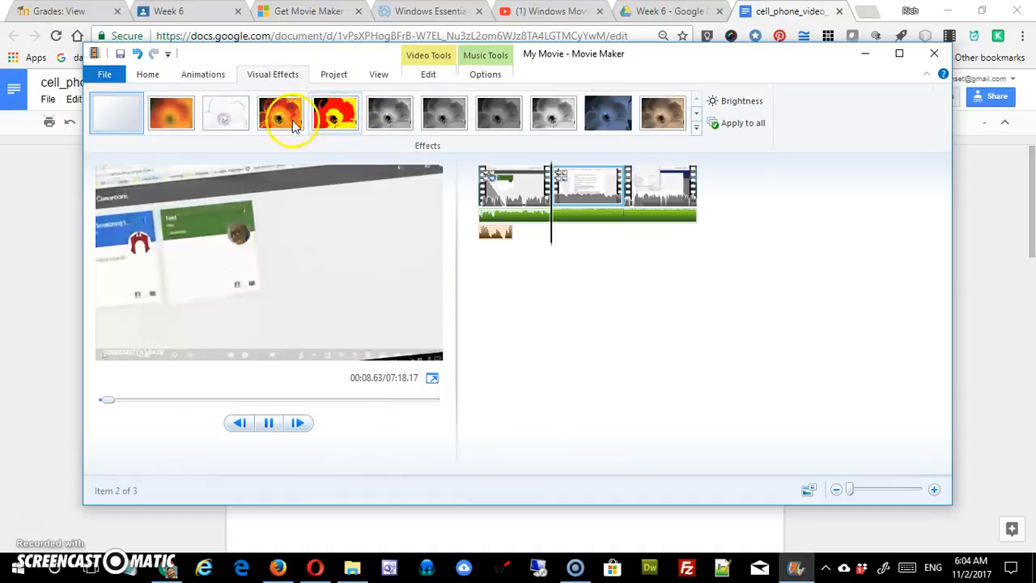
left_click(269, 423)
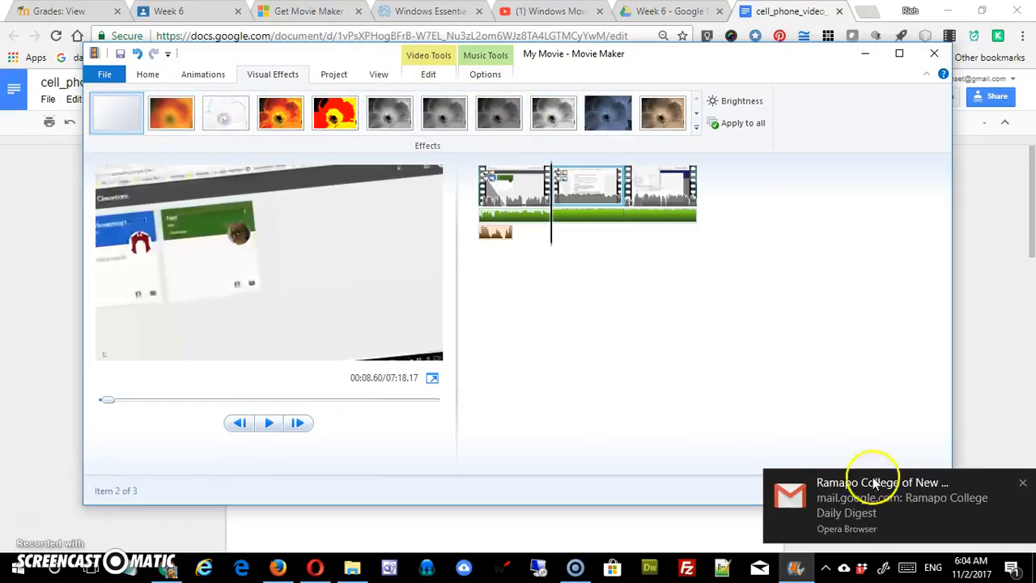
left_click(334, 76)
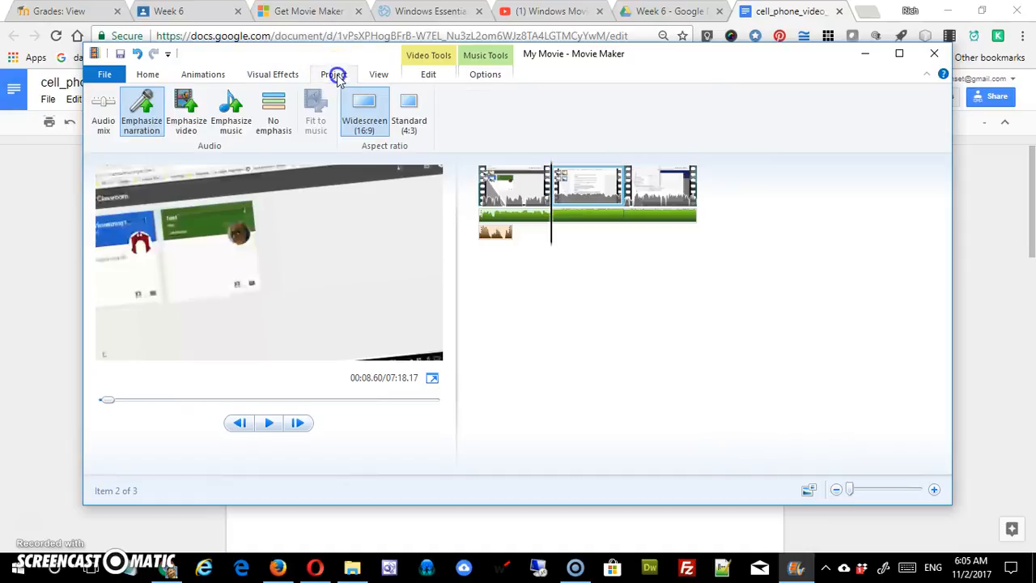
left_click(382, 79)
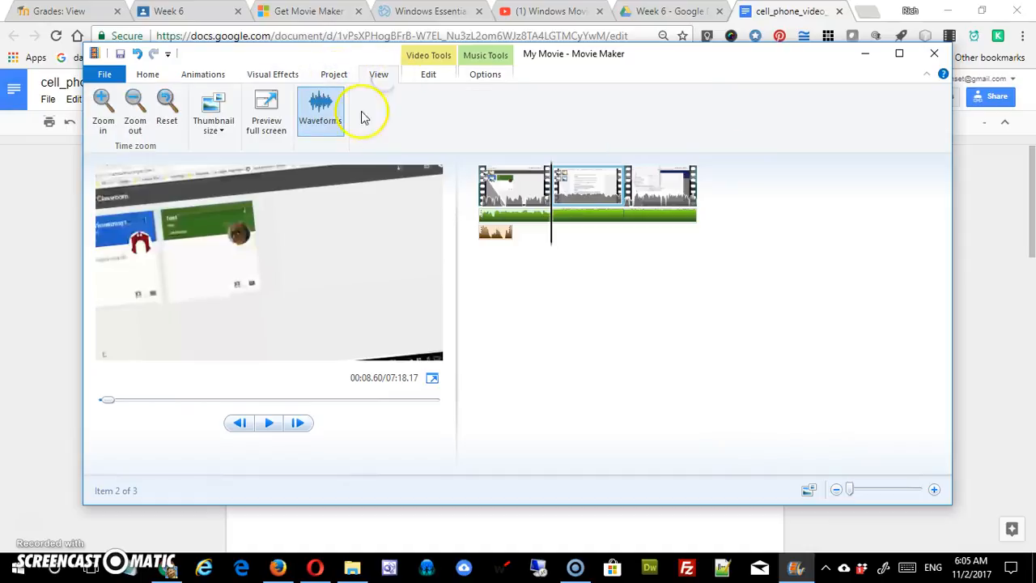
- Look over the video editing options and the music options for volume, fades and start and end points
left_click(415, 75)
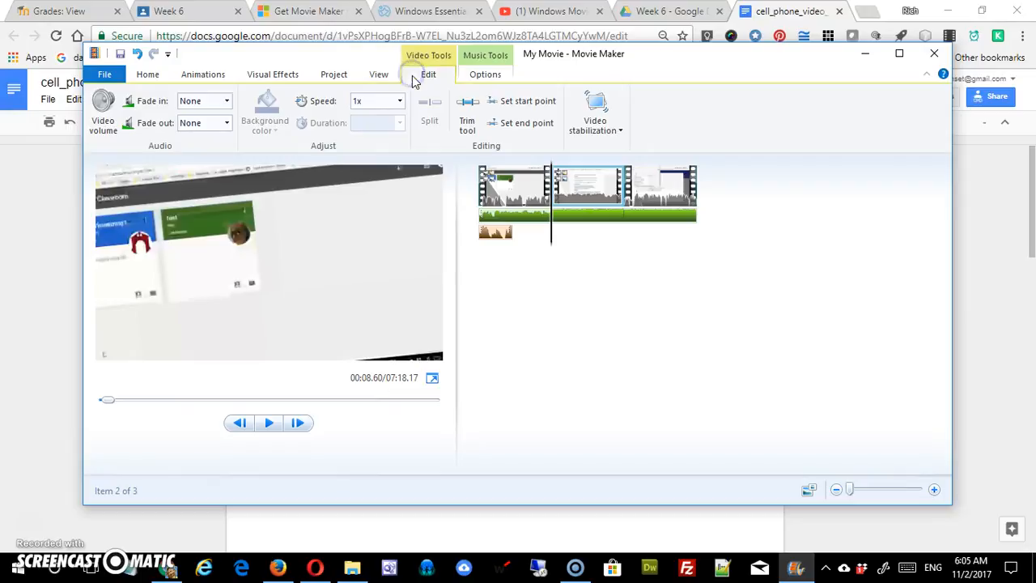
left_click(485, 55)
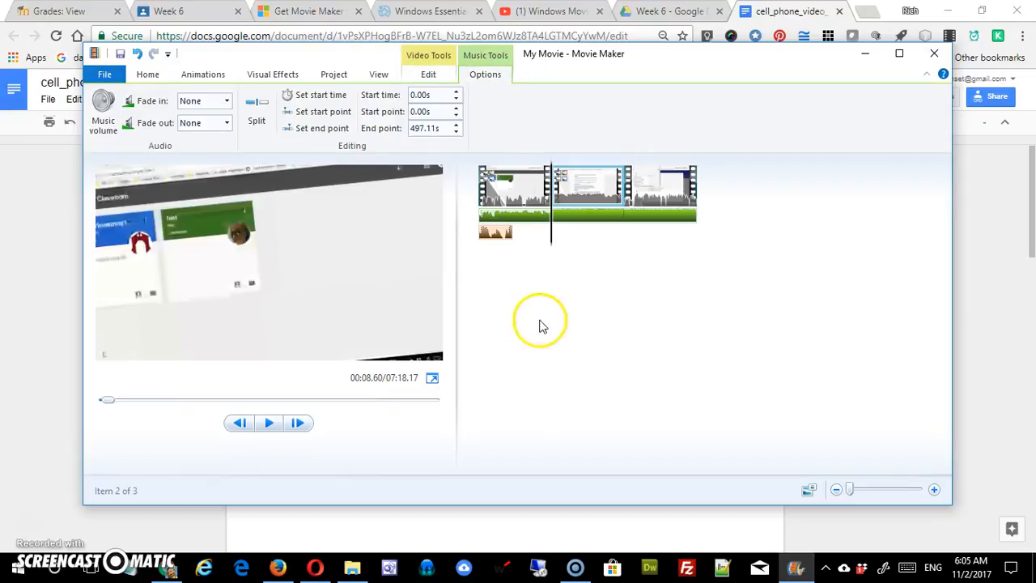
left_click(147, 77)
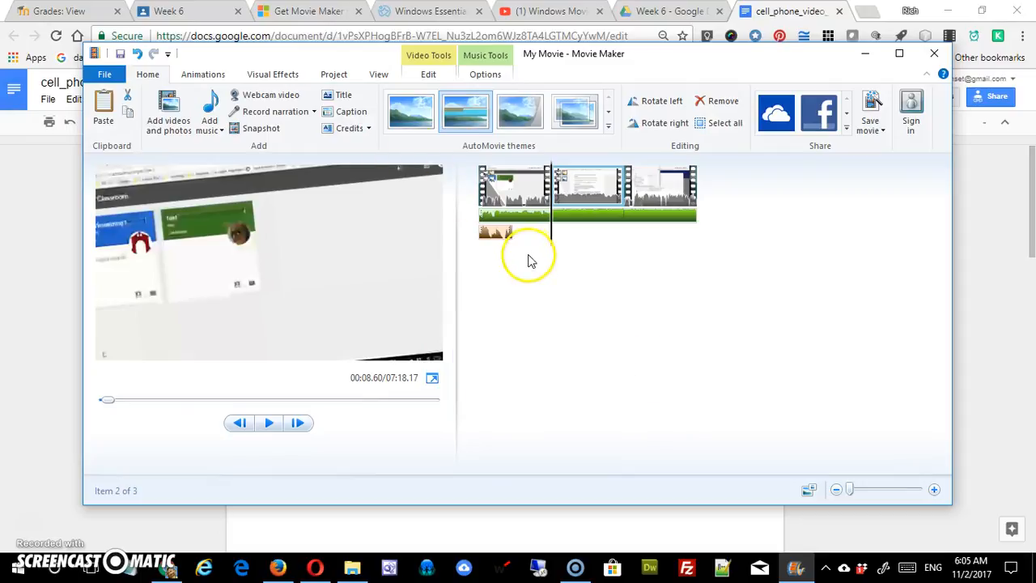
- Delete the narration and the background music from the timeline
left_click(490, 239)
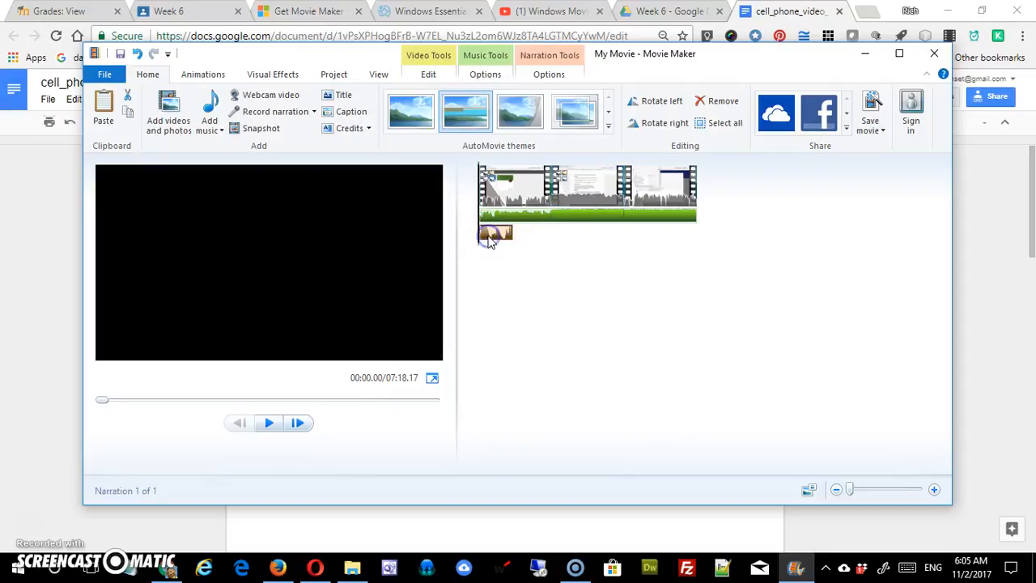
key("Delete")
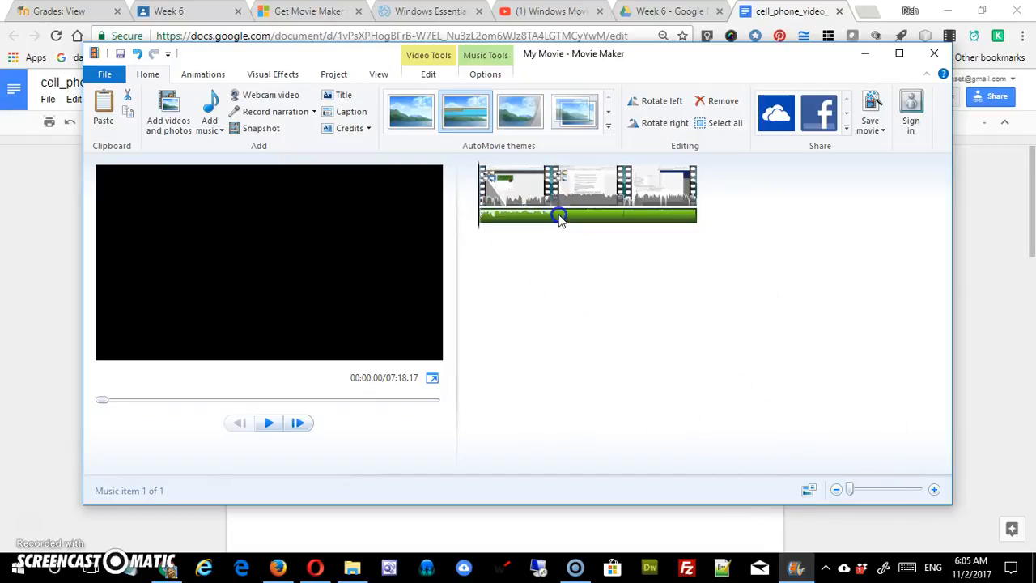
key("Delete")
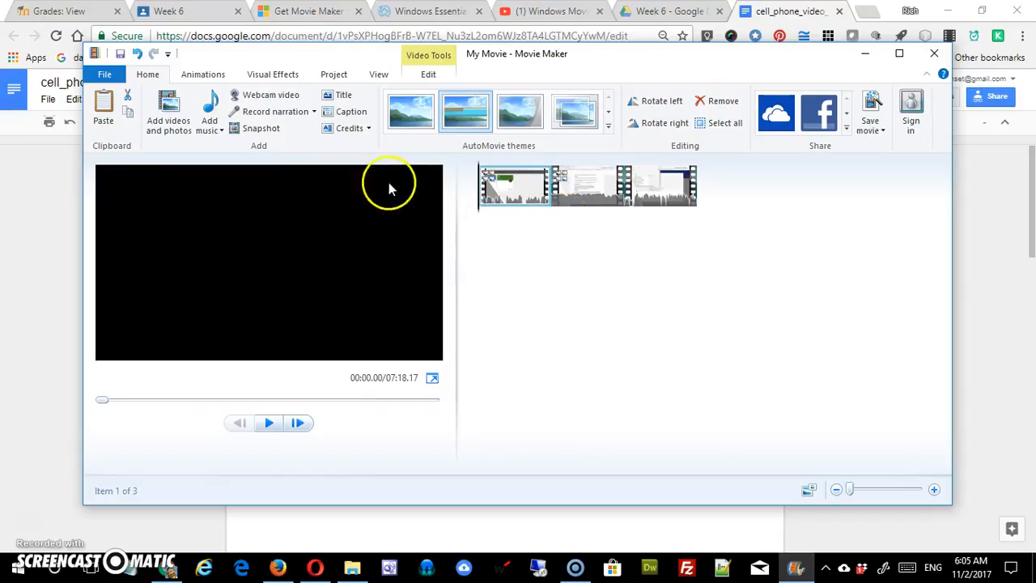
- Add a title at the start of the movie with the text "The Movie!!!!"
left_click(347, 98)
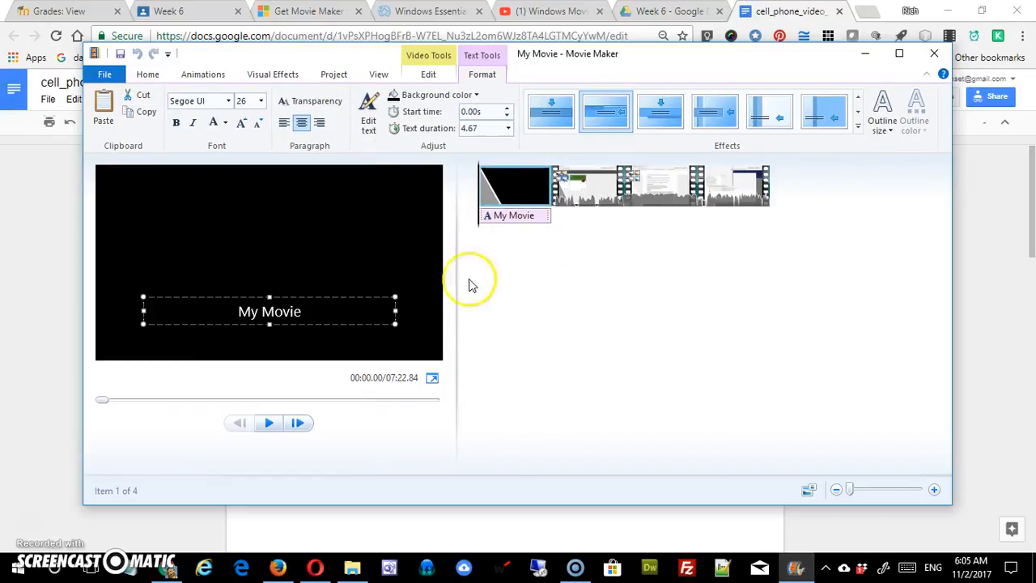
left_click_drag(342, 308, 209, 312)
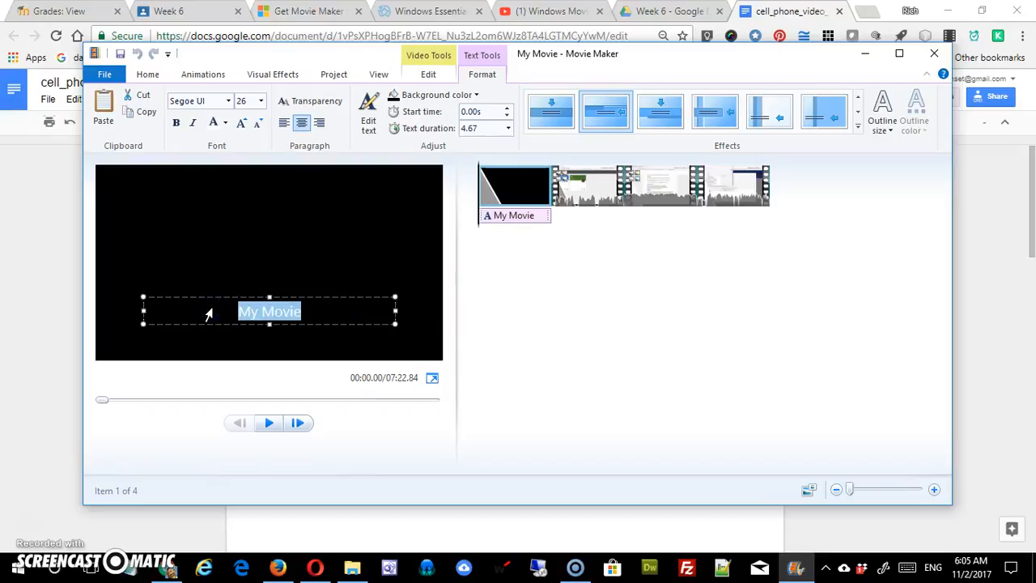
type("The")
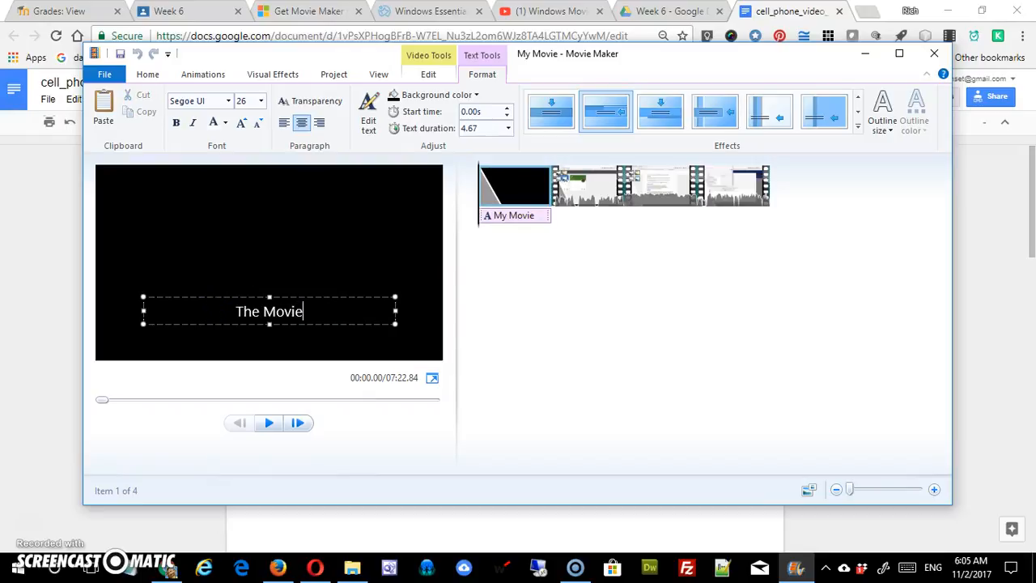
left_click(544, 331)
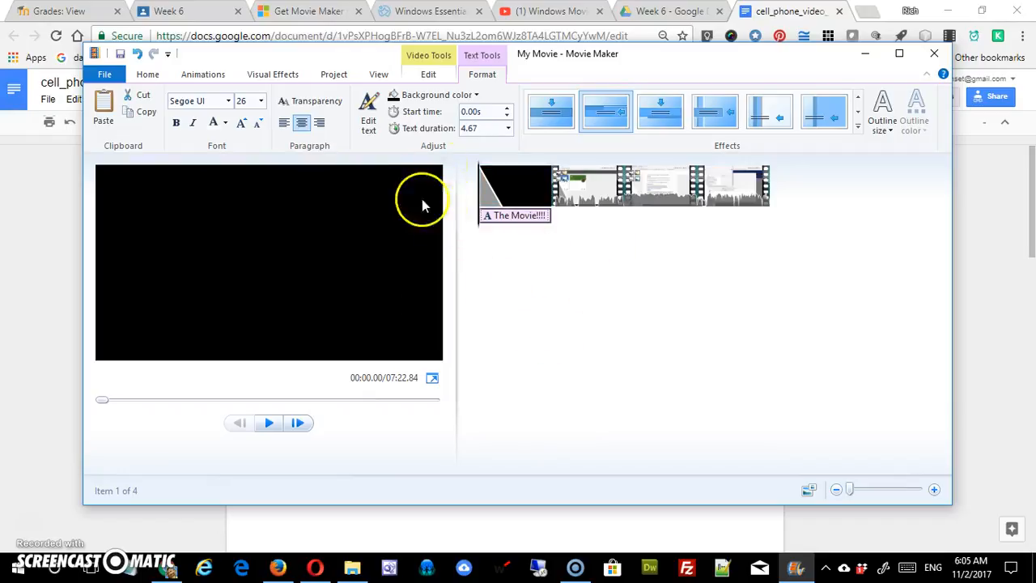
- Try the title clip at the end of the movie, bring it back to the start and check its text
left_click_drag(494, 184, 731, 241)
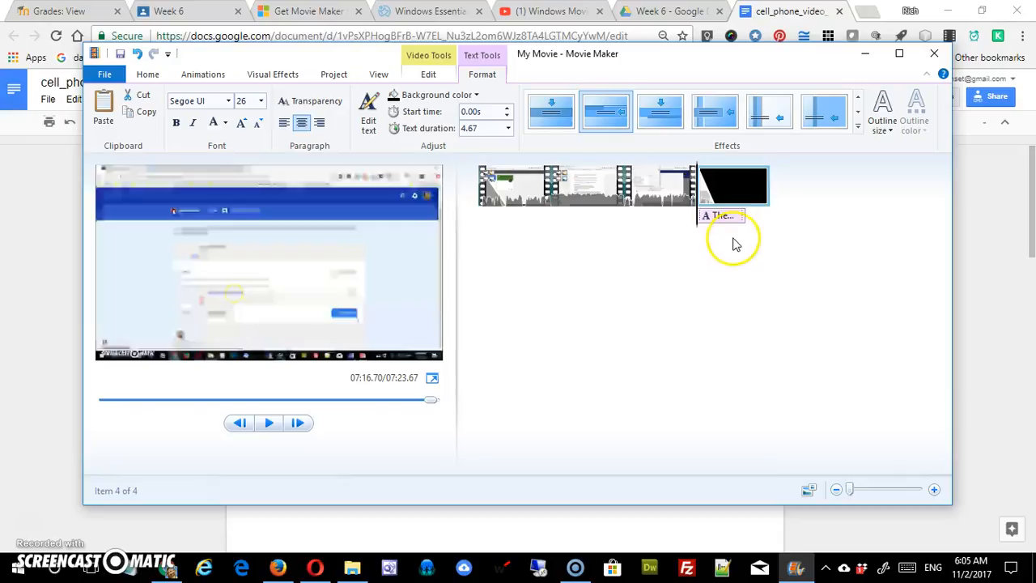
left_click_drag(716, 203, 481, 196)
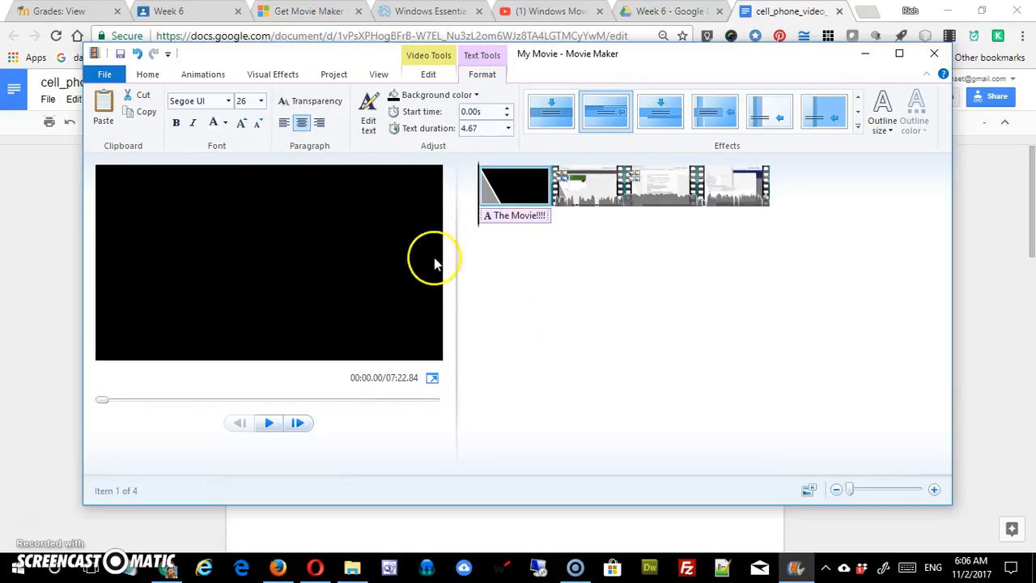
left_click(518, 216)
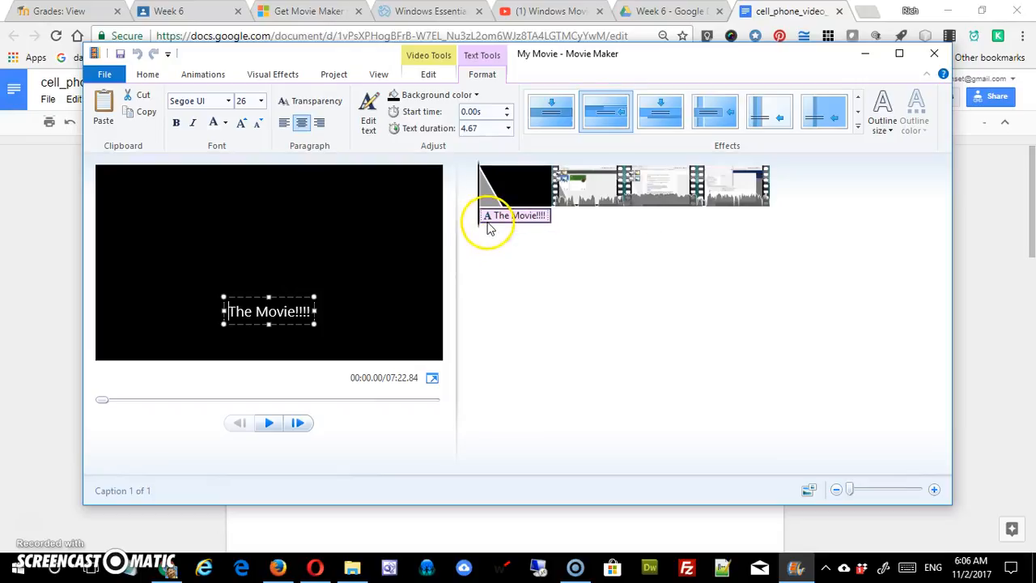
left_click(486, 217)
left_click(509, 273)
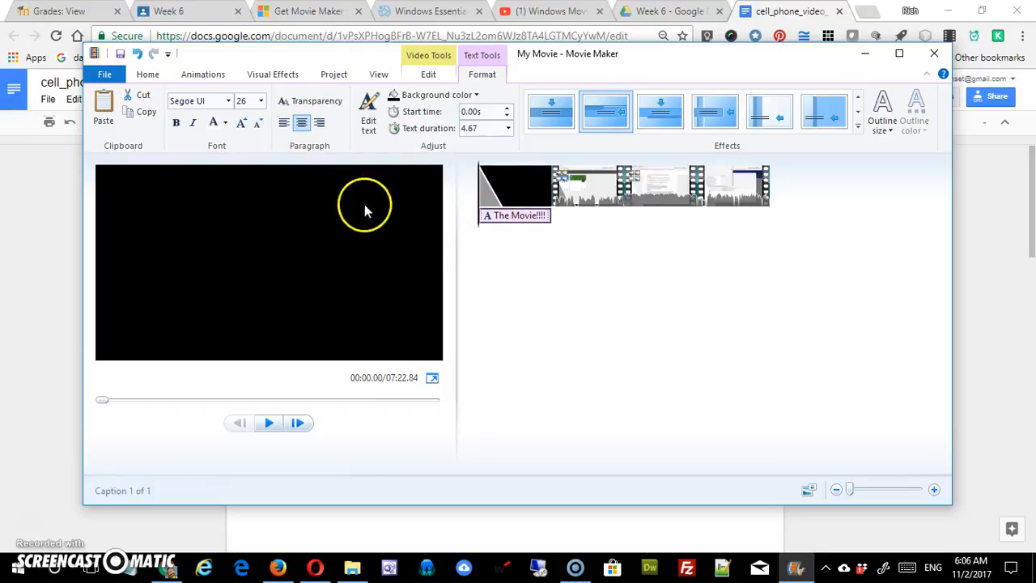
- Add a caption at the start of the third timeline item and clear the mistyped text in it
left_click(146, 74)
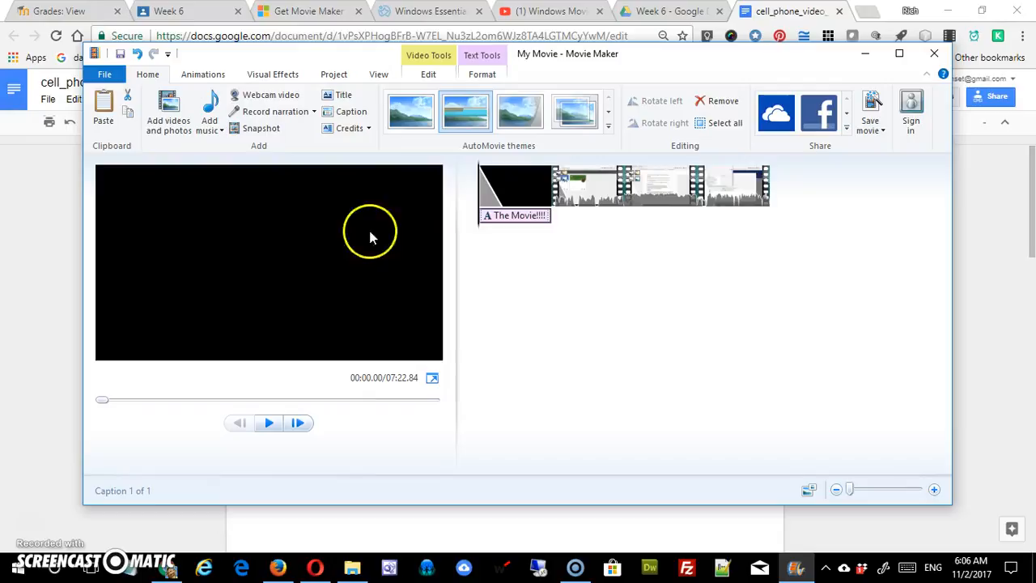
left_click(622, 174)
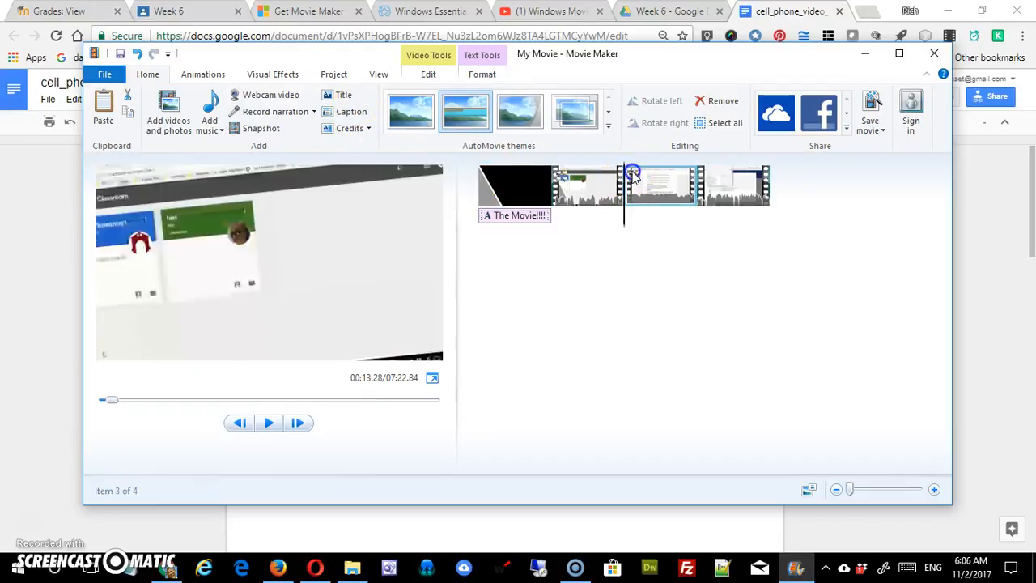
left_click(352, 111)
left_click(319, 337)
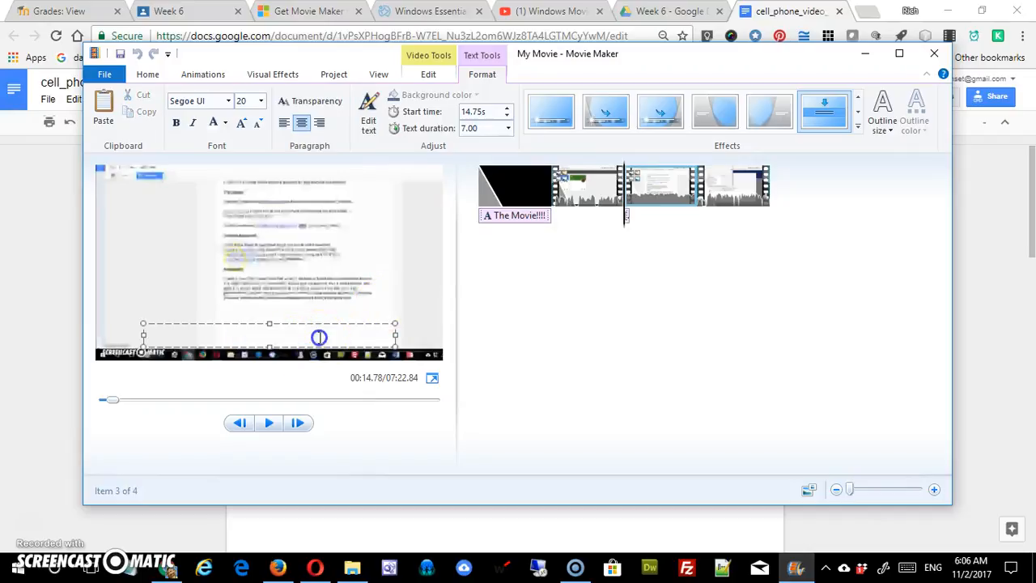
left_click(280, 336)
right_click(282, 344)
double_click(253, 330)
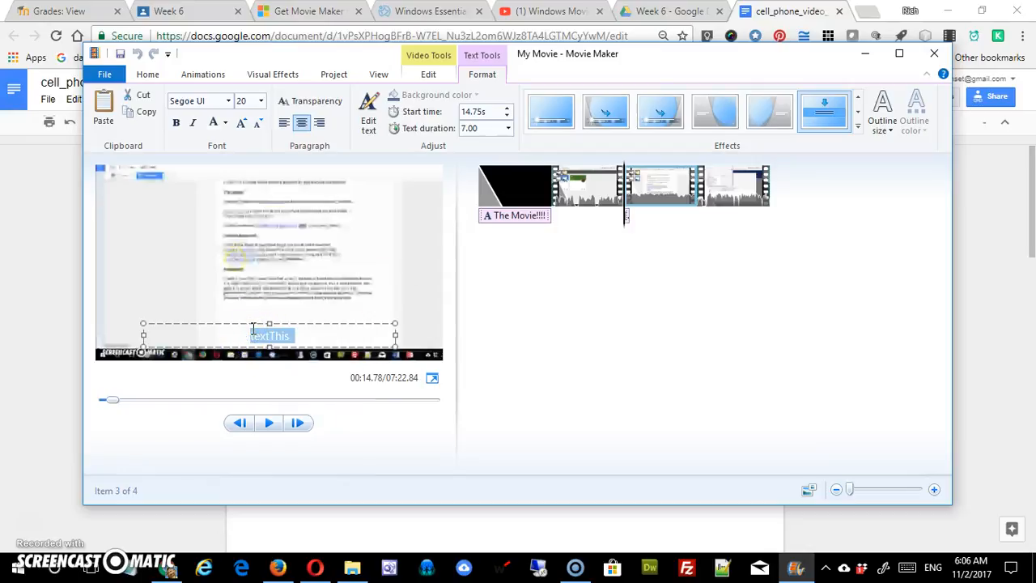
key("Delete")
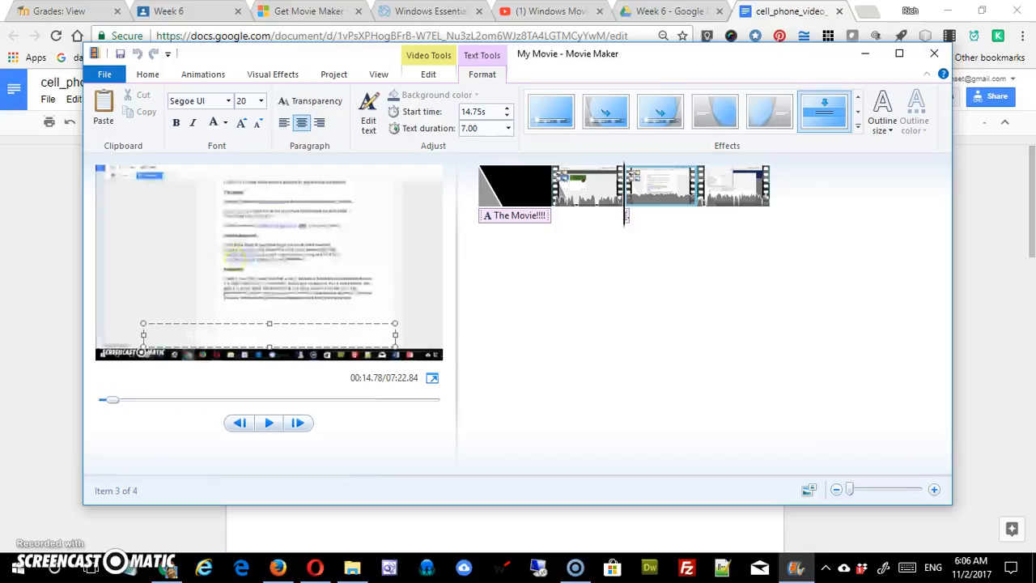
- Enter "This is important stuff" in the new caption and play it as a check
left_click(331, 342)
left_click(288, 330)
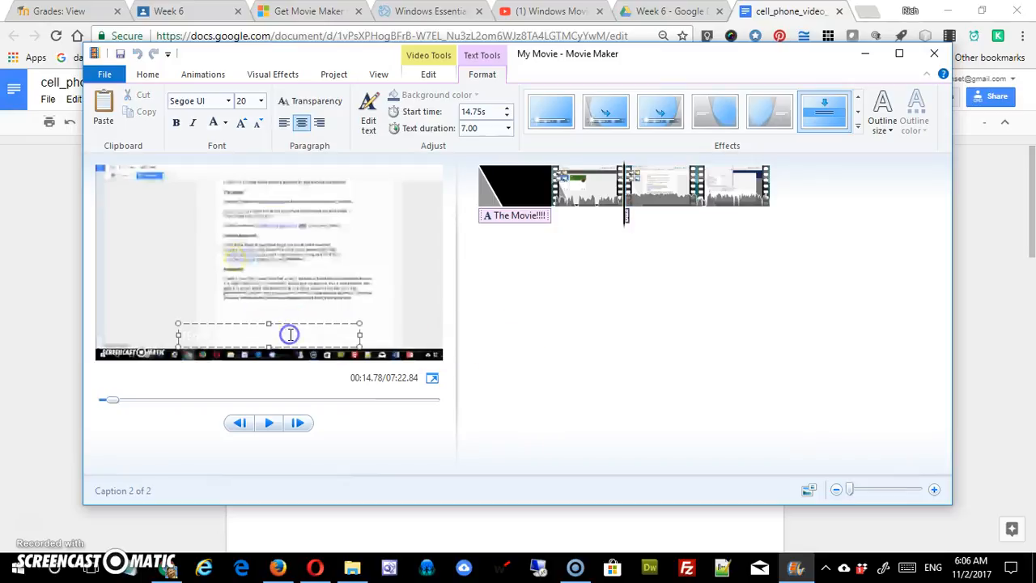
left_click(332, 324)
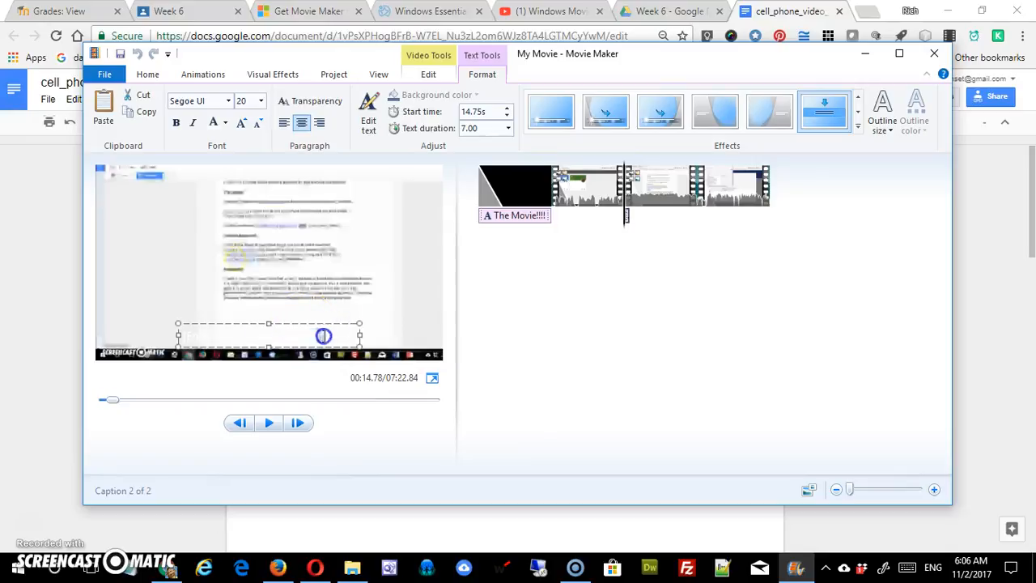
left_click_drag(323, 335, 188, 336)
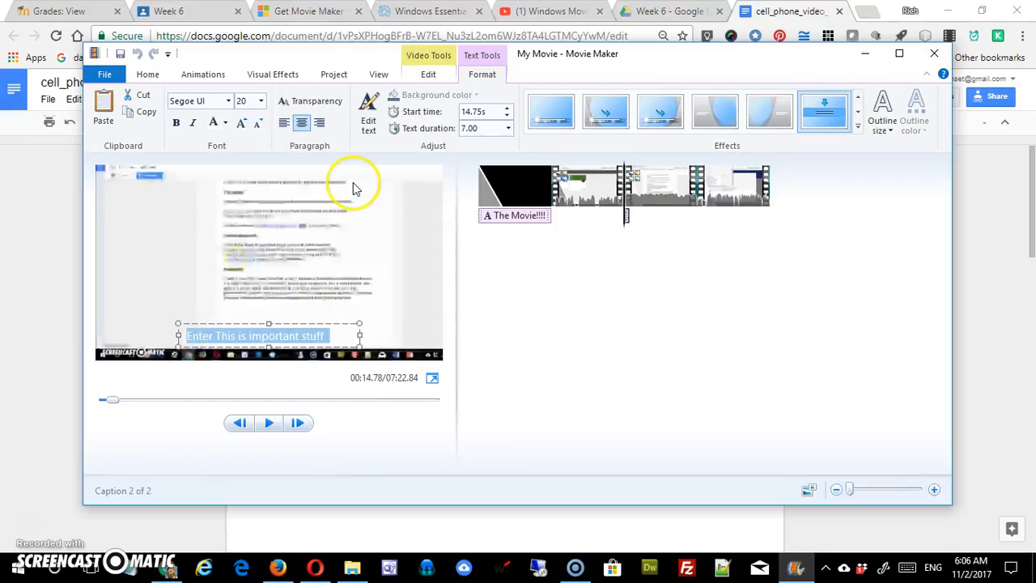
left_click(577, 317)
left_click(271, 424)
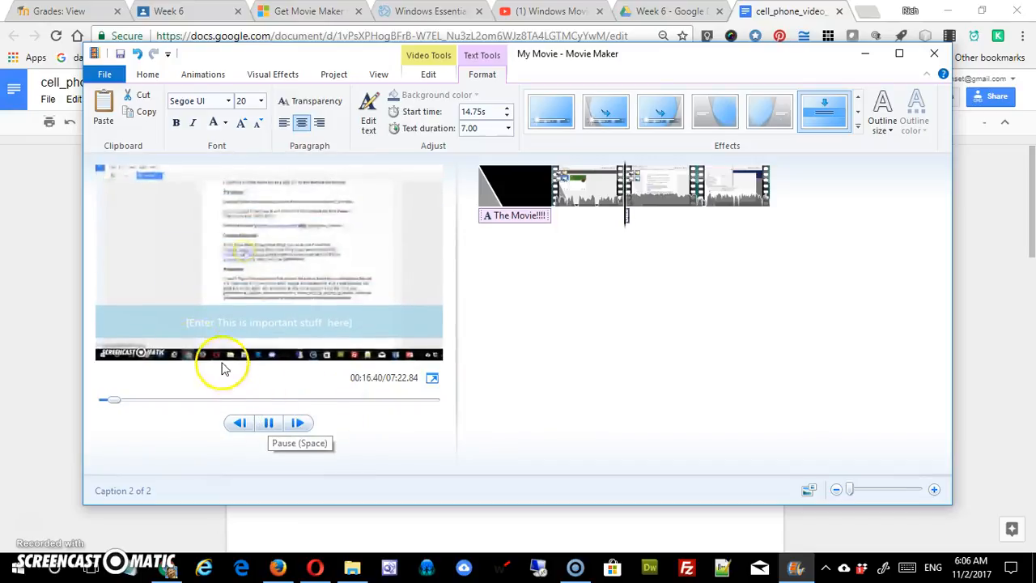
- Move the caption up to the middle right of the picture and color its text muted red
double_click(257, 334)
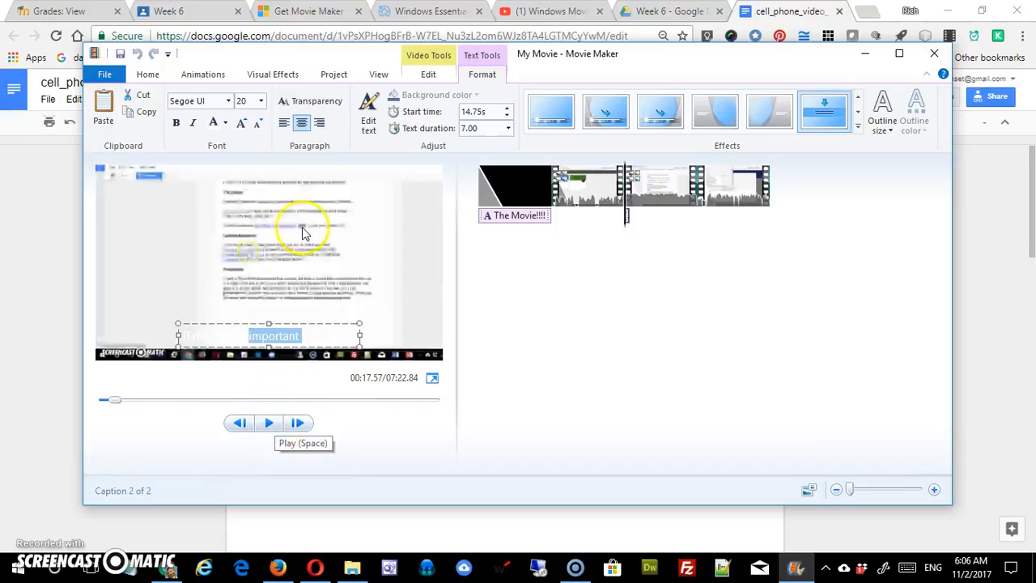
left_click(330, 323)
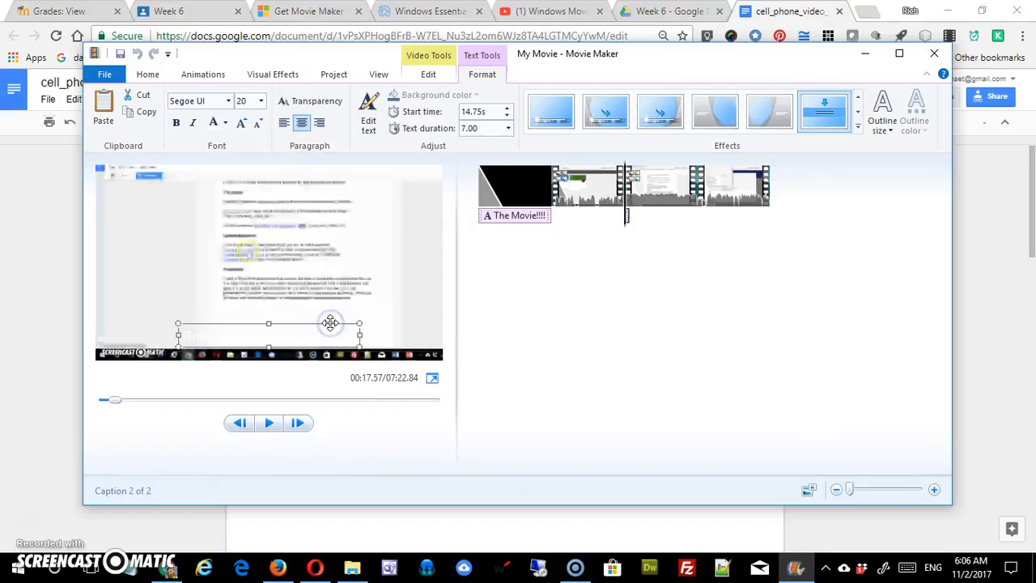
left_click(331, 333)
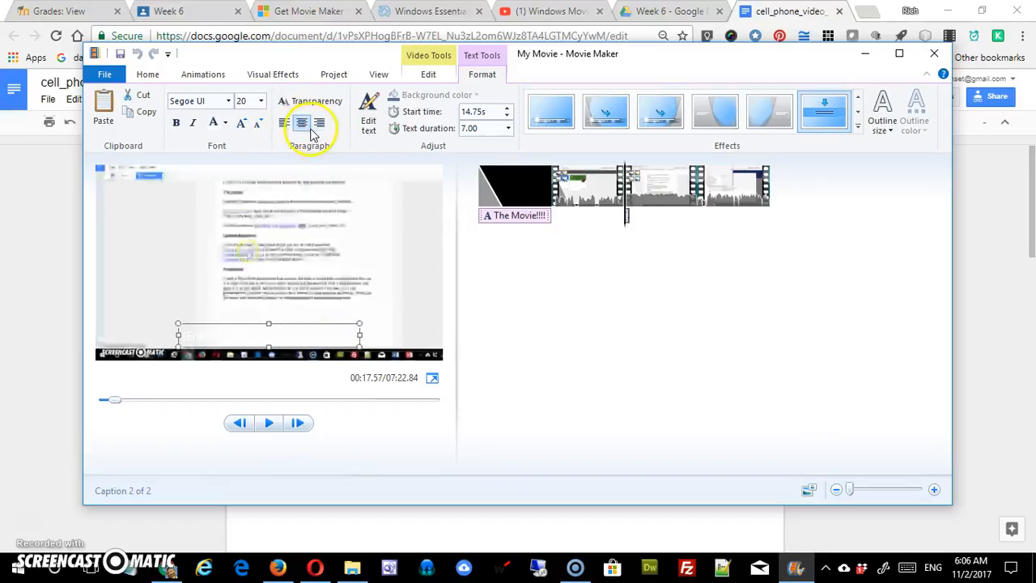
left_click_drag(324, 325, 394, 250)
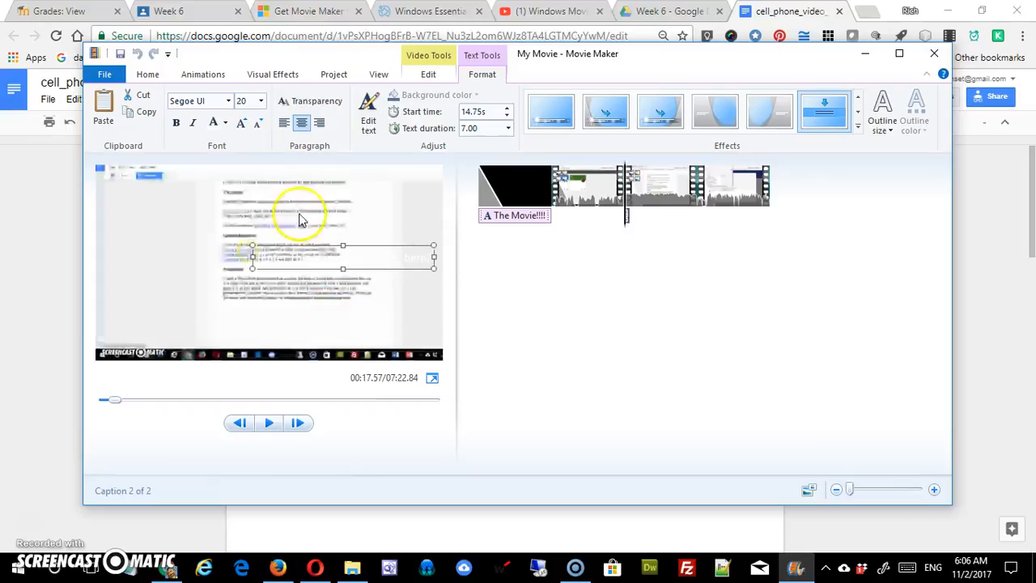
left_click(224, 123)
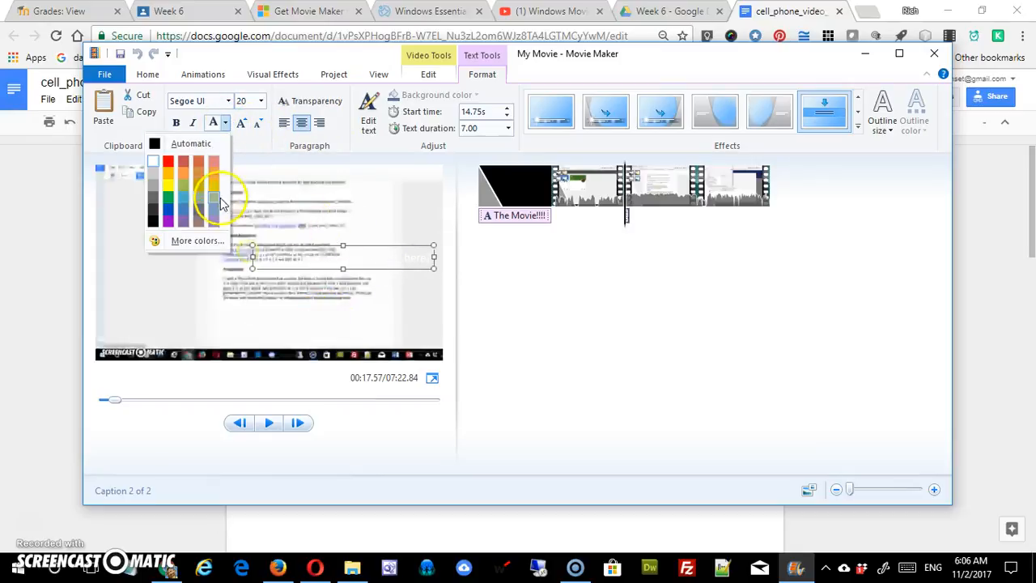
left_click(183, 163)
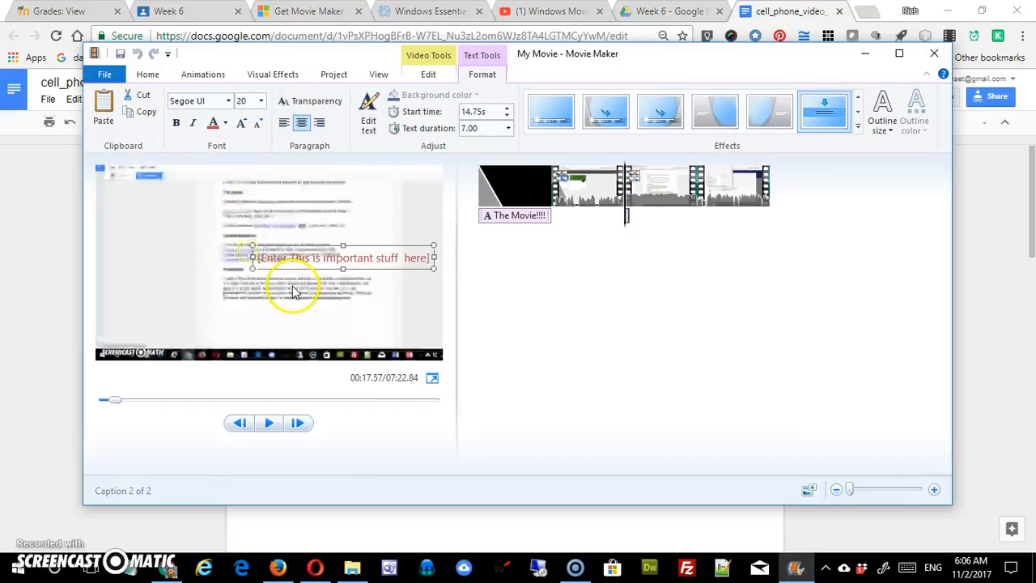
- Set the caption's font size to 18 and trim its text to "This is important stuff here"
left_click(260, 100)
left_click(244, 208)
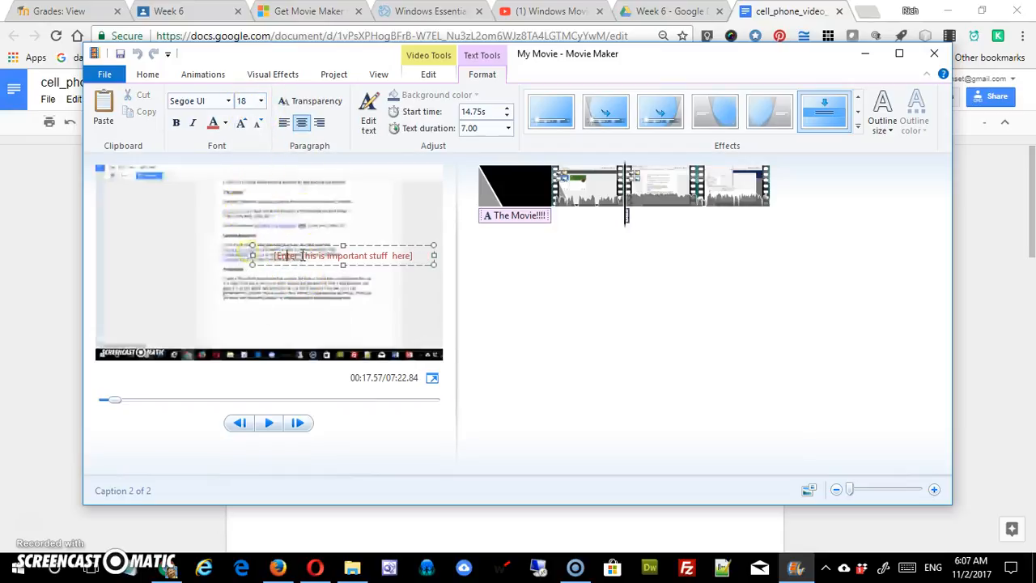
key("BackSpace")
left_click(424, 254)
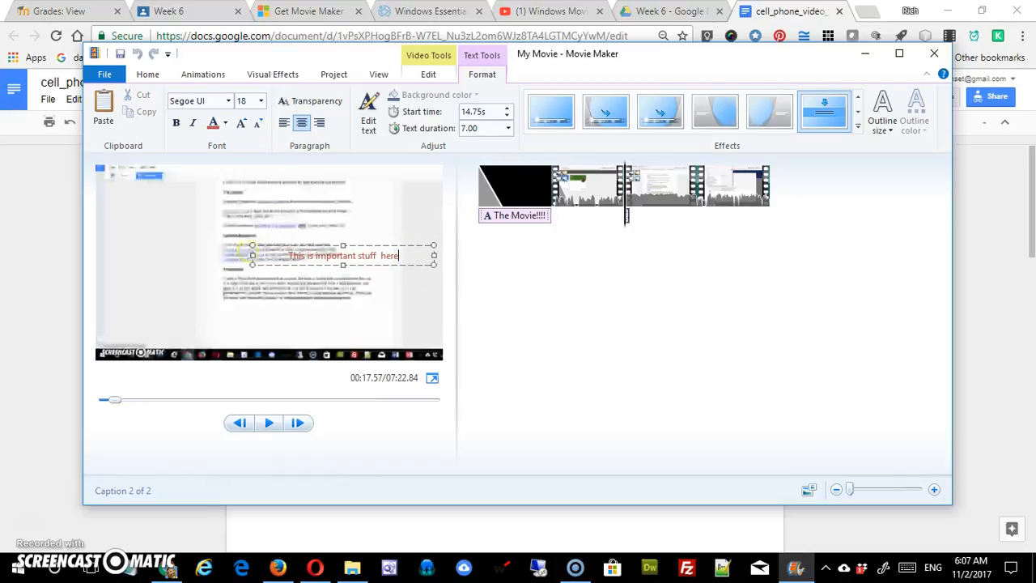
- Make the whole caption text bold and slightly transparent, and play it as a check
left_click_drag(409, 259, 307, 259)
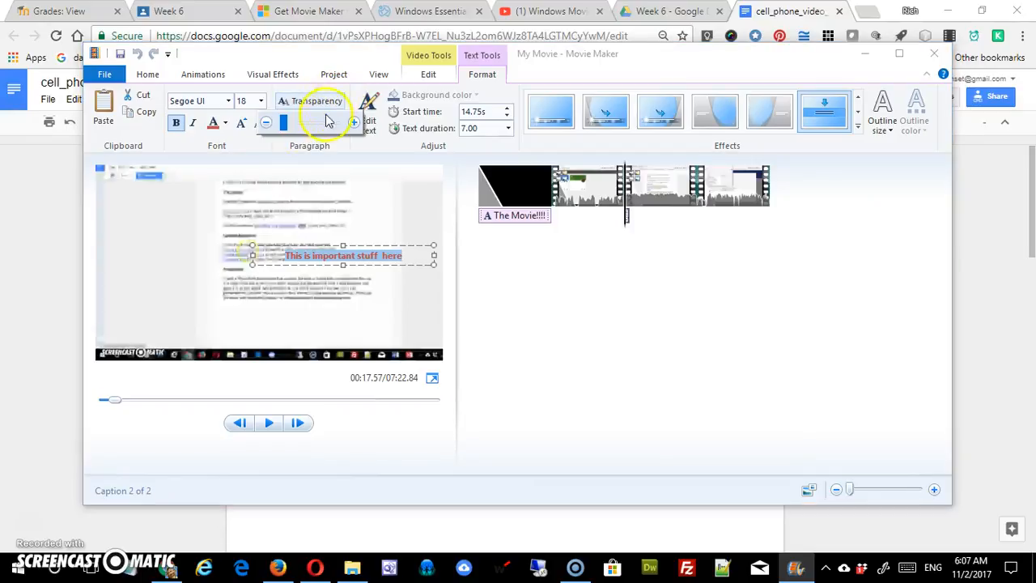
left_click_drag(285, 134, 306, 134)
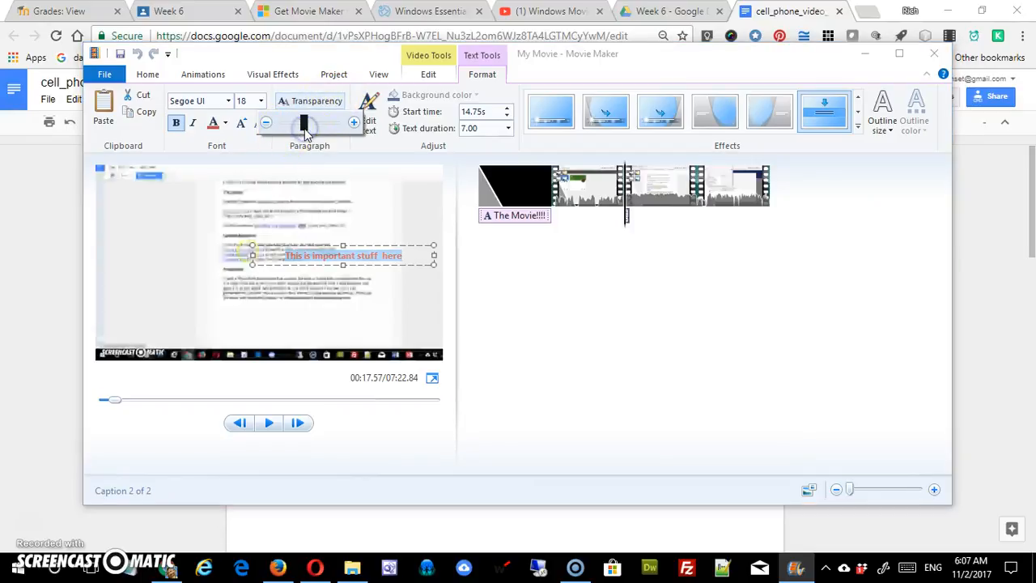
left_click(475, 301)
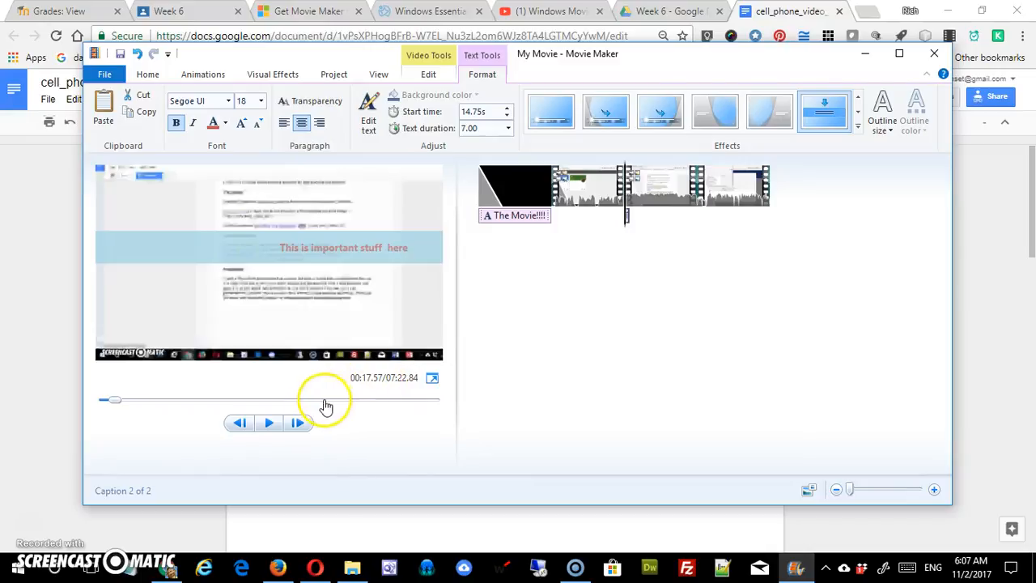
left_click(271, 423)
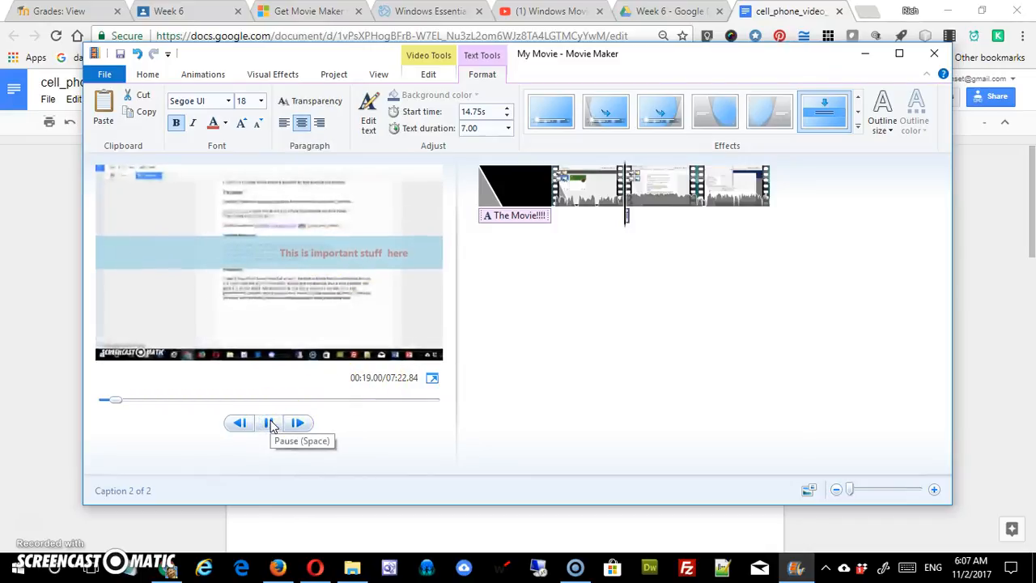
- Set the text duration of the "This is important stuff here" caption to 2.00 seconds
left_click(273, 424)
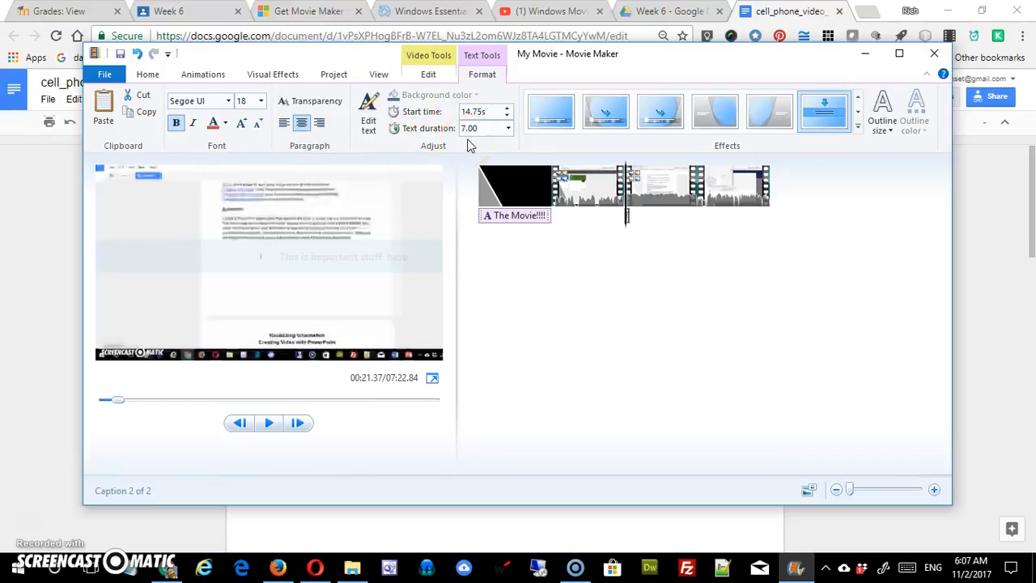
left_click(510, 128)
left_click(509, 127)
left_click(485, 127)
double_click(468, 128)
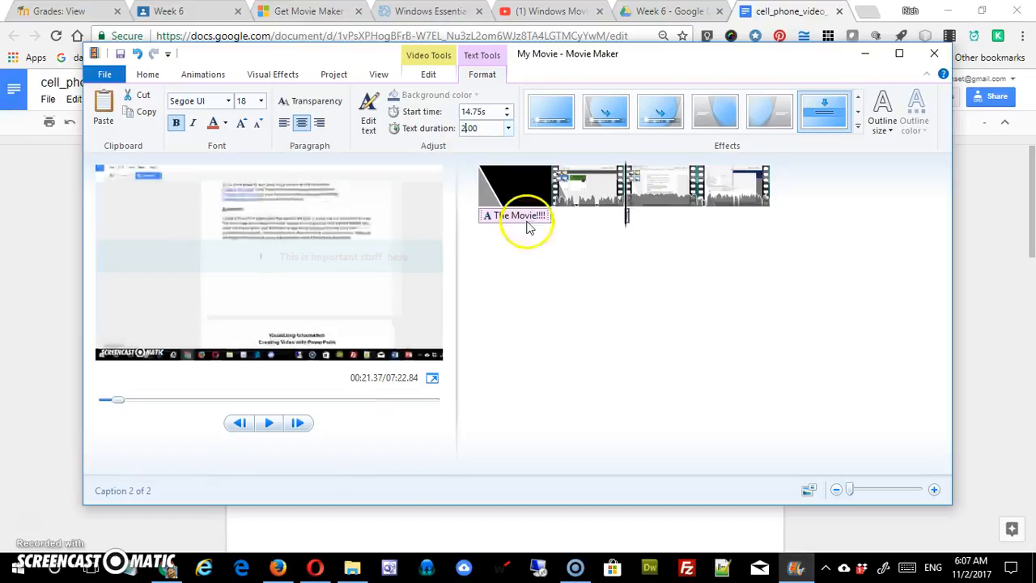
left_click(556, 317)
- Play the movie from just before the caption to check how long its text stays on the picture
left_click(268, 425)
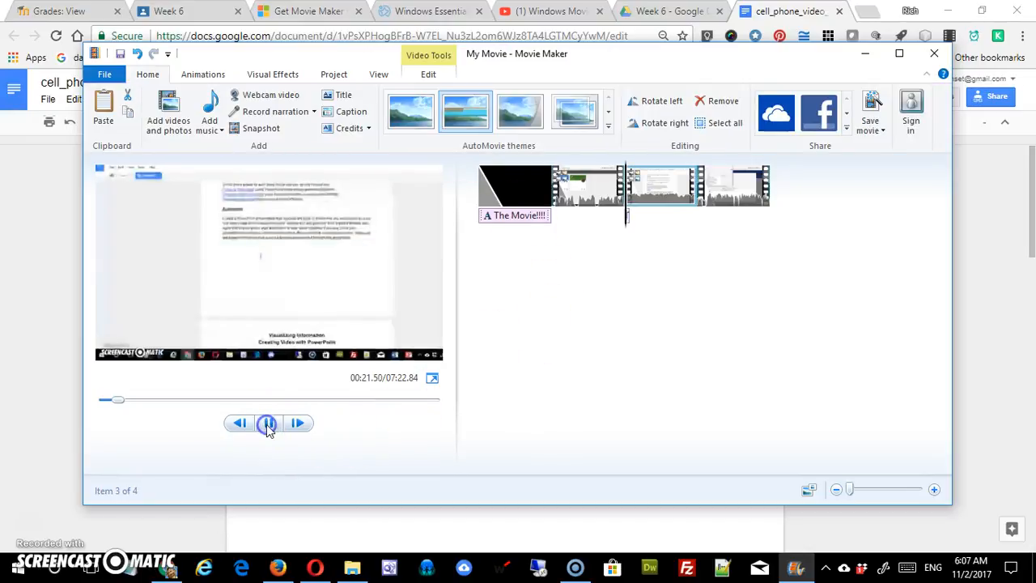
left_click(270, 427)
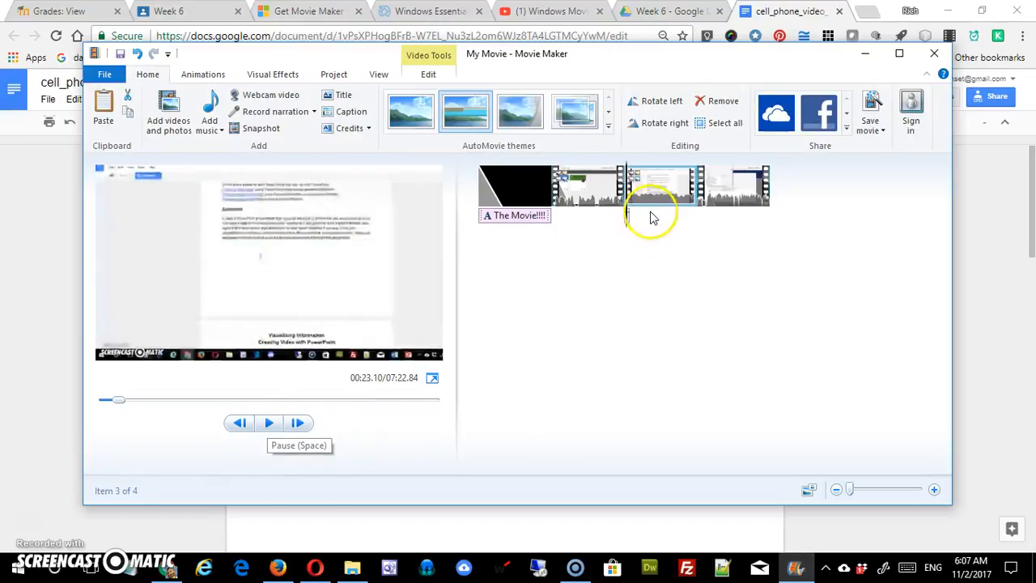
left_click(626, 219)
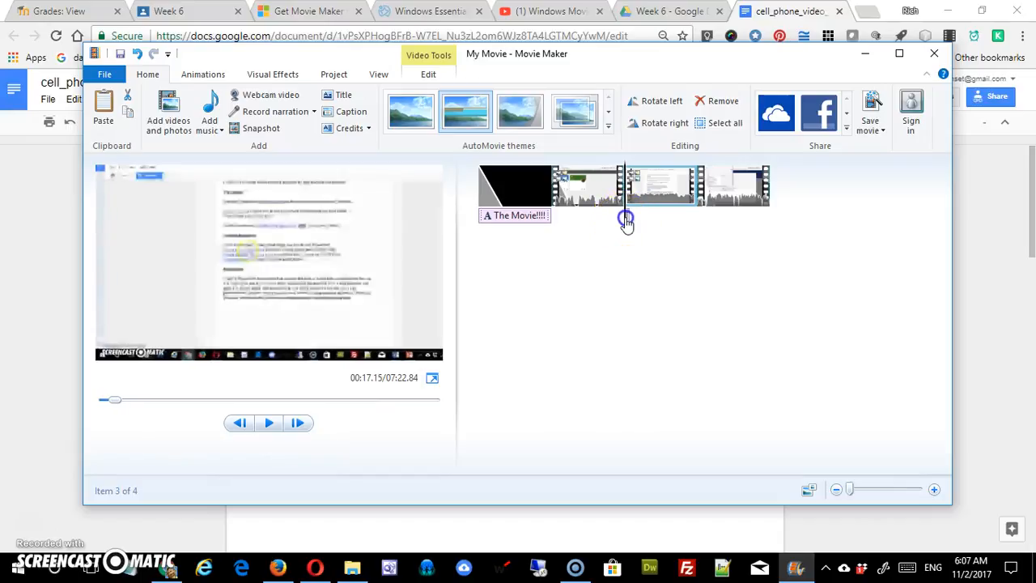
left_click(625, 219)
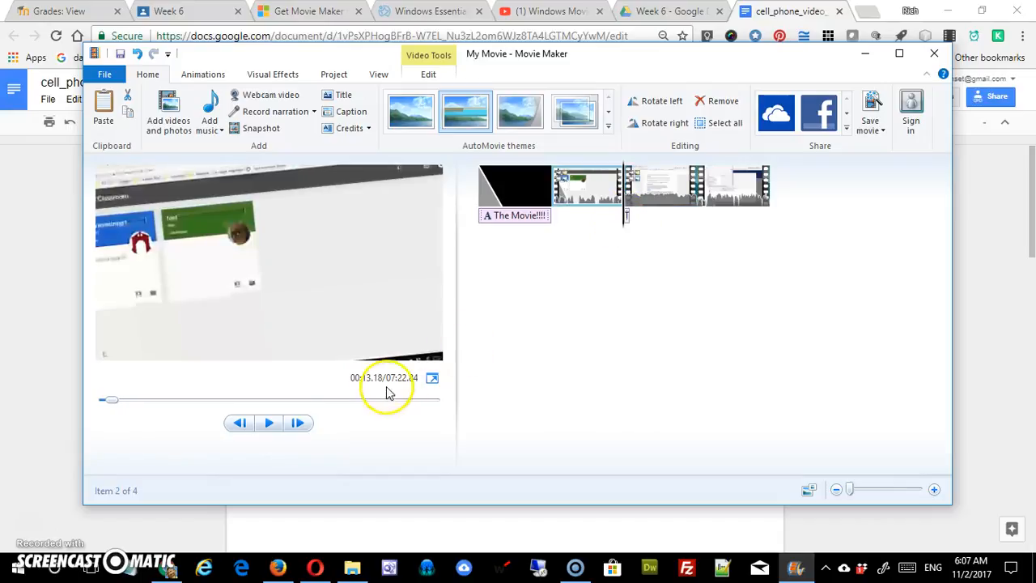
left_click(270, 422)
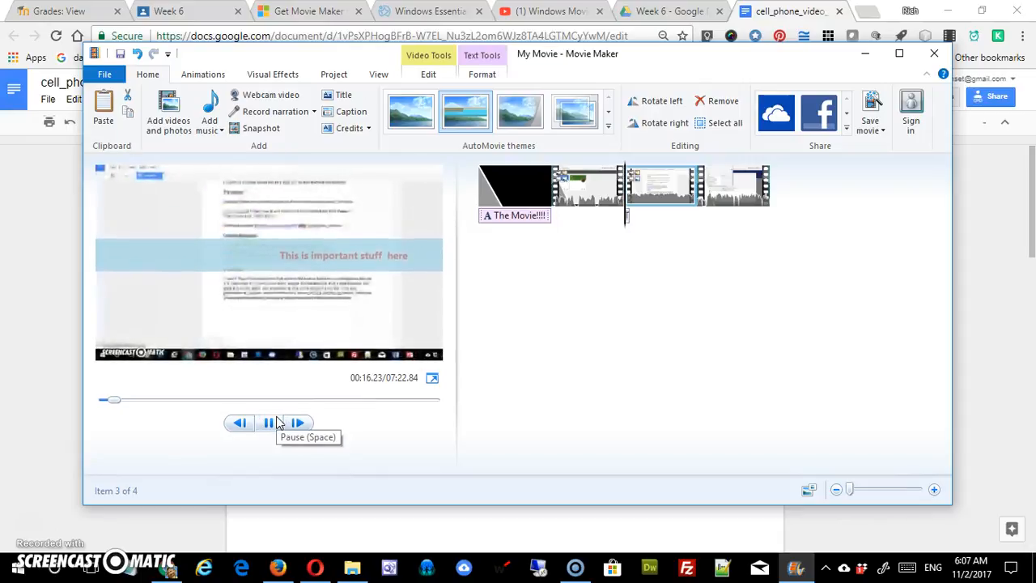
left_click(276, 423)
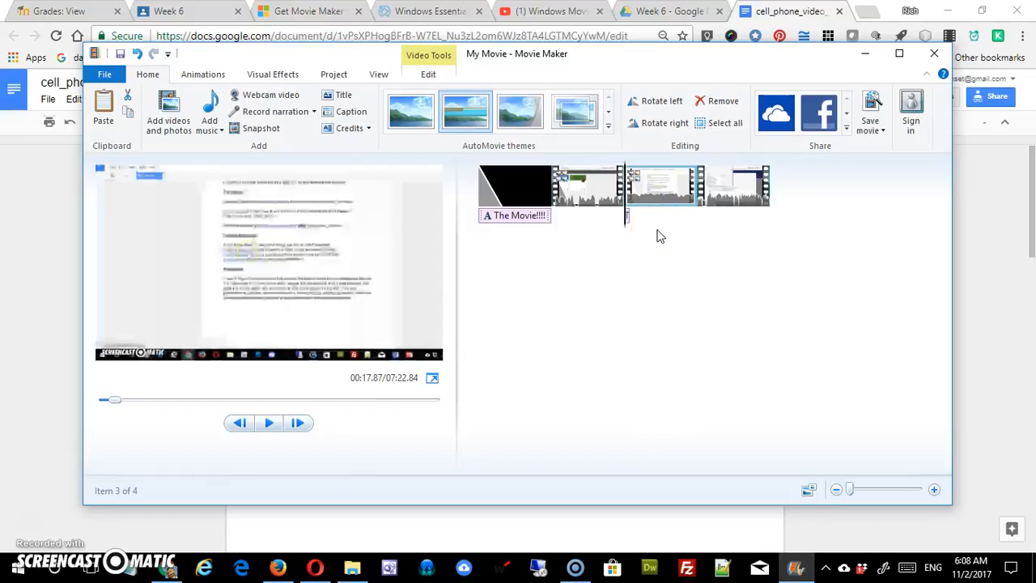
- Add a Credits screen at the end of the movie
left_click(520, 197)
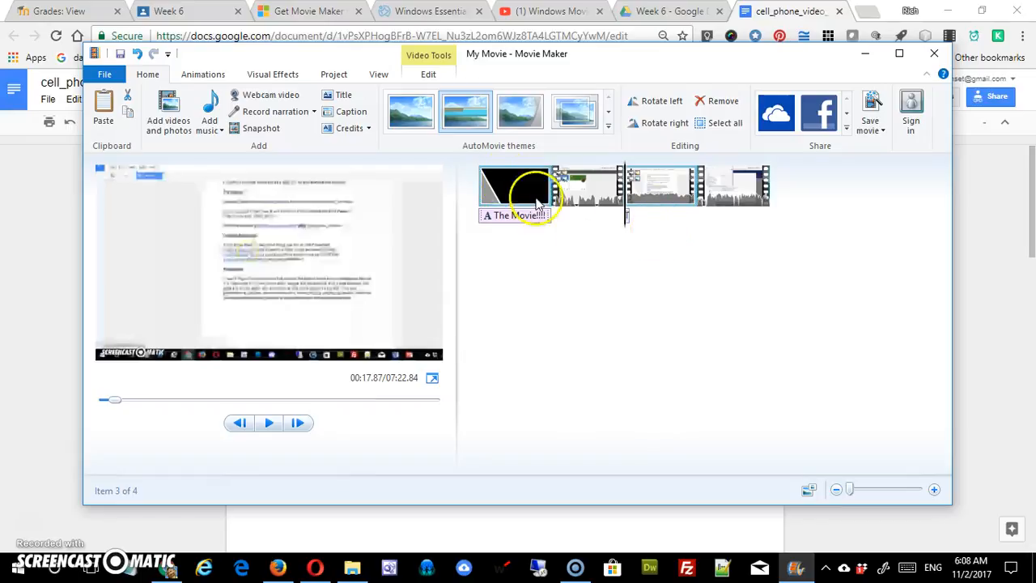
left_click(367, 129)
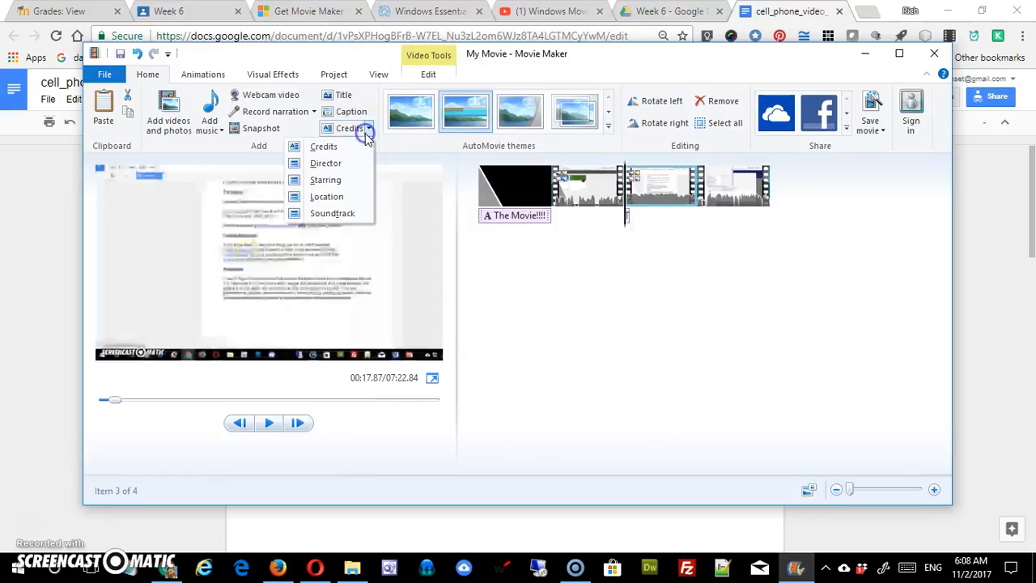
left_click(322, 148)
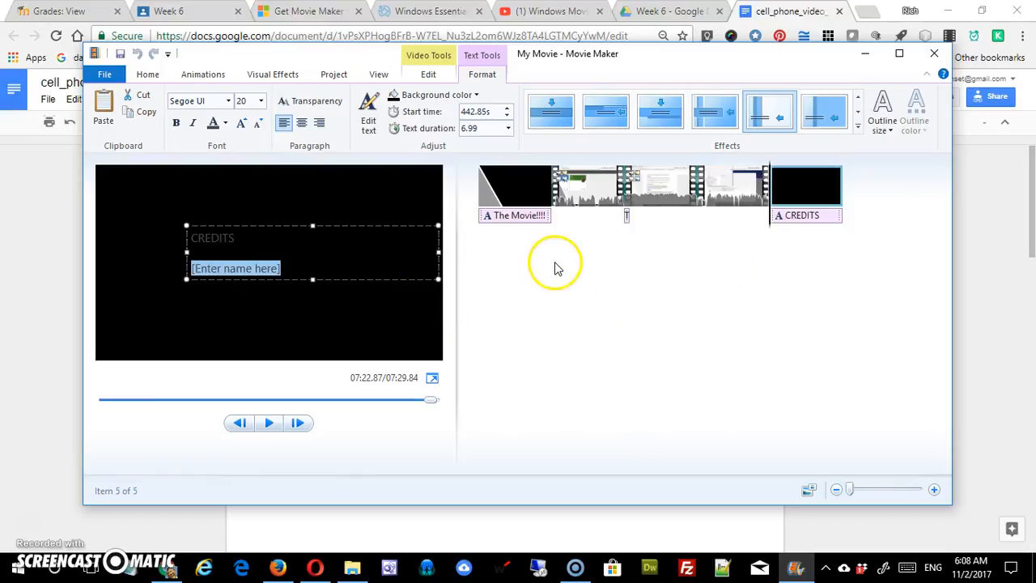
- Replace the "This is important stuff here" caption's effect with the second Zoom effect and play it as a check
left_click(625, 217)
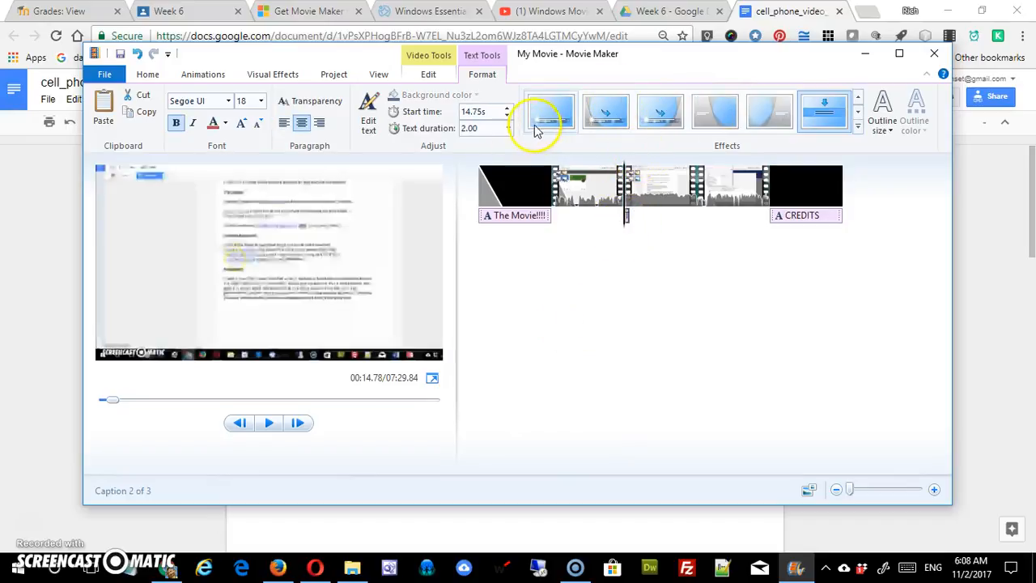
left_click(857, 127)
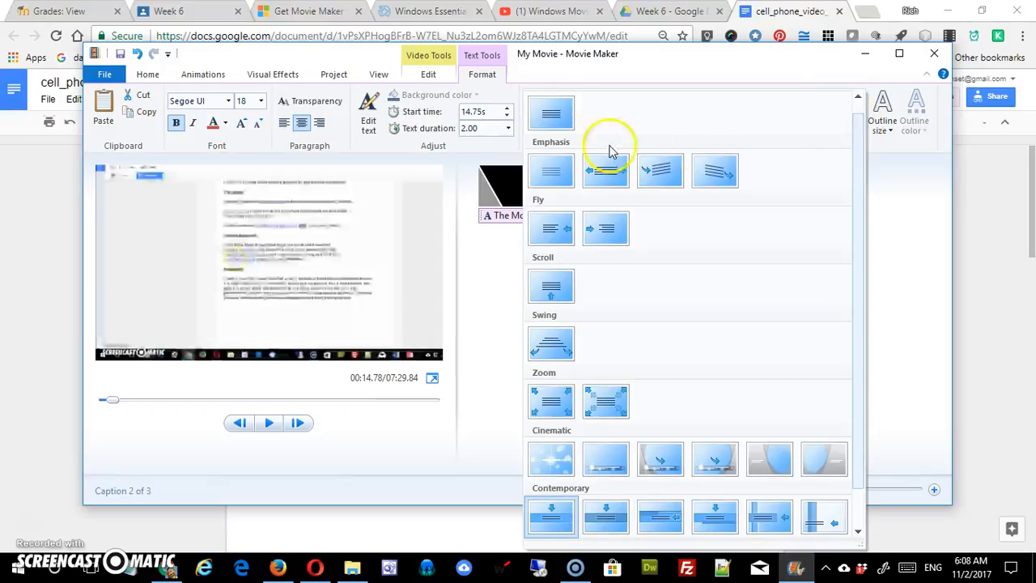
left_click(550, 115)
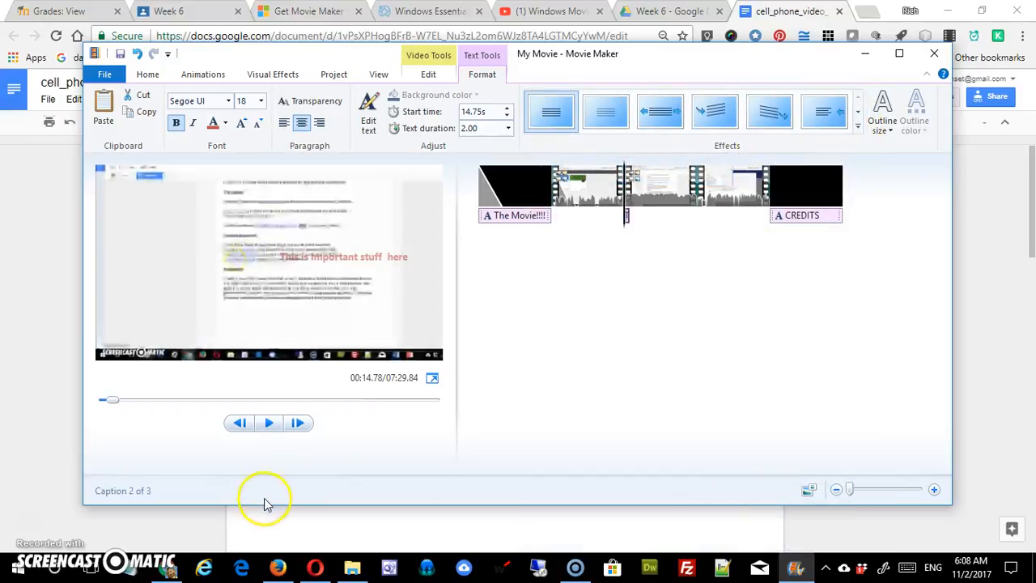
left_click(859, 129)
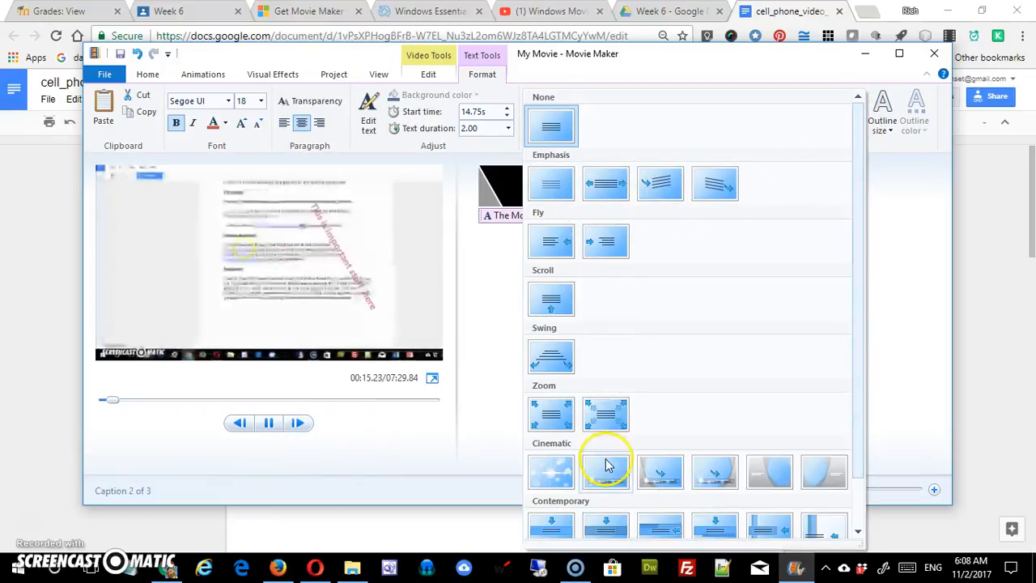
left_click(603, 423)
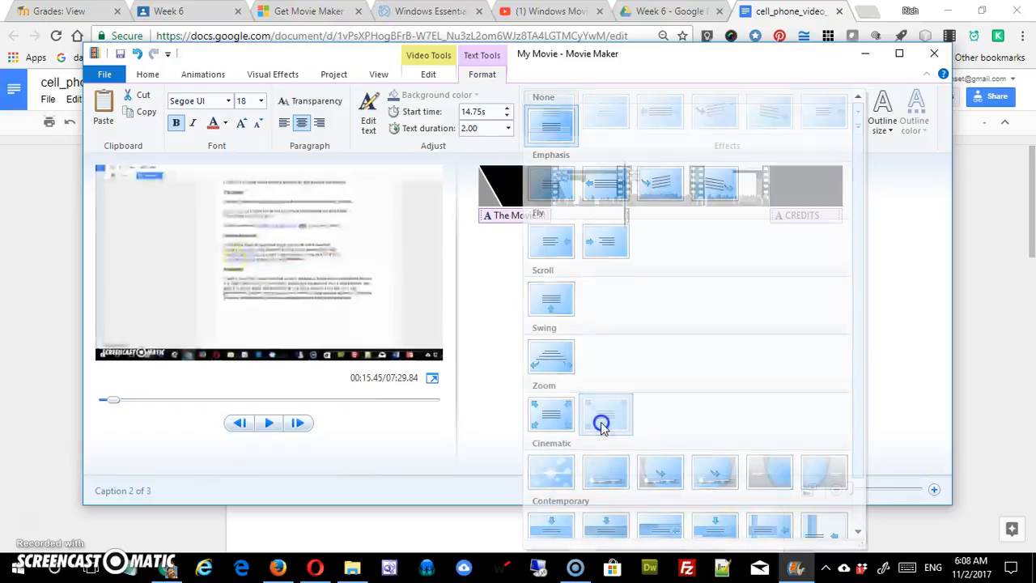
left_click(267, 424)
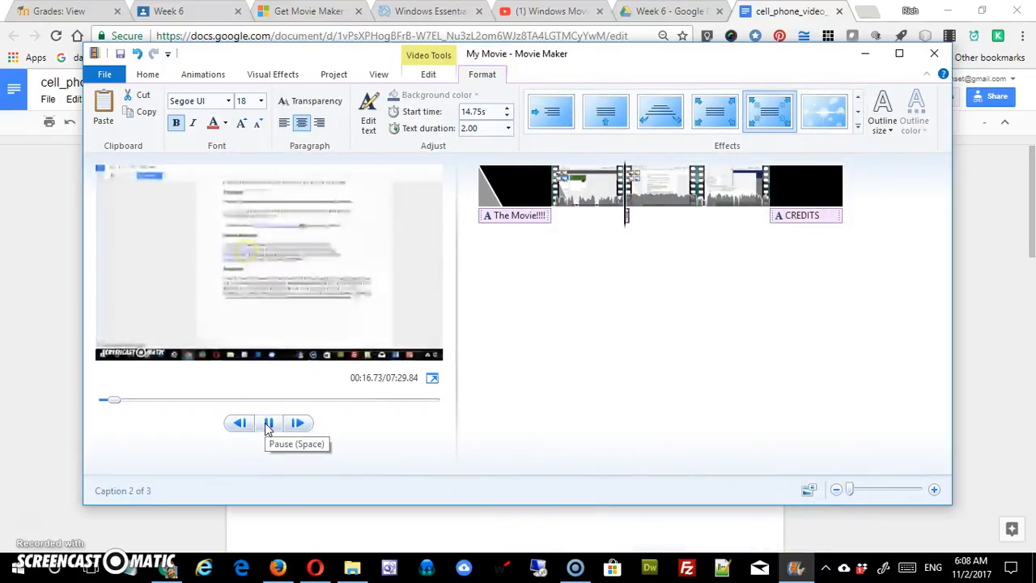
left_click(268, 424)
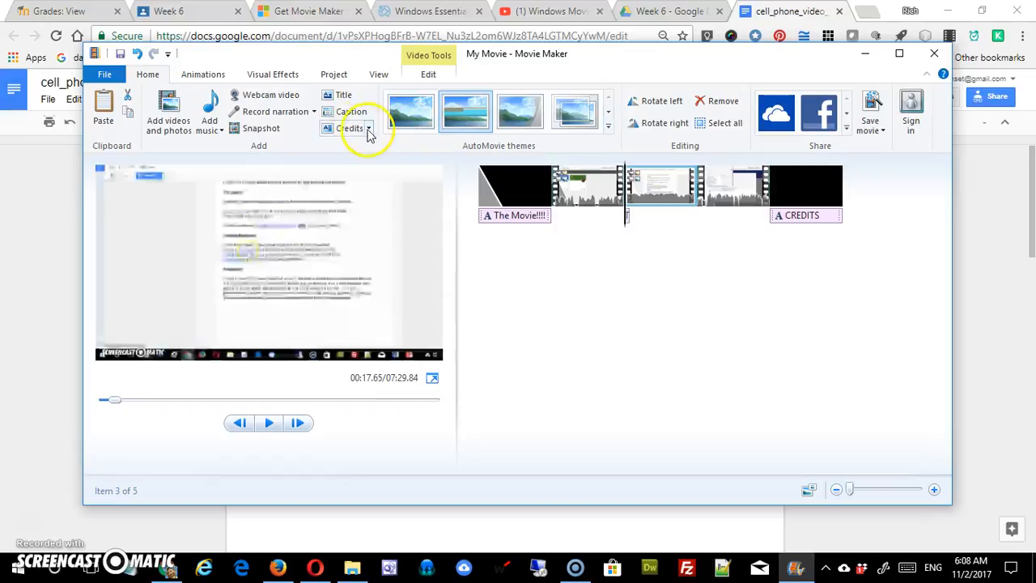
- Give the text of the "This is important stuff here" caption a Narrow outline
left_click(819, 217)
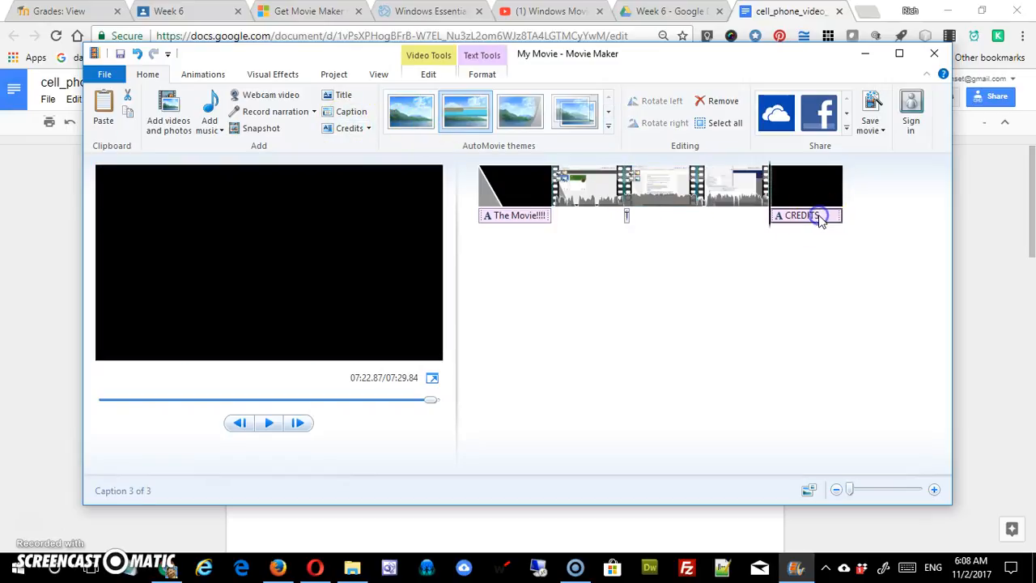
left_click(626, 217)
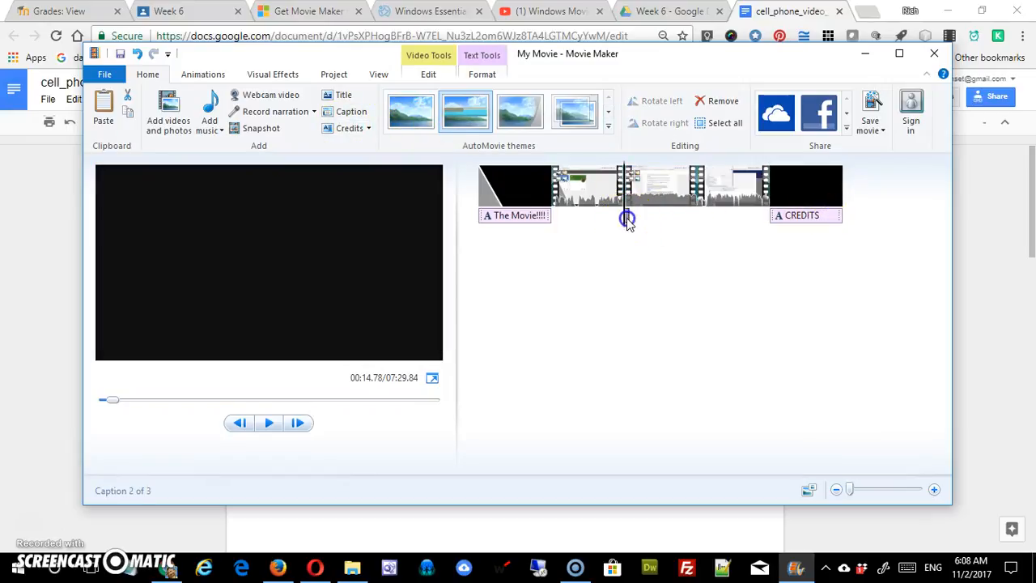
left_click(434, 75)
left_click(480, 74)
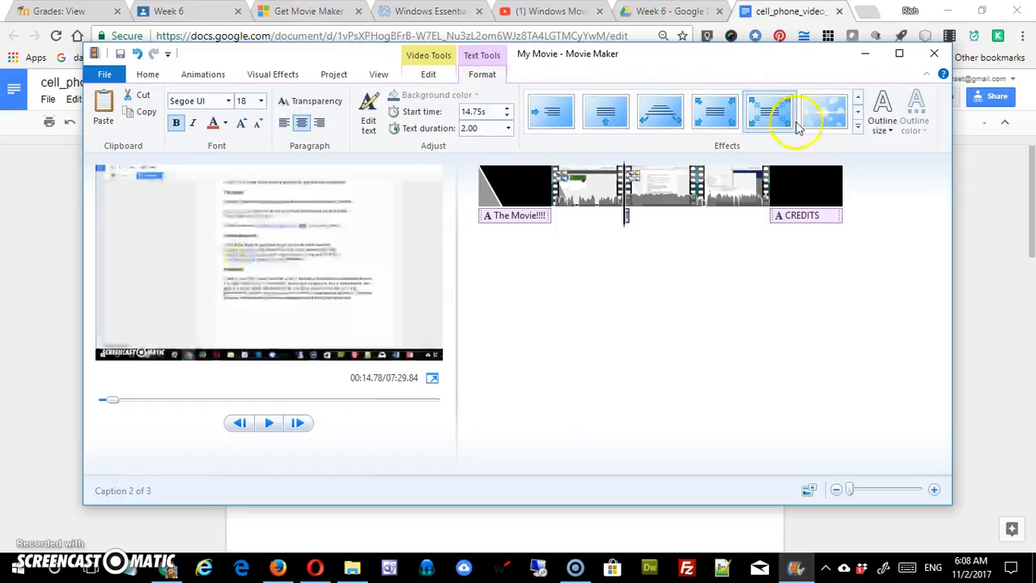
left_click(884, 128)
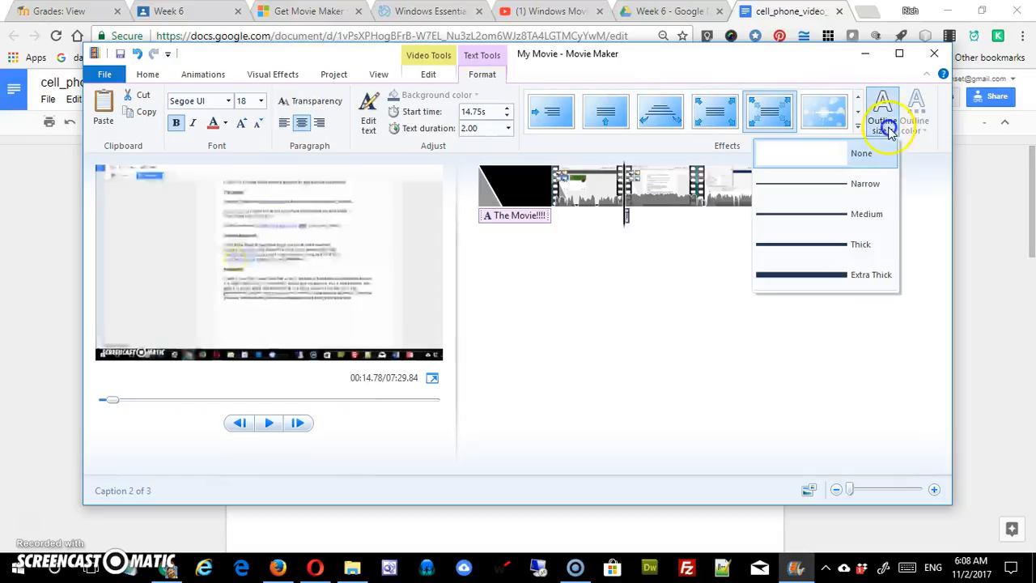
left_click(863, 188)
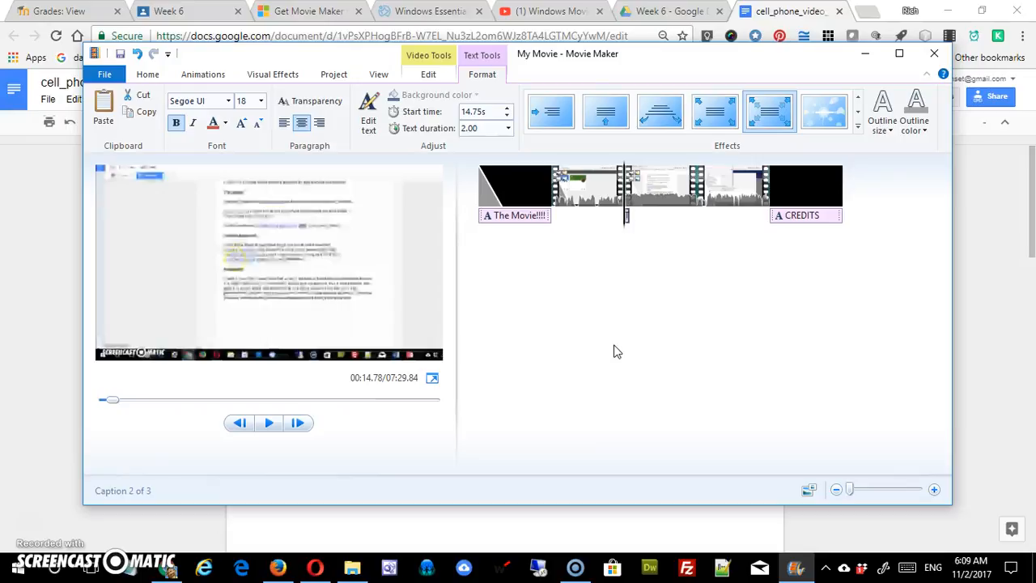
left_click(141, 75)
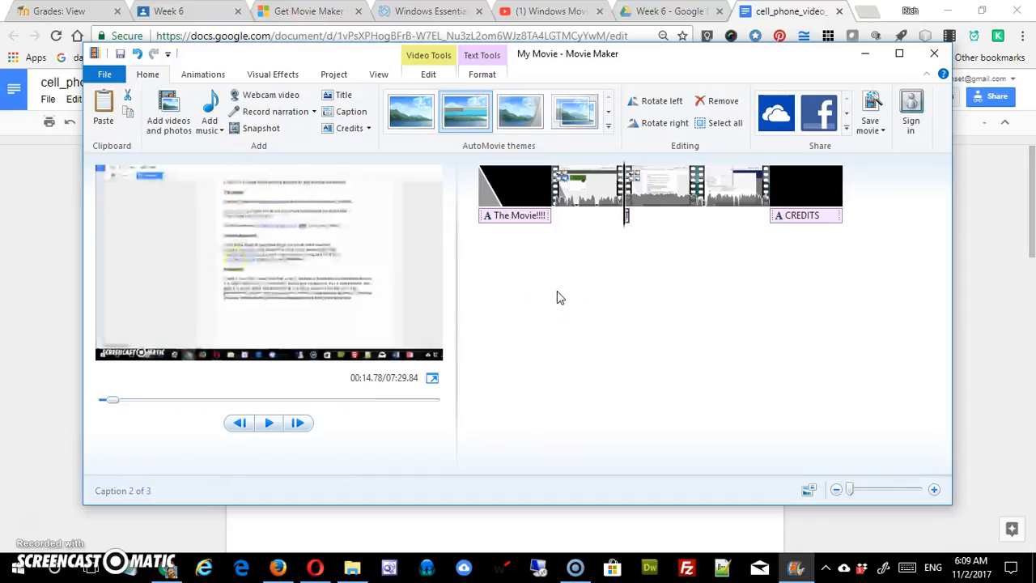
left_click(203, 74)
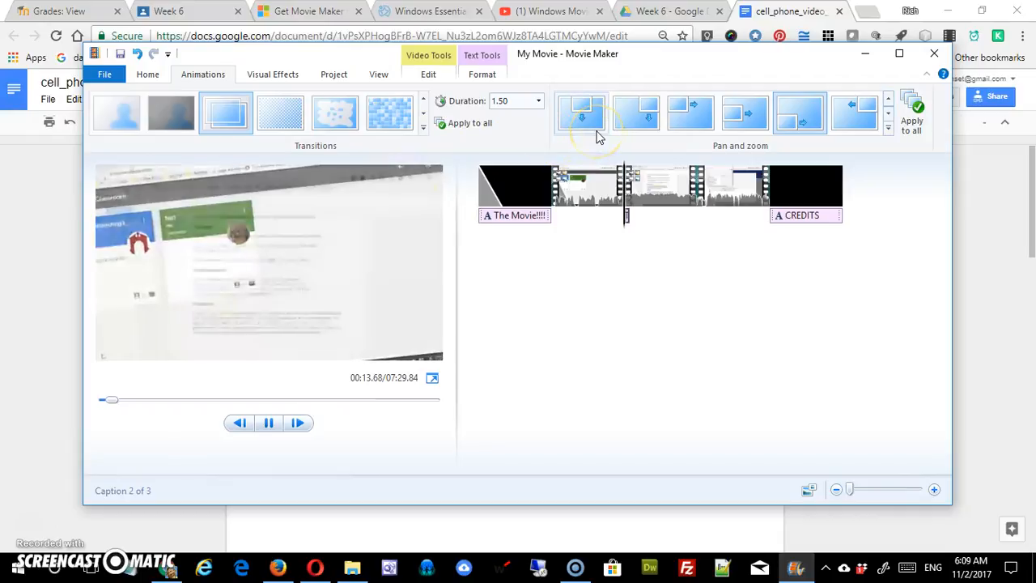
left_click(273, 73)
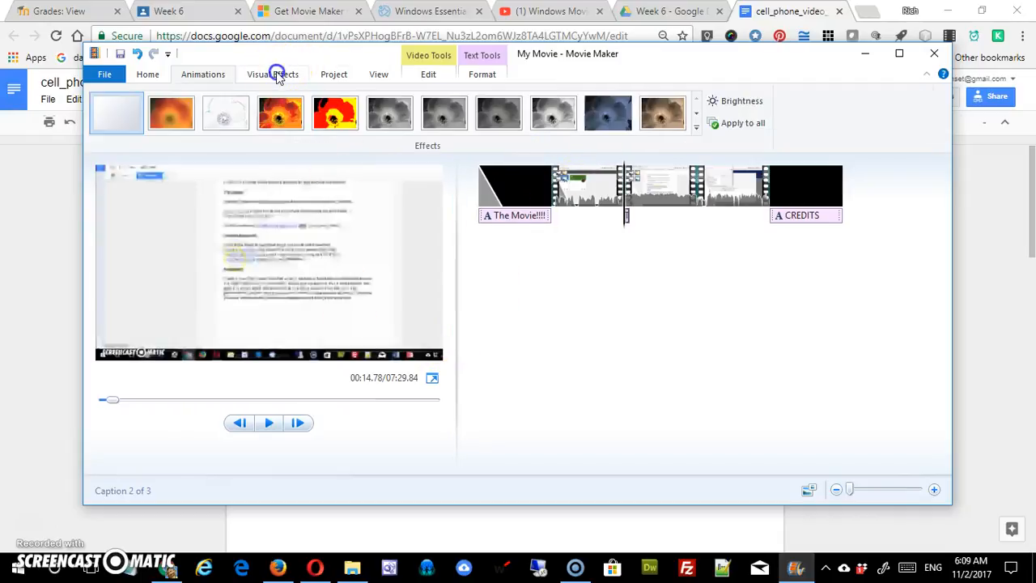
left_click(335, 74)
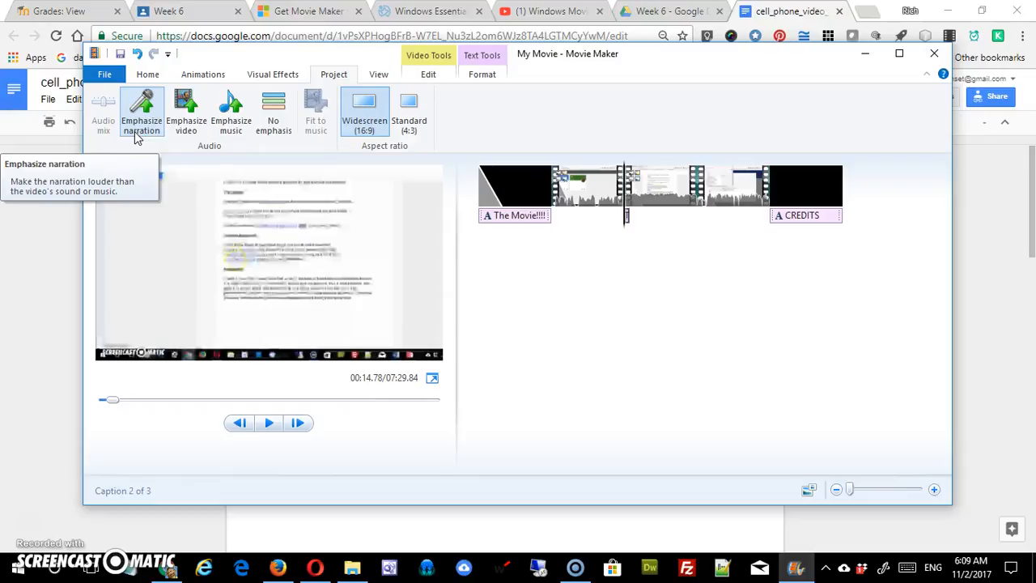
left_click(426, 75)
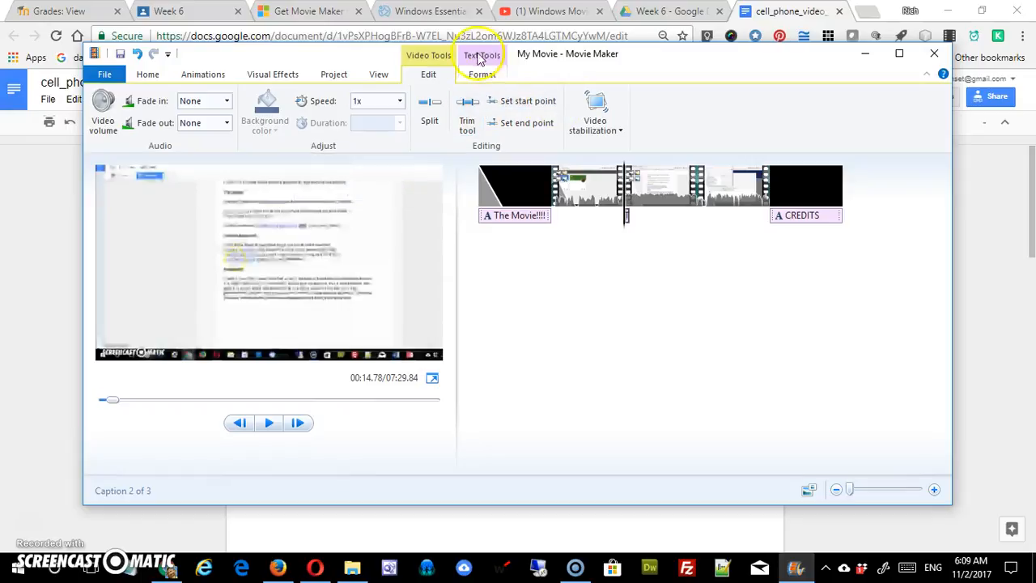
left_click(496, 75)
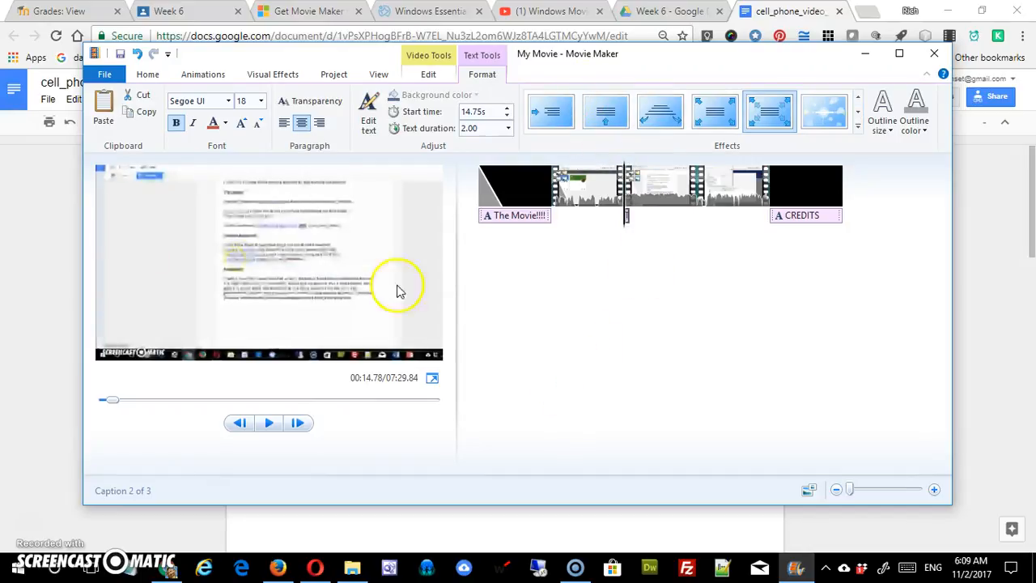
left_click(145, 75)
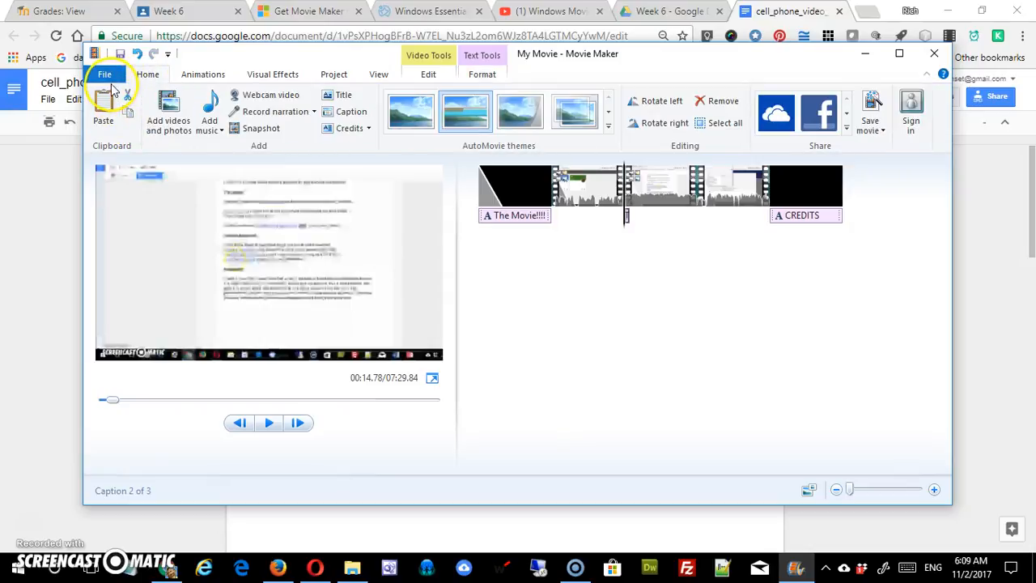
- Save the movie with the SkyDrive website setting to the Desktop as My Movie.mp4
left_click(106, 76)
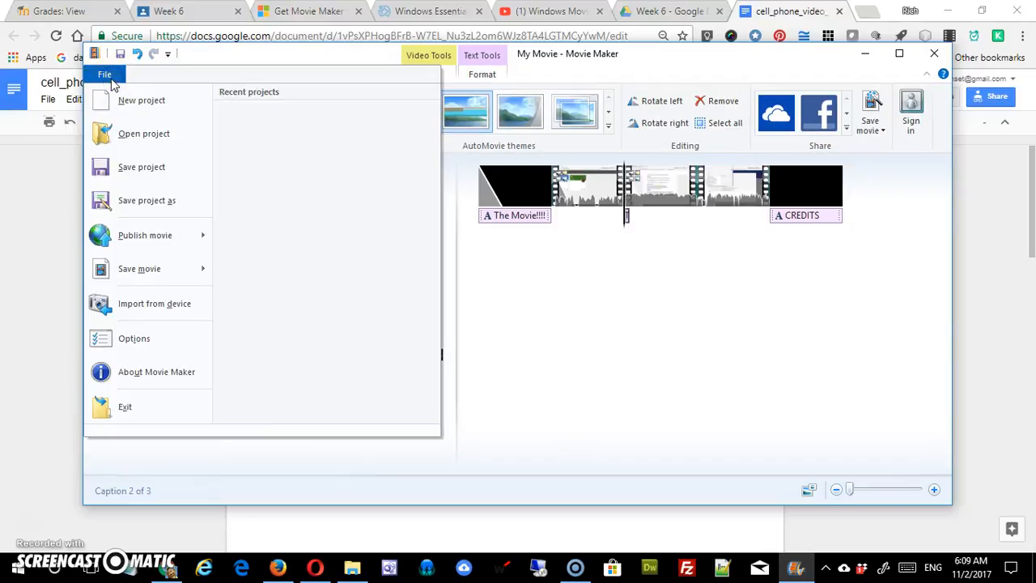
left_click(158, 274)
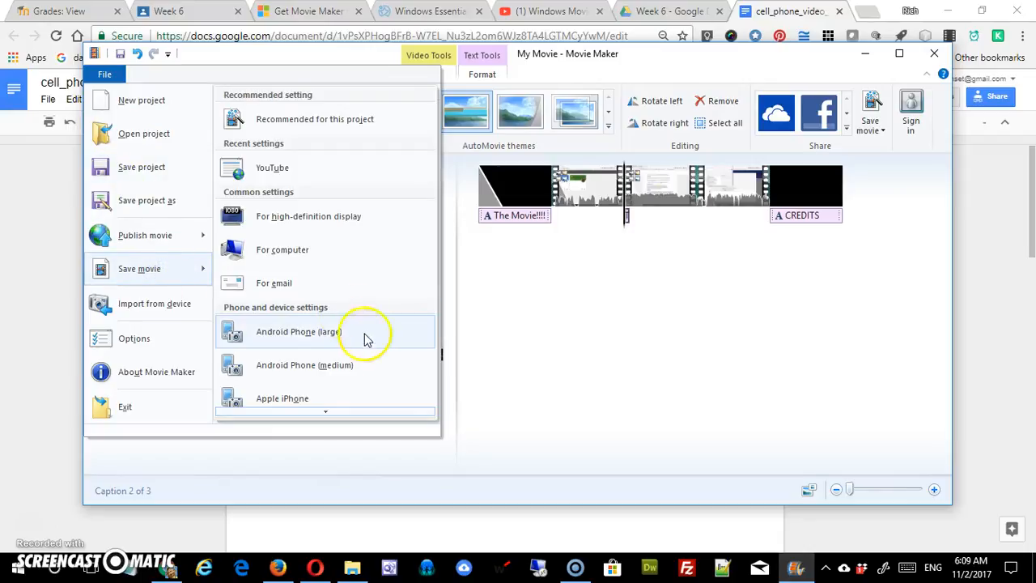
scroll(364, 340, "down", 5)
scroll(364, 340, "down", 5)
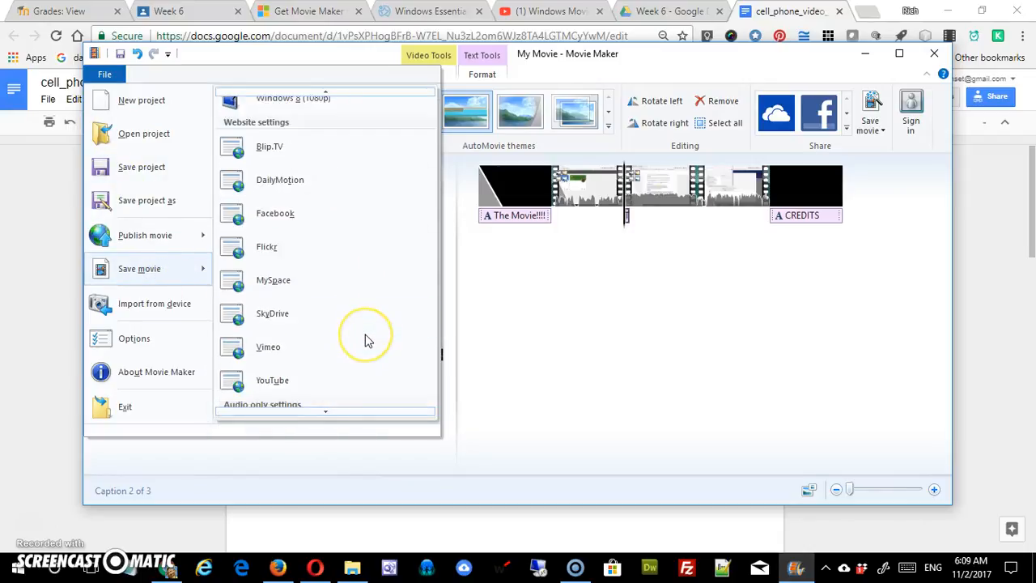
left_click(259, 309)
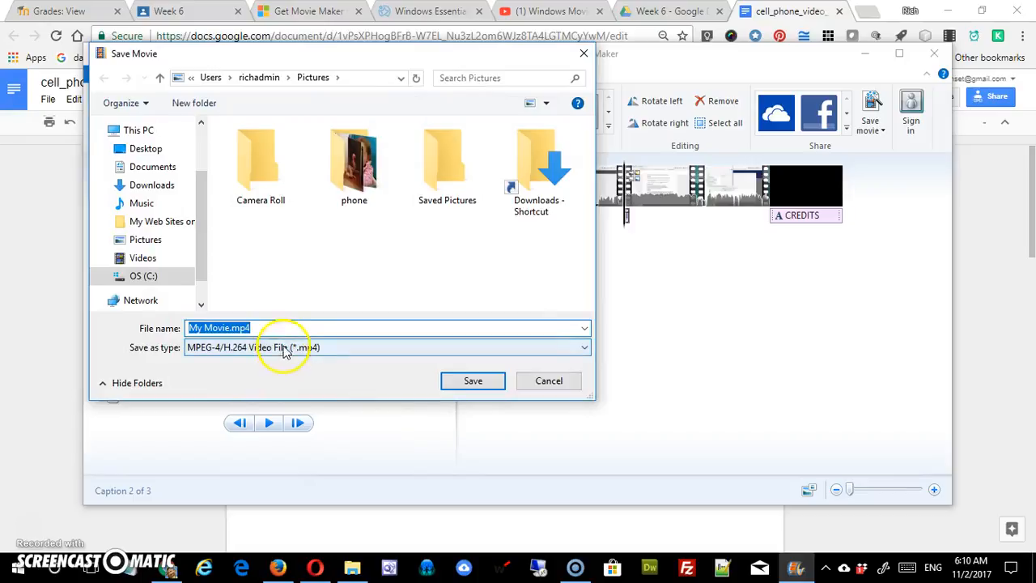
left_click(145, 152)
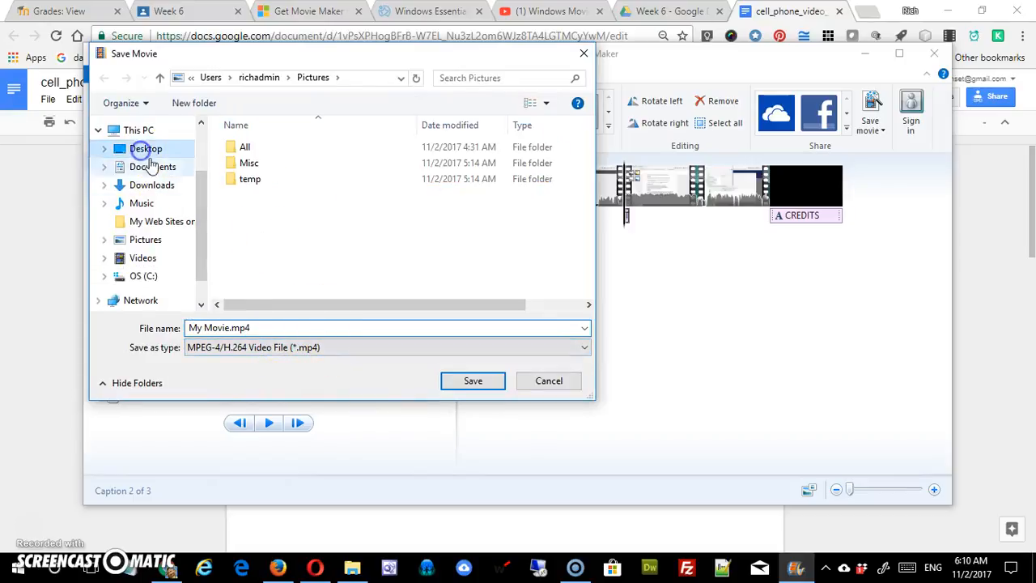
left_click(473, 381)
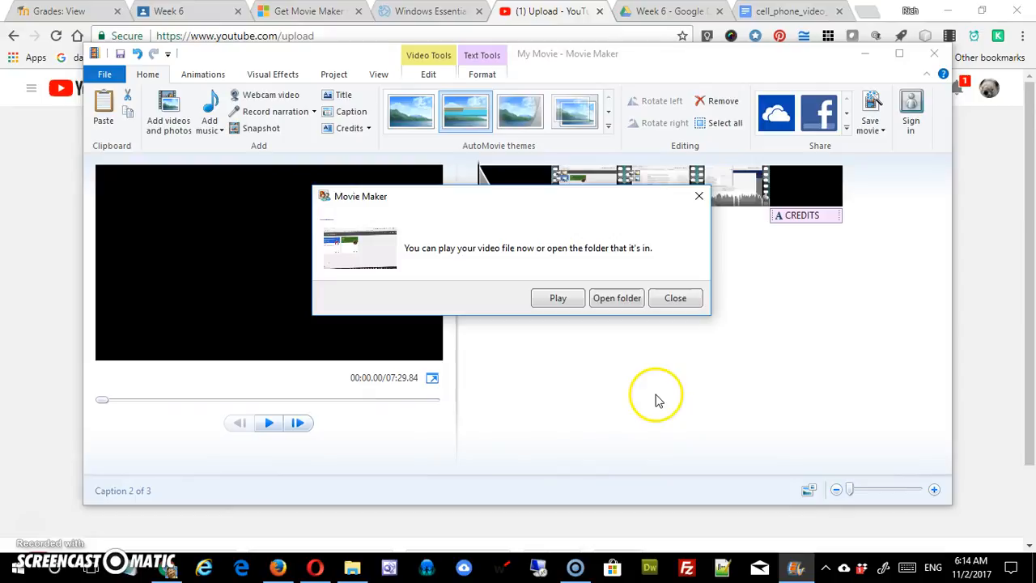
- Play the saved movie file and skip close to its end to check the final part
left_click(561, 300)
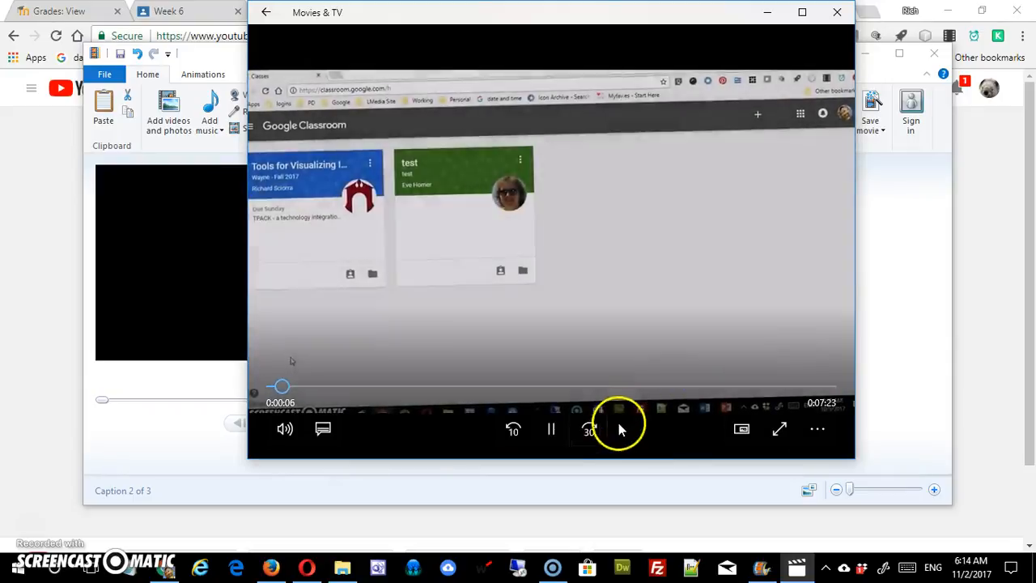
left_click(551, 429)
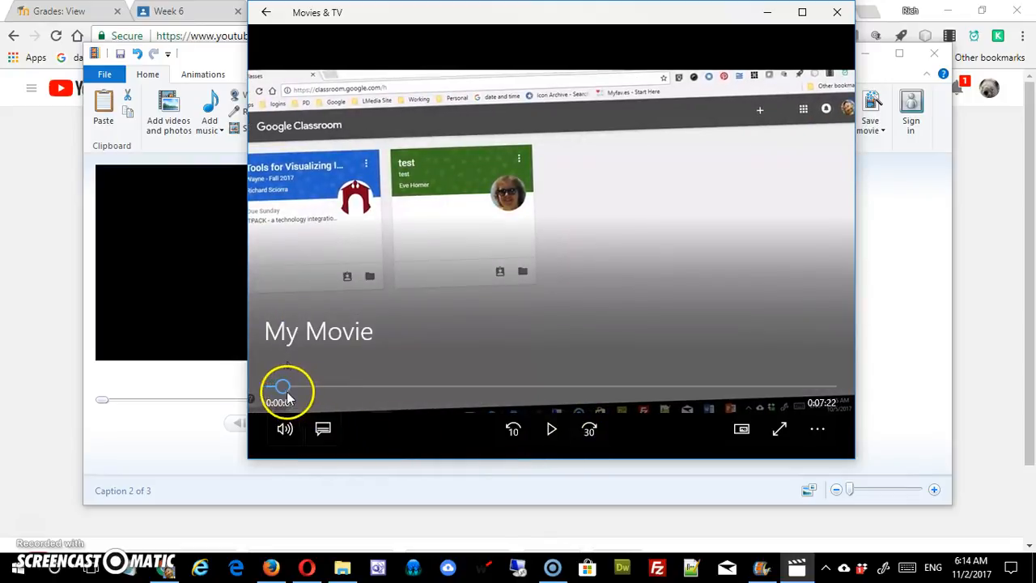
left_click_drag(314, 390, 816, 402)
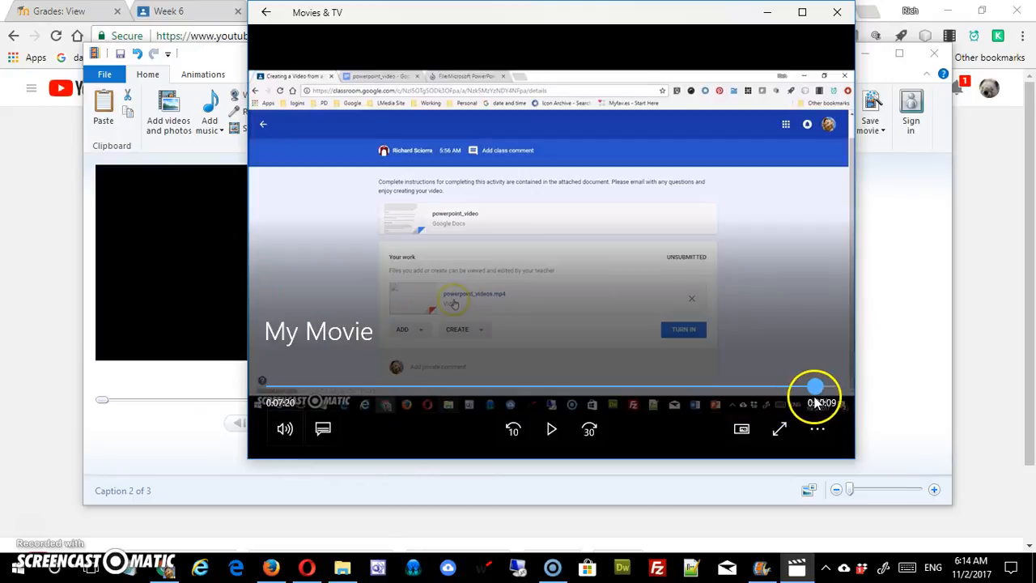
left_click(551, 431)
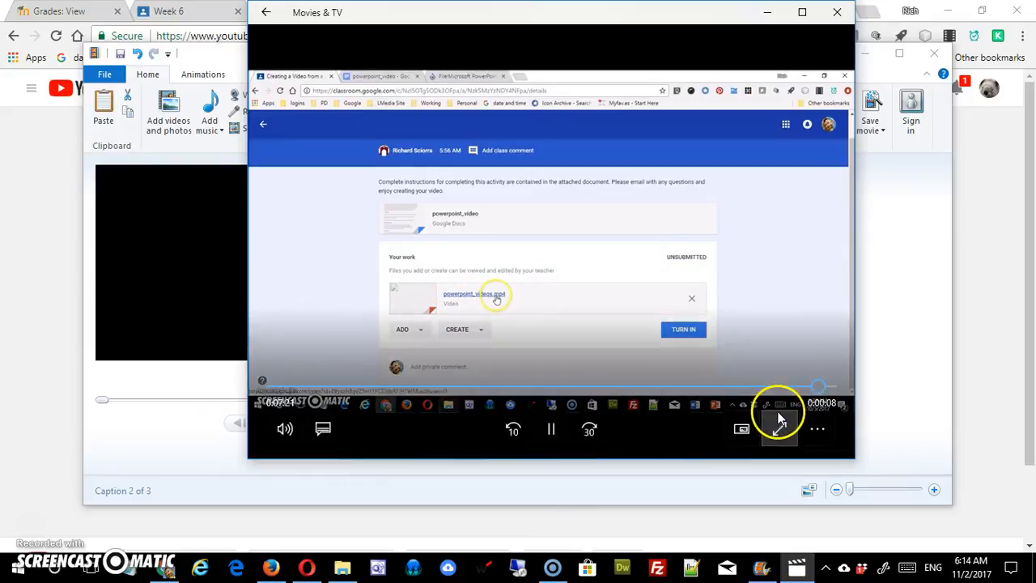